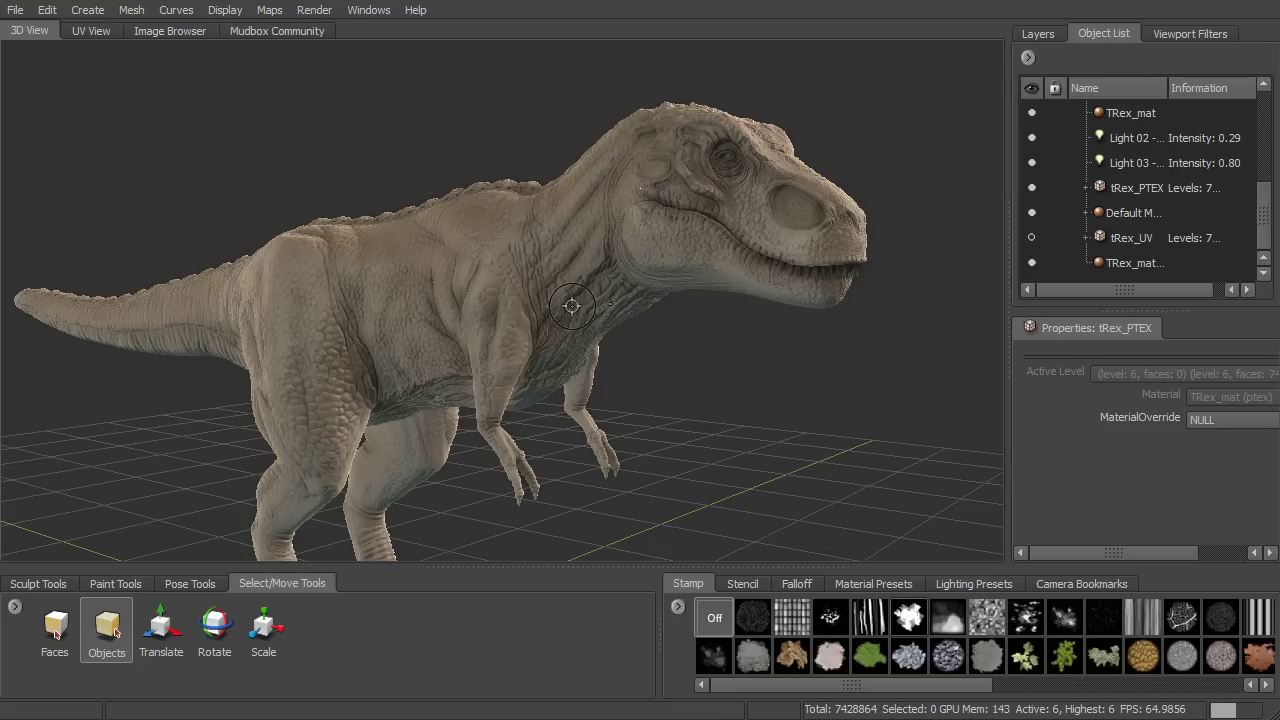
# Step: Check whether the T. rex mesh has a UV layout and return to the 3D view
pyautogui.click(92, 33)
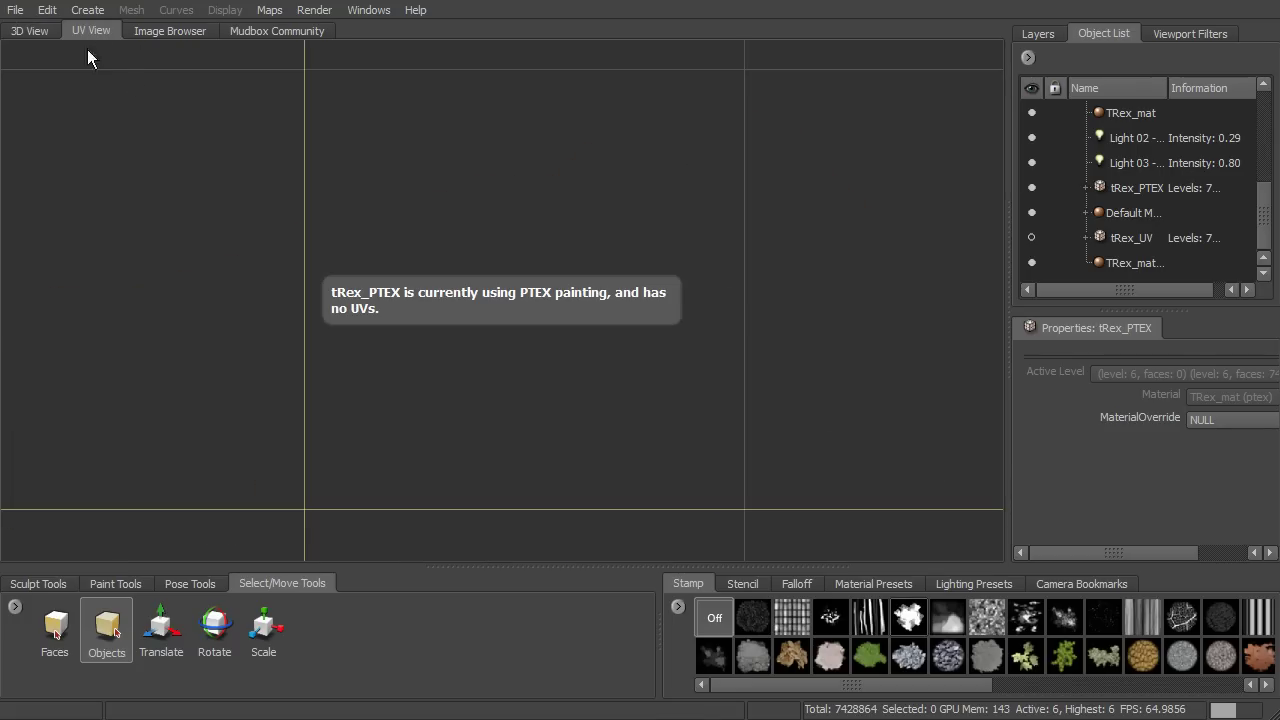
pyautogui.click(41, 36)
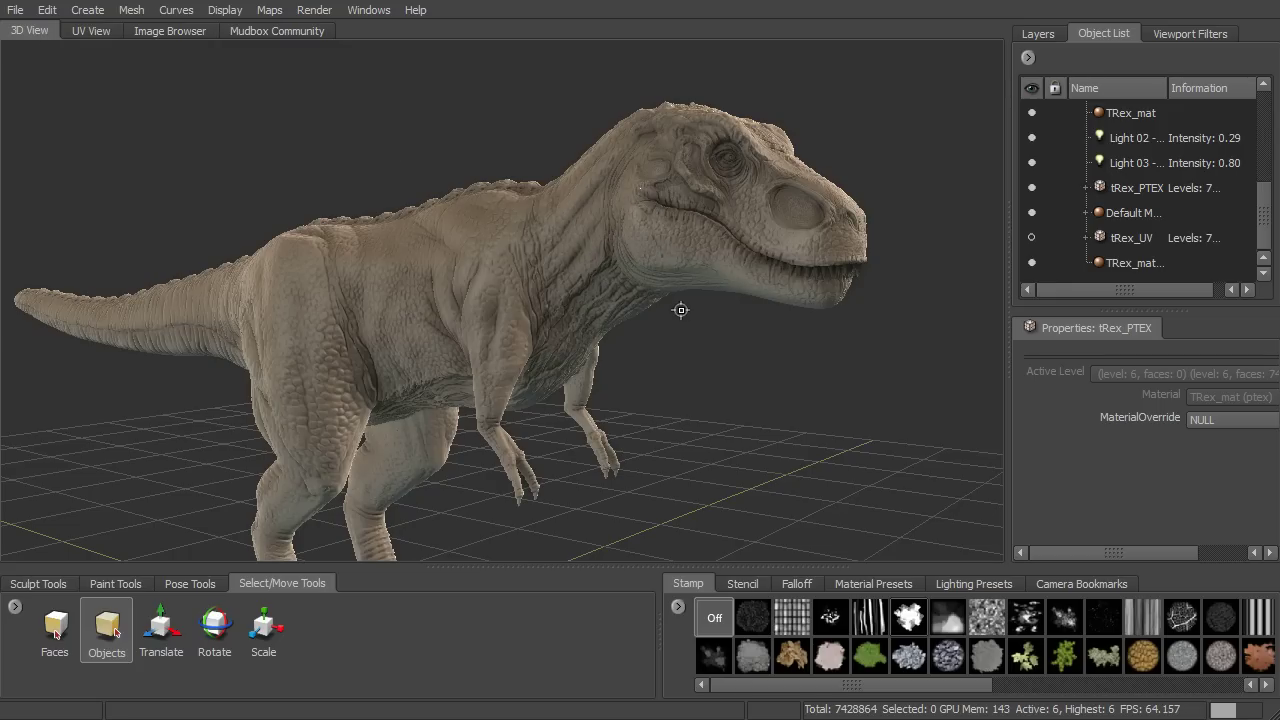
pyautogui.moveTo(682, 311)
pyautogui.keyDown('alt'); pyautogui.mouseDown()
pyautogui.moveTo(686, 323)
pyautogui.moveTo(706, 316)
pyautogui.moveTo(695, 309)
pyautogui.mouseUp(); pyautogui.keyUp('alt')
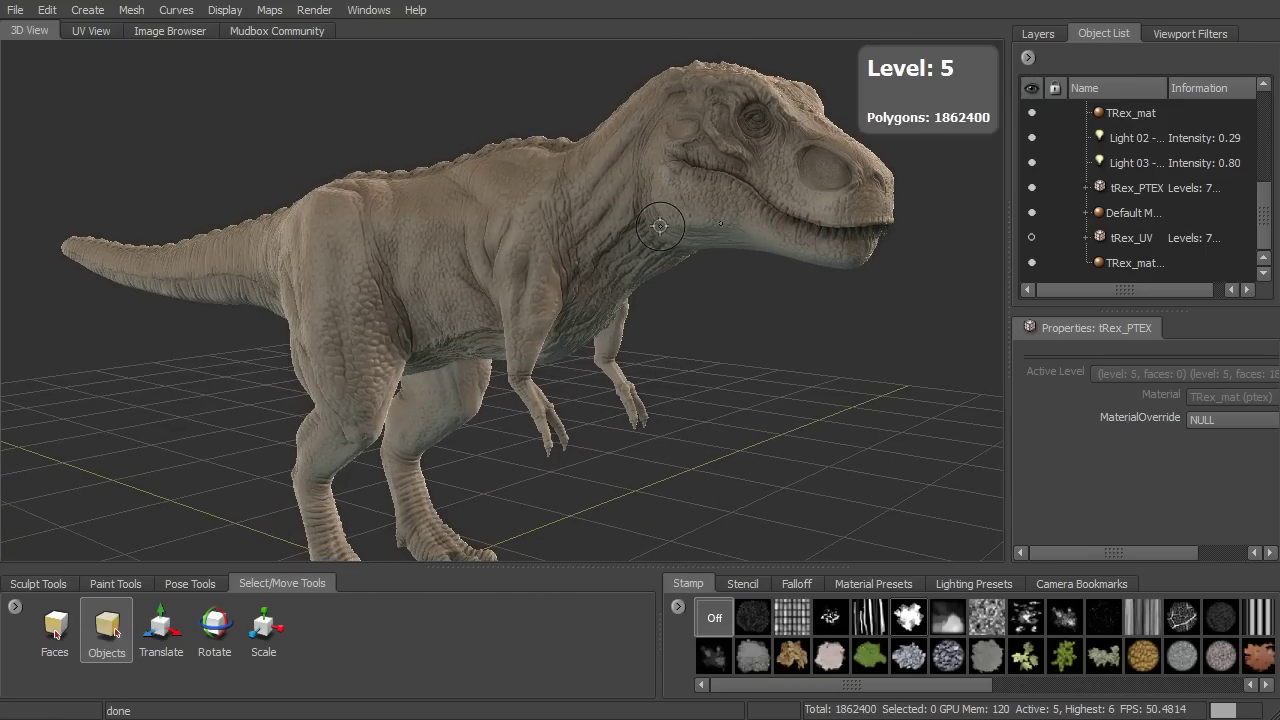
# Step: Step the T. rex mesh down to its lowest subdivision level, level 0
pyautogui.press('pagedown')
pyautogui.press('pagedown')
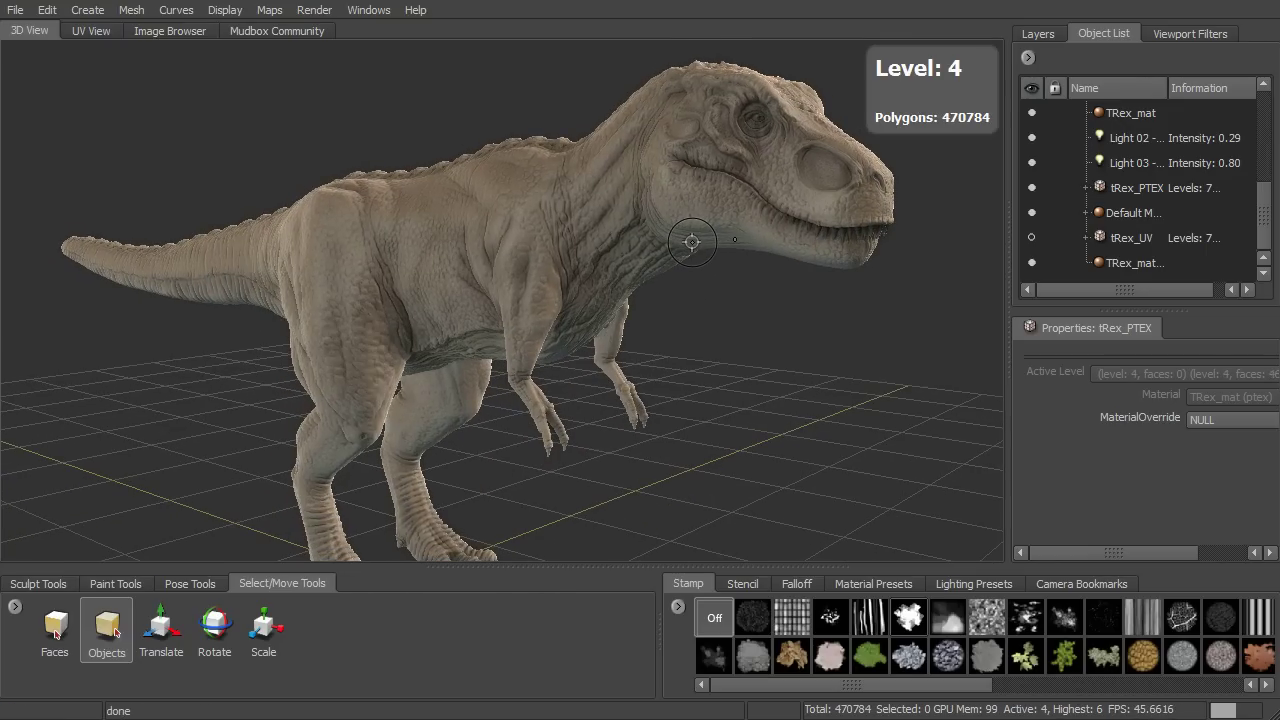
pyautogui.press('pagedown')
pyautogui.press('pagedown')
pyautogui.press('pagedown')
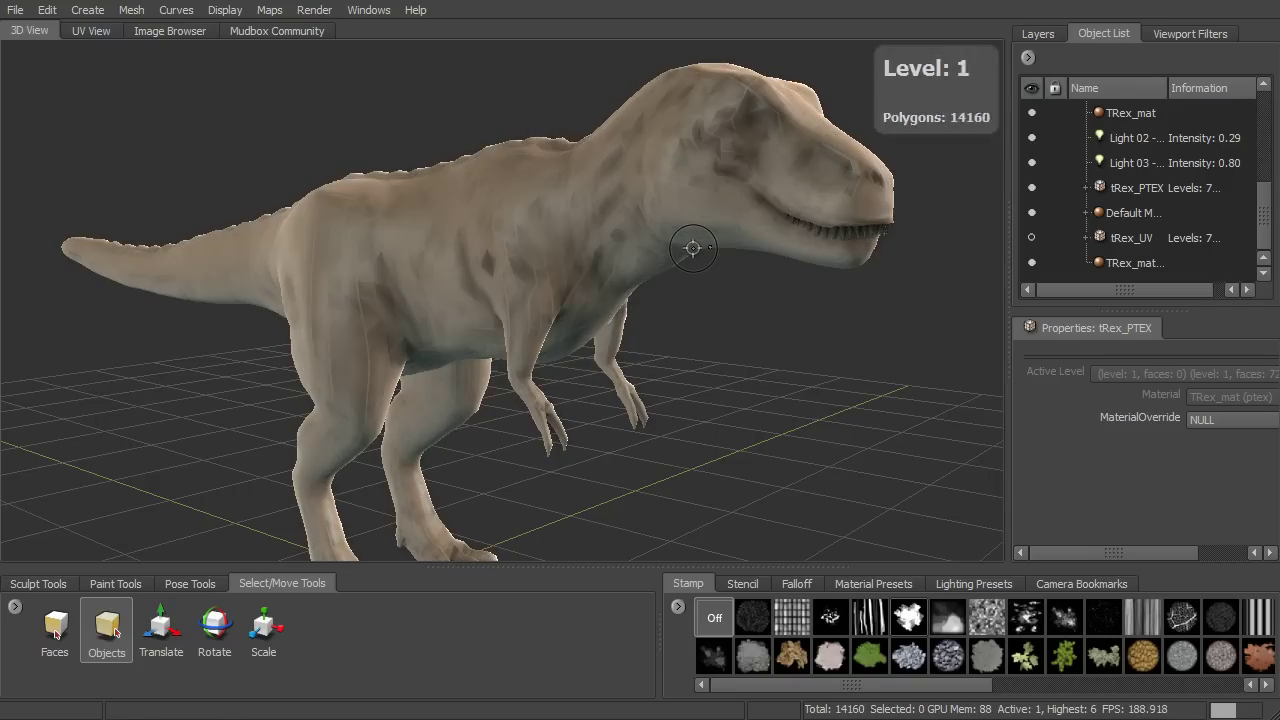
pyautogui.keyDown('alt'); pyautogui.moveTo(630, 272); pyautogui.dragTo(606, 300, button='right'); pyautogui.keyUp('alt')
# Step: Start PTEX Setup for the mesh and read its help on preparing a mesh for PTEX
pyautogui.click(87, 10)
pyautogui.moveTo(131, 10)
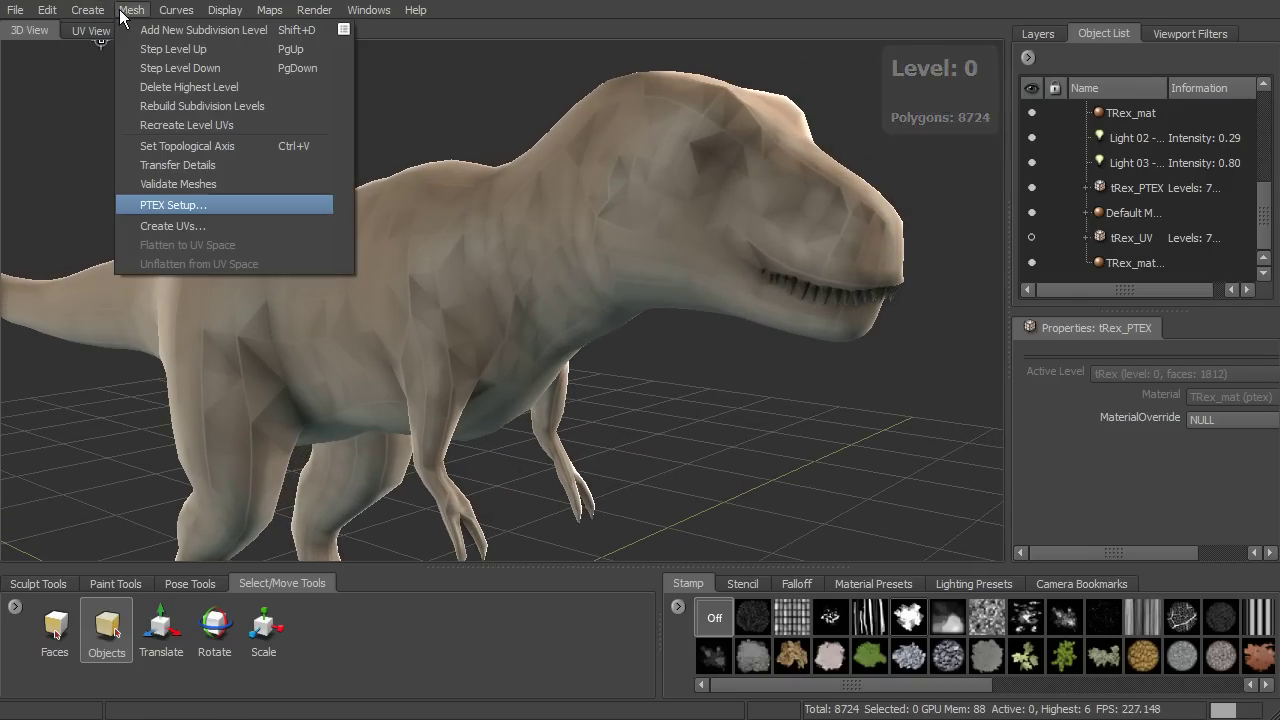
pyautogui.click(181, 205)
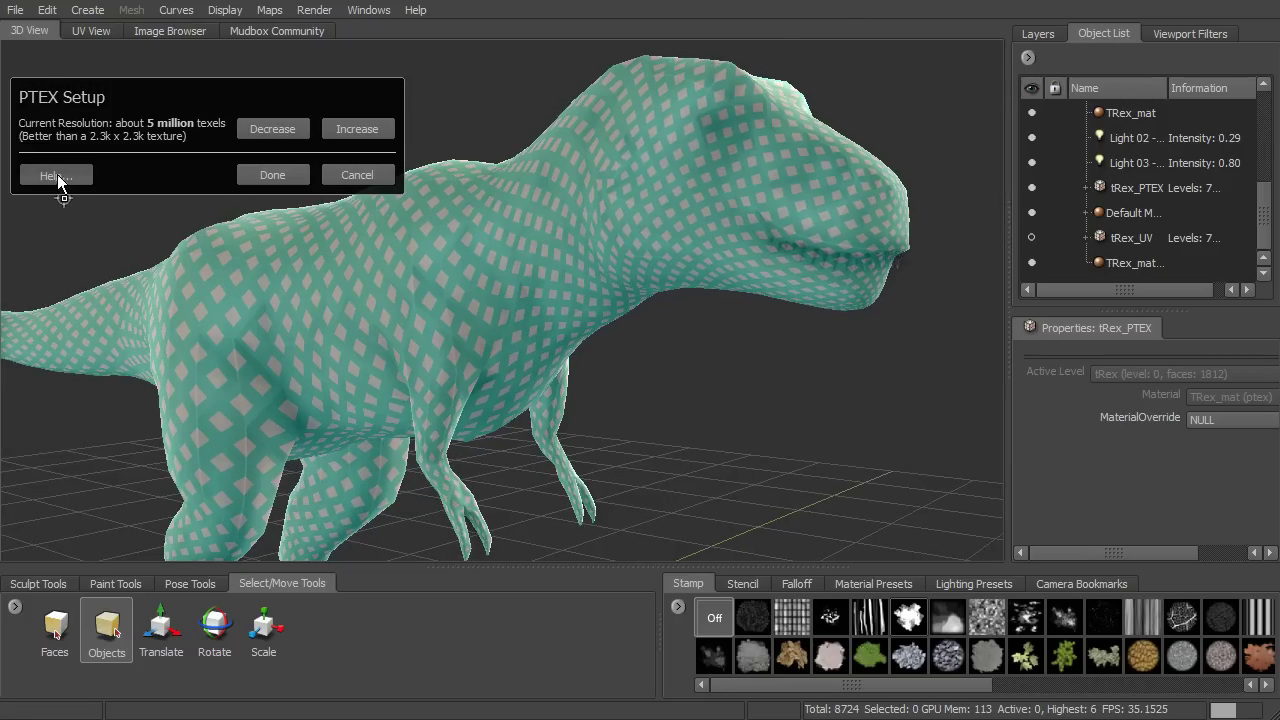
pyautogui.click(57, 177)
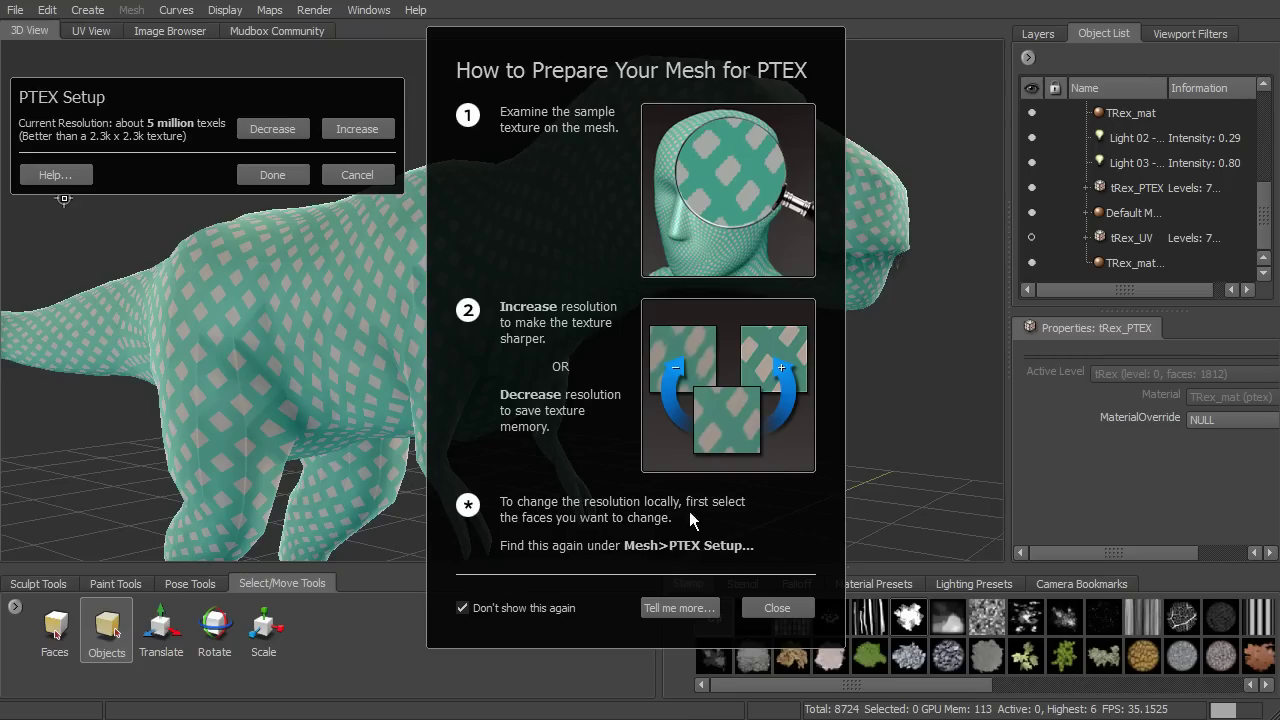
pyautogui.click(777, 607)
# Step: Decrease the PTEX resolution of the whole mesh to about 91 thousand texels and inspect the sample texture up close
pyautogui.keyDown('alt'); pyautogui.moveTo(666, 270); pyautogui.dragTo(663, 331, button='right'); pyautogui.keyUp('alt')
pyautogui.click(284, 128)
pyautogui.click(282, 126)
pyautogui.click(296, 127)
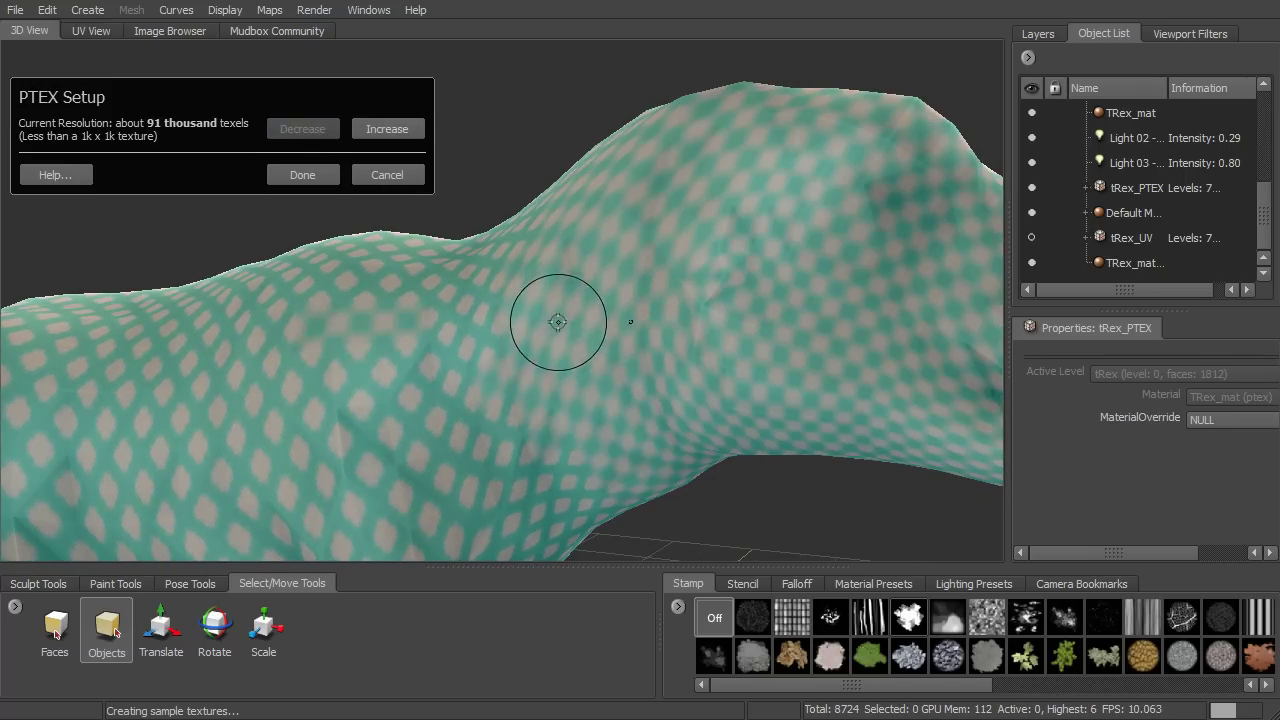
pyautogui.keyDown('alt'); pyautogui.moveTo(563, 340); pyautogui.dragTo(577, 271, button='middle'); pyautogui.keyUp('alt')
pyautogui.keyDown('alt'); pyautogui.moveTo(577, 271); pyautogui.dragTo(491, 237); pyautogui.keyUp('alt')
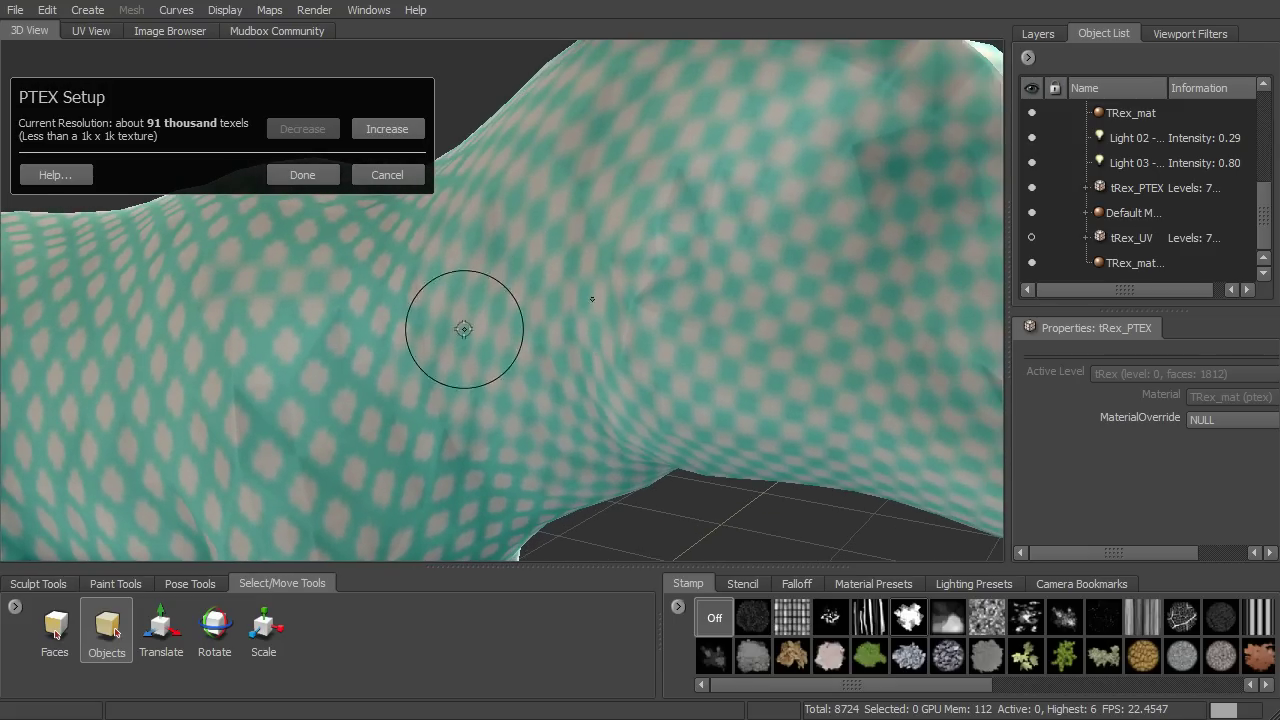
# Step: Increase the PTEX resolution of the whole mesh to about 1 million texels and examine the sample texture's sharpness
pyautogui.click(380, 134)
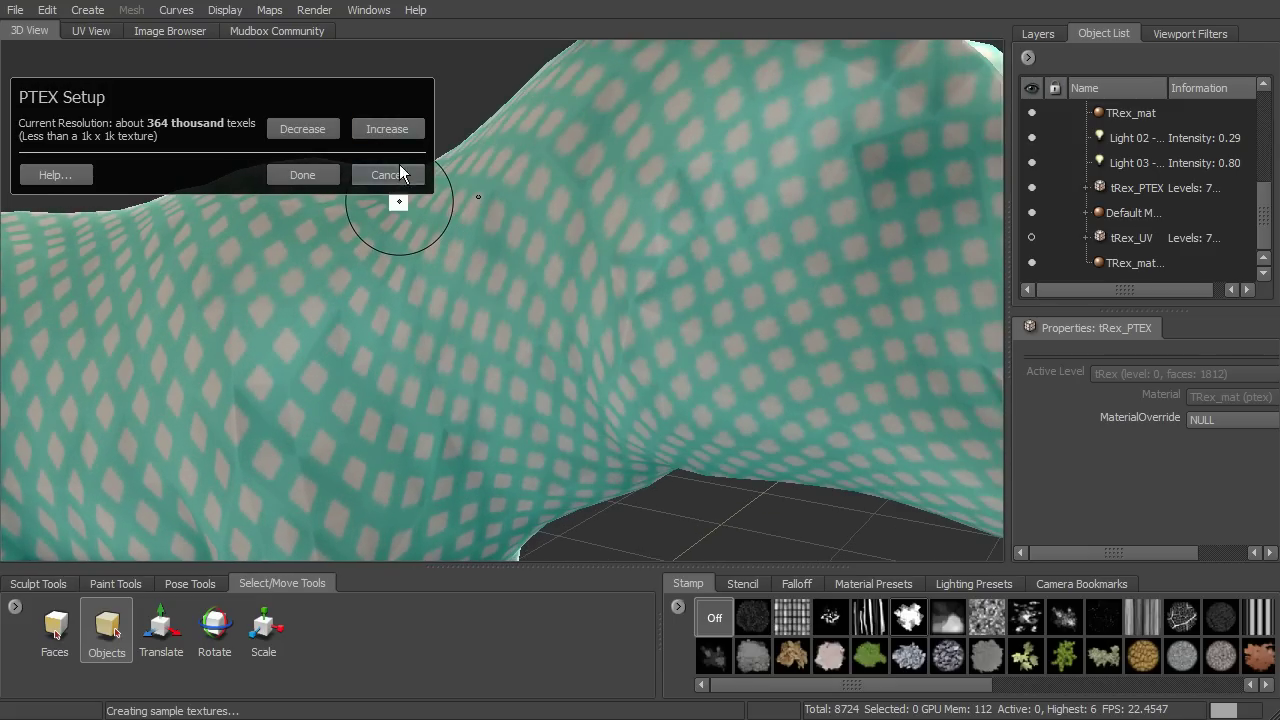
pyautogui.click(395, 129)
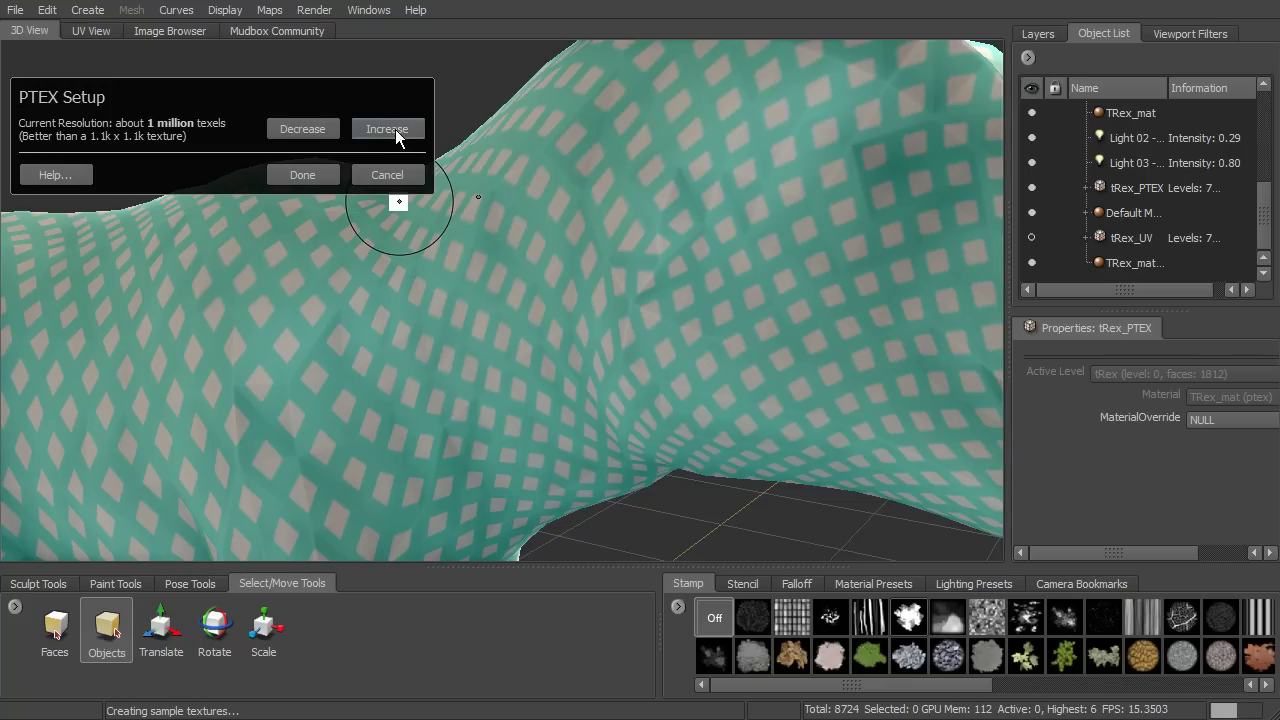
pyautogui.click(320, 131)
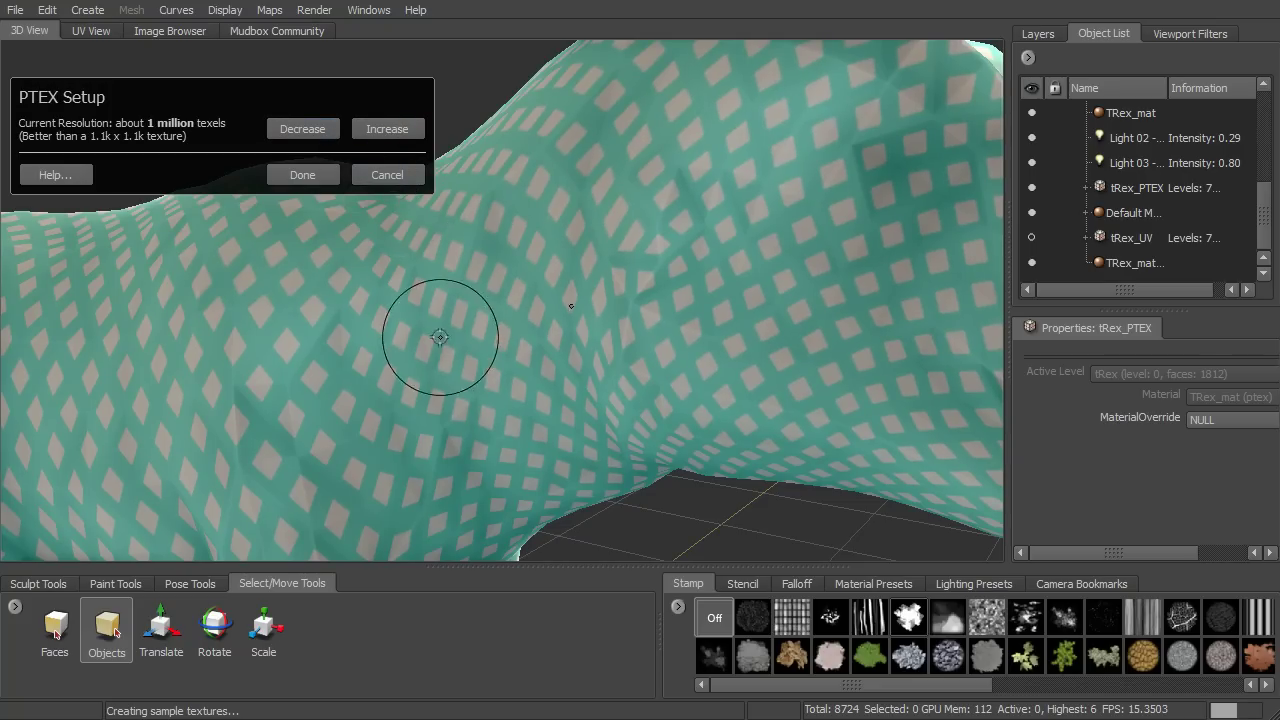
pyautogui.keyDown('alt'); pyautogui.moveTo(443, 320); pyautogui.dragTo(480, 316); pyautogui.keyUp('alt')
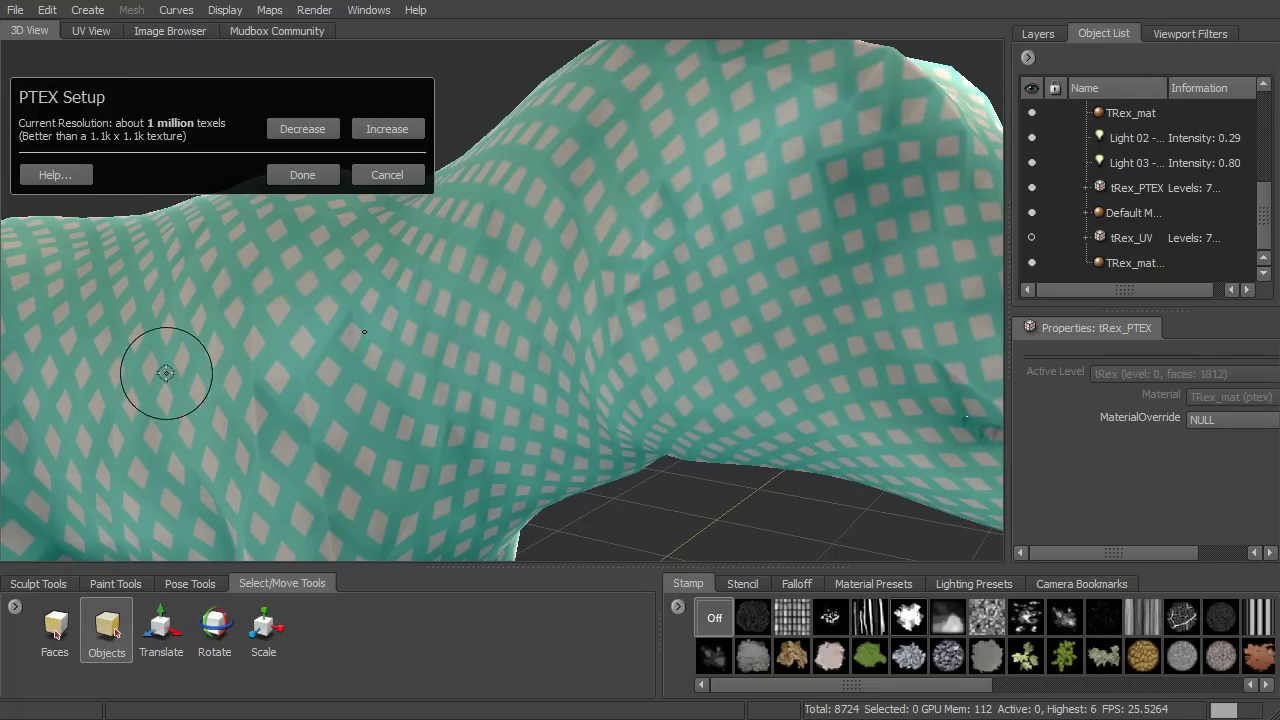
pyautogui.moveTo(220, 366)
pyautogui.keyDown('alt'); pyautogui.mouseDown()
pyautogui.moveTo(263, 369)
pyautogui.moveTo(243, 376)
pyautogui.moveTo(386, 329)
pyautogui.moveTo(323, 214)
pyautogui.mouseUp(); pyautogui.keyUp('alt')
pyautogui.moveTo(728, 311)
pyautogui.keyDown('alt'); pyautogui.mouseDown()
pyautogui.moveTo(631, 289)
pyautogui.moveTo(640, 257)
pyautogui.moveTo(686, 294)
pyautogui.mouseUp(); pyautogui.keyUp('alt')
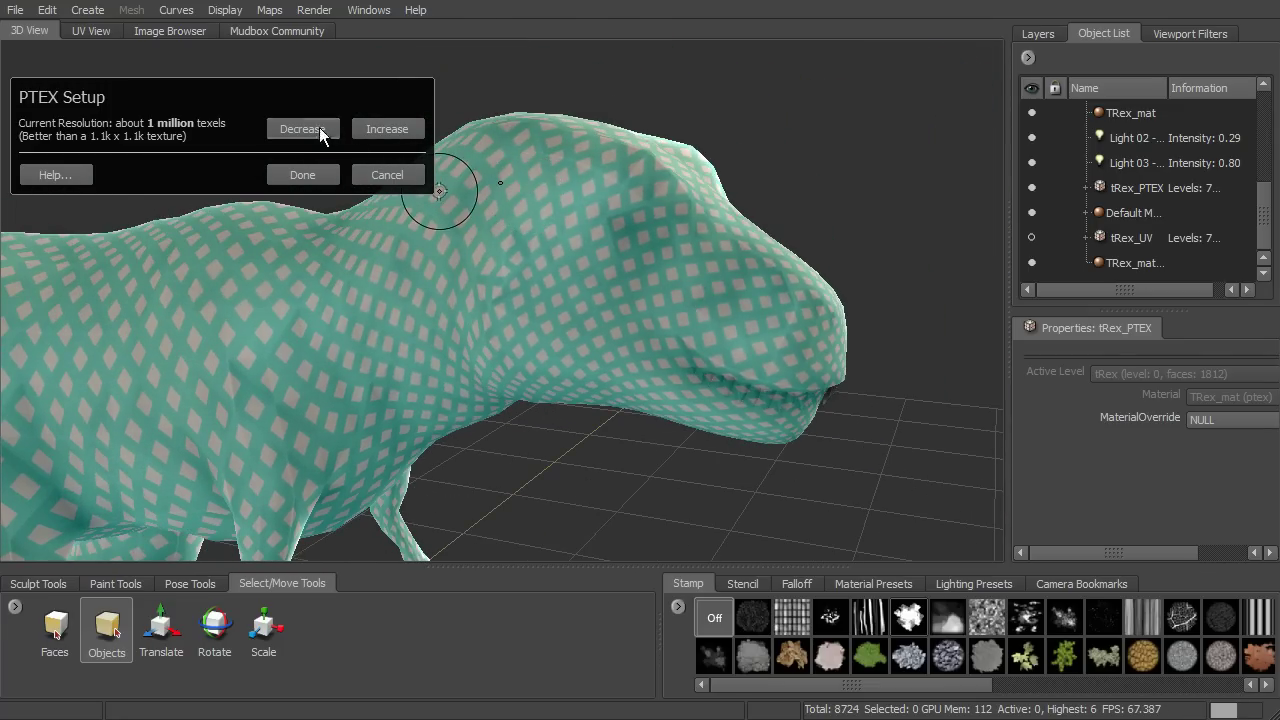
# Step: Select the faces of the T. rex's head and neck with a lasso selection
pyautogui.click(72, 642)
pyautogui.keyDown('alt'); pyautogui.moveTo(686, 257); pyautogui.dragTo(800, 285); pyautogui.keyUp('alt')
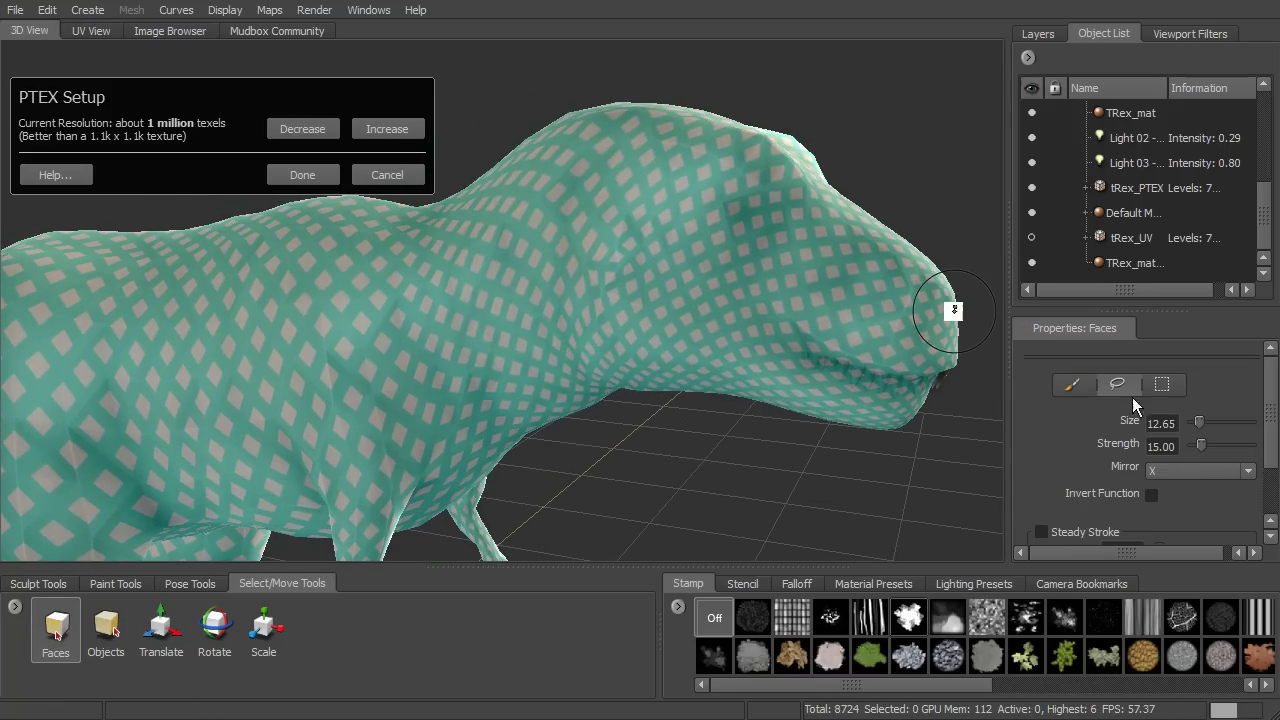
pyautogui.keyDown('alt'); pyautogui.moveTo(840, 309); pyautogui.dragTo(808, 317, button='middle'); pyautogui.keyUp('alt')
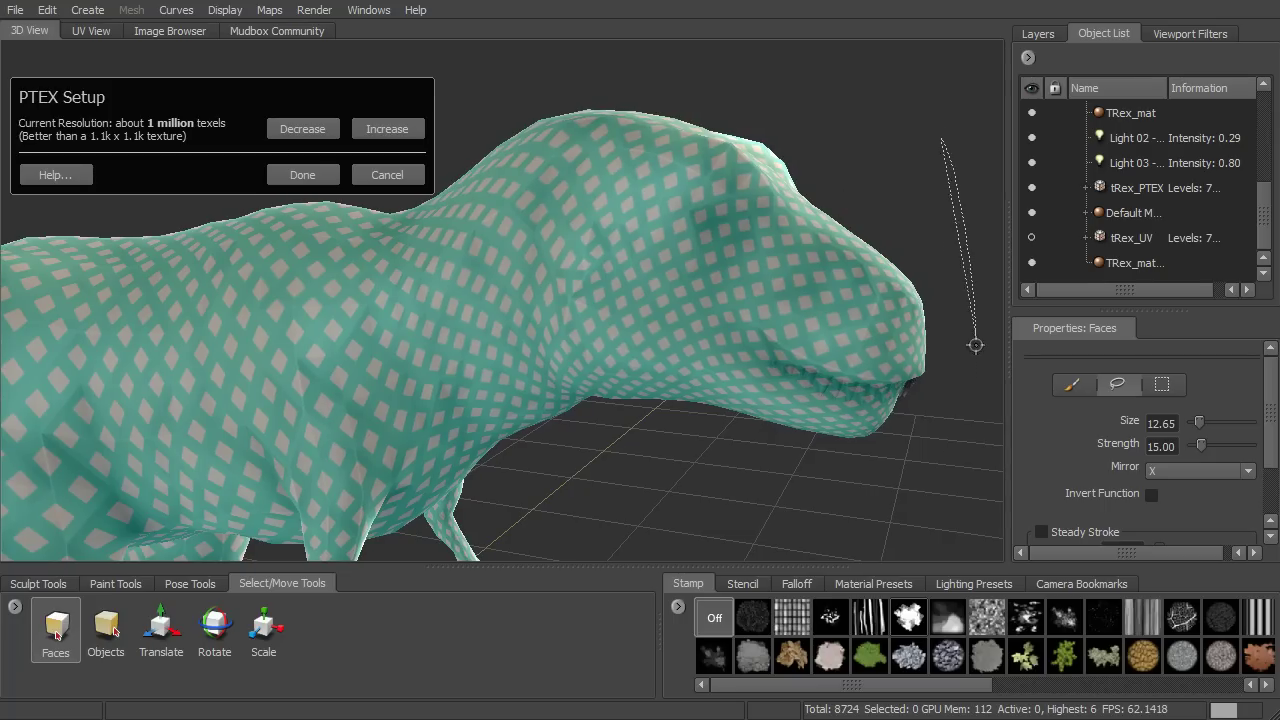
pyautogui.moveTo(694, 498)
pyautogui.mouseDown()
pyautogui.moveTo(566, 386)
pyautogui.moveTo(513, 238)
pyautogui.moveTo(552, 95)
pyautogui.mouseUp()
pyautogui.moveTo(958, 158); pyautogui.dragTo(958, 158)
pyautogui.keyDown('alt'); pyautogui.moveTo(815, 111); pyautogui.dragTo(774, 157); pyautogui.keyUp('alt')
pyautogui.keyDown('alt'); pyautogui.moveTo(774, 157); pyautogui.dragTo(848, 207, button='right'); pyautogui.keyUp('alt')
pyautogui.moveTo(848, 207)
pyautogui.keyDown('alt'); pyautogui.mouseDown()
pyautogui.moveTo(777, 171)
pyautogui.moveTo(520, 155)
pyautogui.mouseUp(); pyautogui.keyUp('alt')
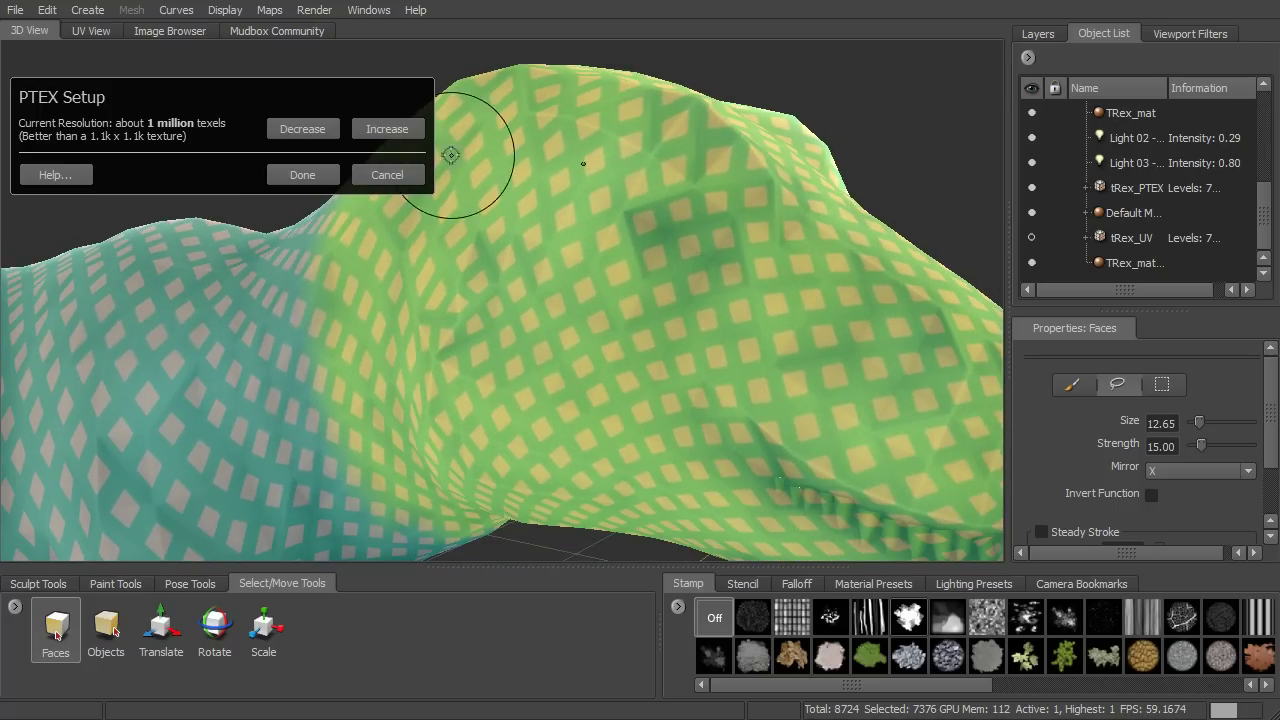
# Step: Increase the PTEX resolution of the selected head and neck faces, bringing the mesh to about 3 million texels
pyautogui.click(403, 134)
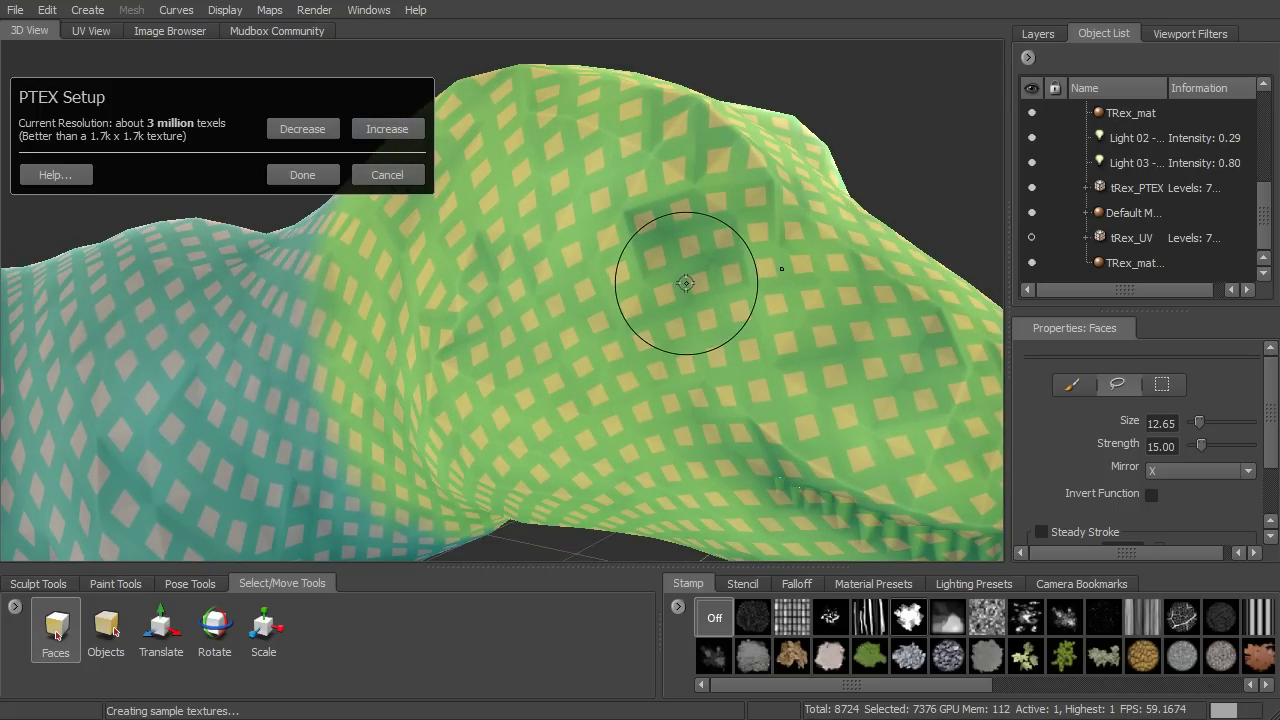
pyautogui.keyDown('alt'); pyautogui.moveTo(727, 268); pyautogui.dragTo(674, 229, button='right'); pyautogui.keyUp('alt')
pyautogui.keyDown('alt'); pyautogui.moveTo(674, 229); pyautogui.dragTo(771, 234); pyautogui.keyUp('alt')
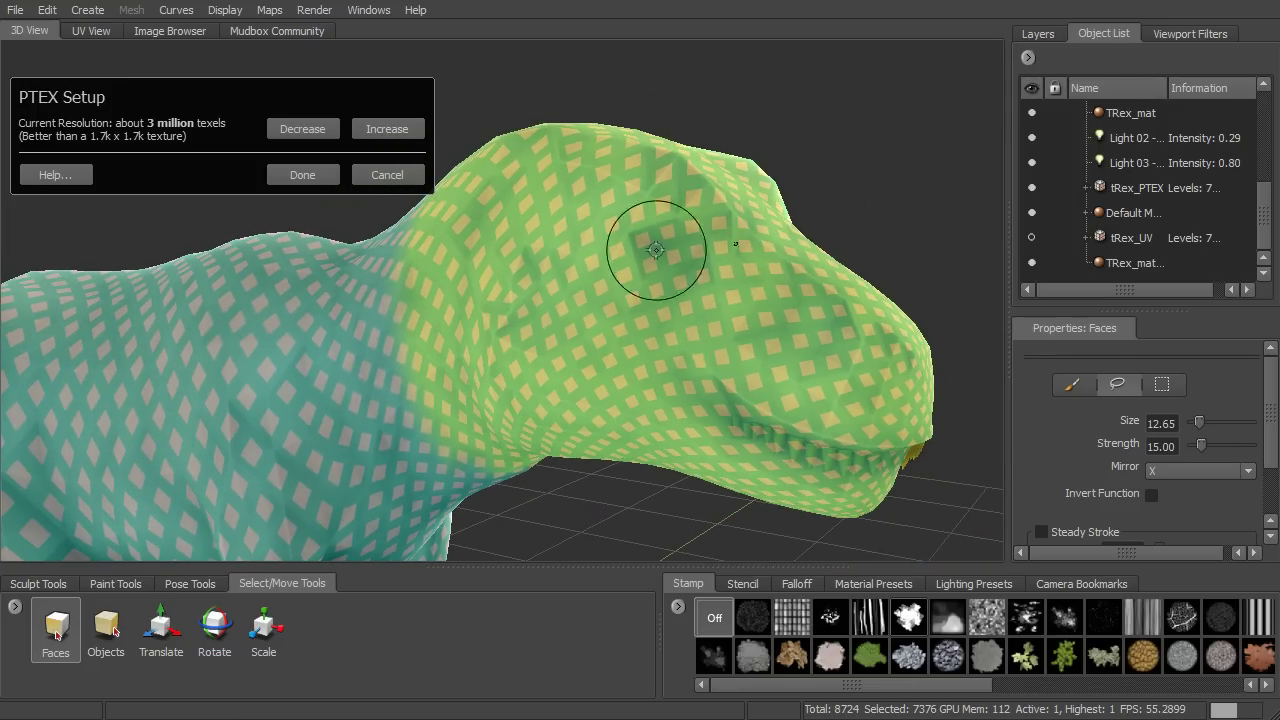
pyautogui.keyDown('alt'); pyautogui.moveTo(669, 244); pyautogui.dragTo(737, 294); pyautogui.keyUp('alt')
pyautogui.keyDown('alt'); pyautogui.moveTo(642, 321); pyautogui.dragTo(686, 317); pyautogui.keyUp('alt')
# Step: Lasso-select the tail faces and remove the head and neck faces from the selection
pyautogui.moveTo(150, 342)
pyautogui.mouseDown()
pyautogui.moveTo(586, 517)
pyautogui.moveTo(769, 287)
pyautogui.mouseUp()
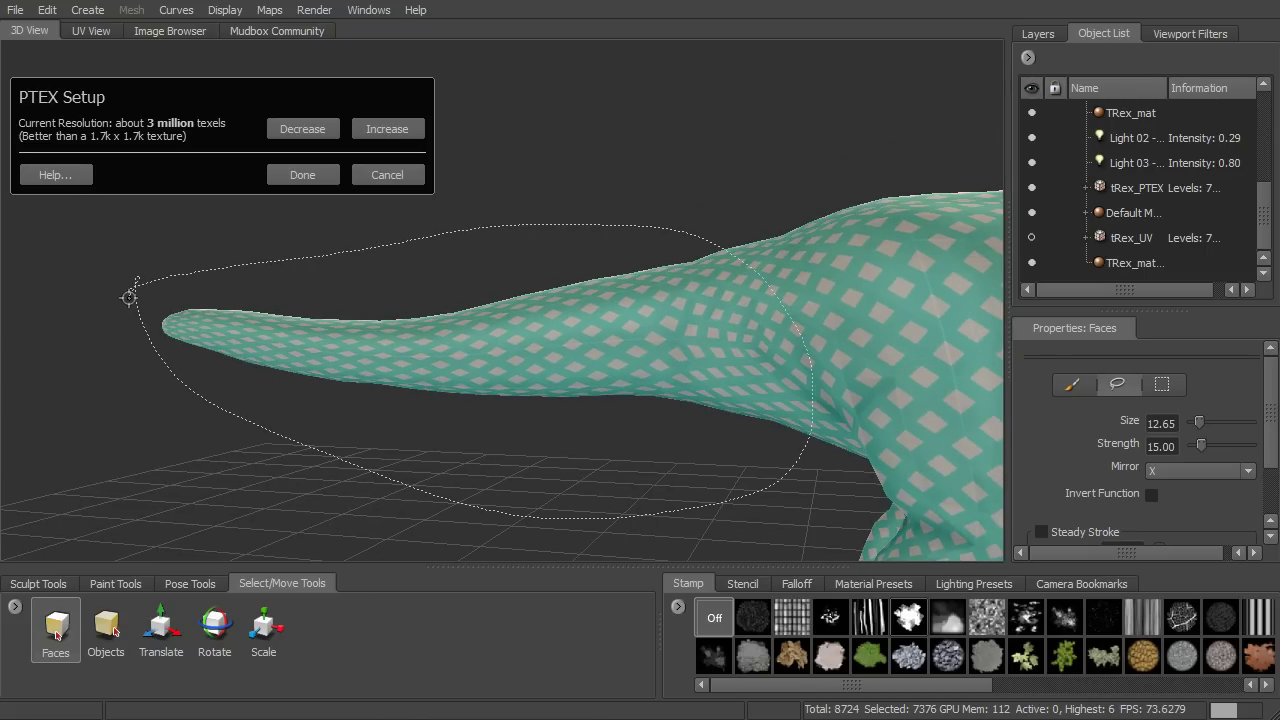
pyautogui.moveTo(129, 297); pyautogui.dragTo(137, 281)
pyautogui.moveTo(617, 306)
pyautogui.keyDown('alt'); pyautogui.mouseDown()
pyautogui.moveTo(409, 380)
pyautogui.moveTo(720, 270)
pyautogui.mouseUp(); pyautogui.keyUp('alt')
pyautogui.moveTo(834, 217)
pyautogui.mouseDown()
pyautogui.moveTo(837, 229)
pyautogui.moveTo(500, 462)
pyautogui.moveTo(470, 185)
pyautogui.moveTo(840, 281)
pyautogui.mouseUp()
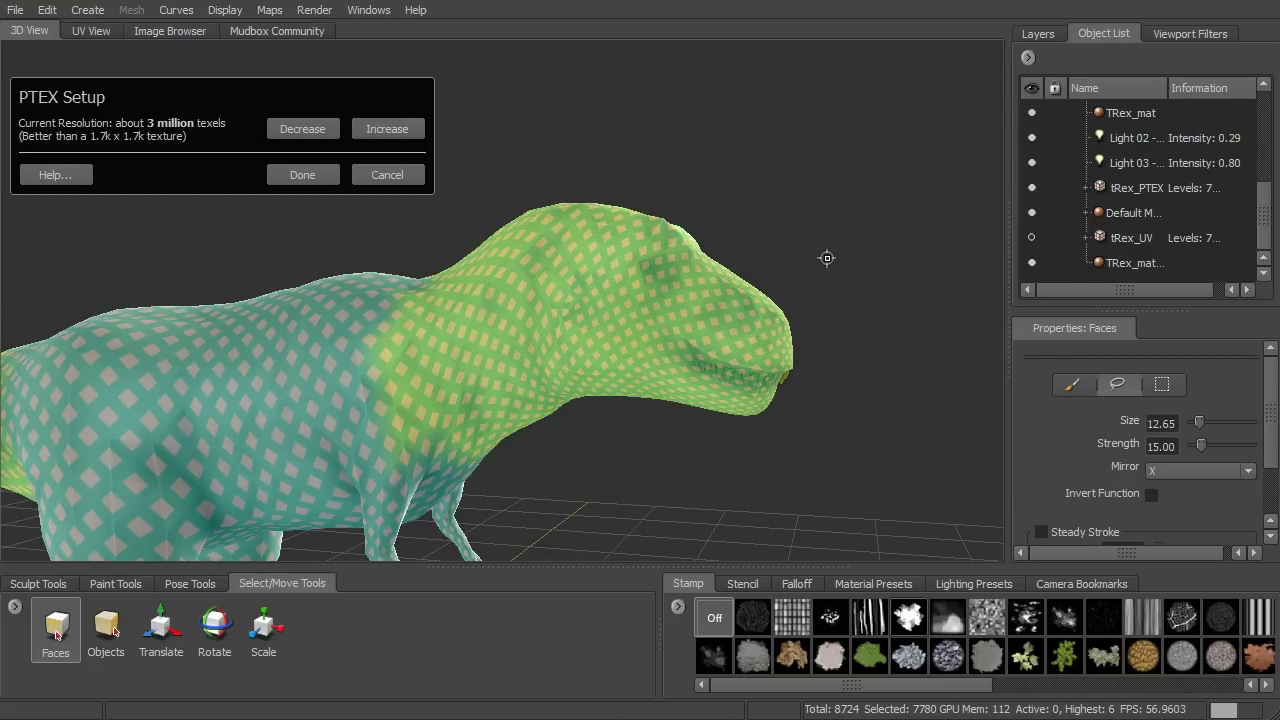
pyautogui.moveTo(820, 222)
pyautogui.mouseDown()
pyautogui.moveTo(757, 460)
pyautogui.moveTo(340, 425)
pyautogui.moveTo(565, 152)
pyautogui.mouseUp()
pyautogui.keyDown('ctrl'); pyautogui.moveTo(868, 263); pyautogui.dragTo(841, 314); pyautogui.keyUp('ctrl')
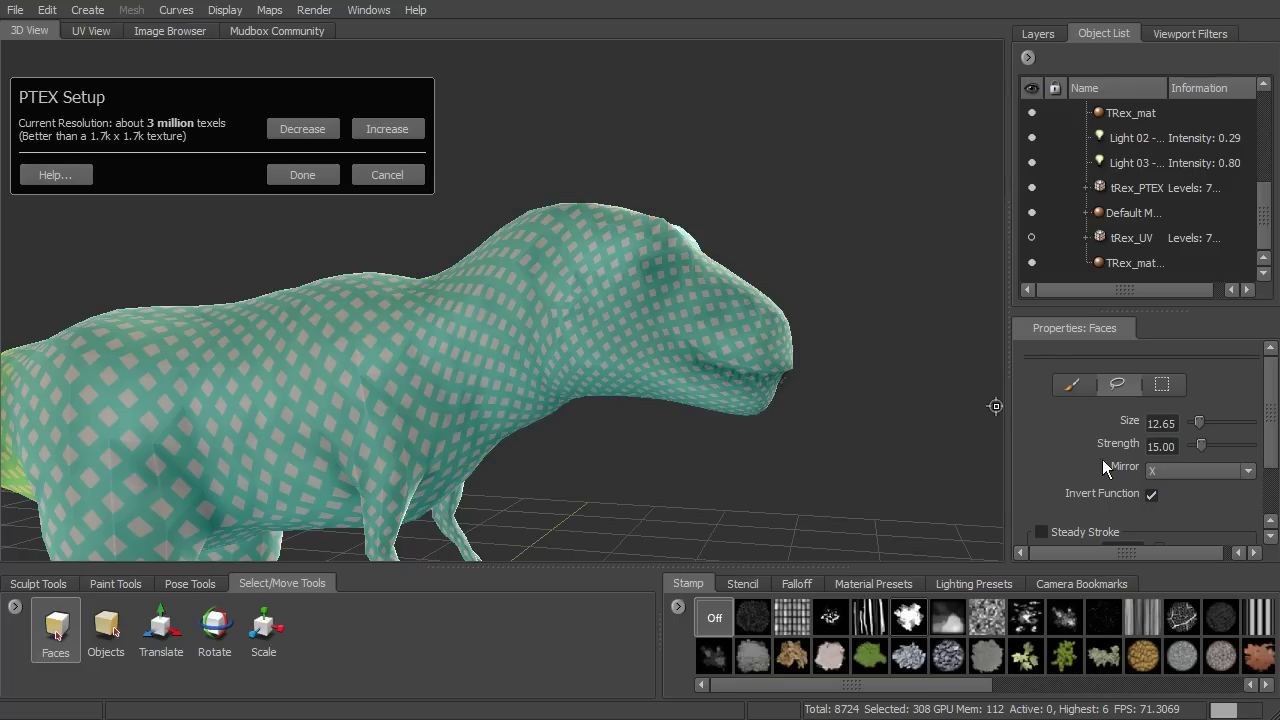
# Step: Decrease the PTEX resolution of the selected tail faces, bringing the mesh to about 2 million texels
pyautogui.keyDown('alt'); pyautogui.moveTo(553, 428); pyautogui.dragTo(370, 207); pyautogui.keyUp('alt')
pyautogui.click(313, 130)
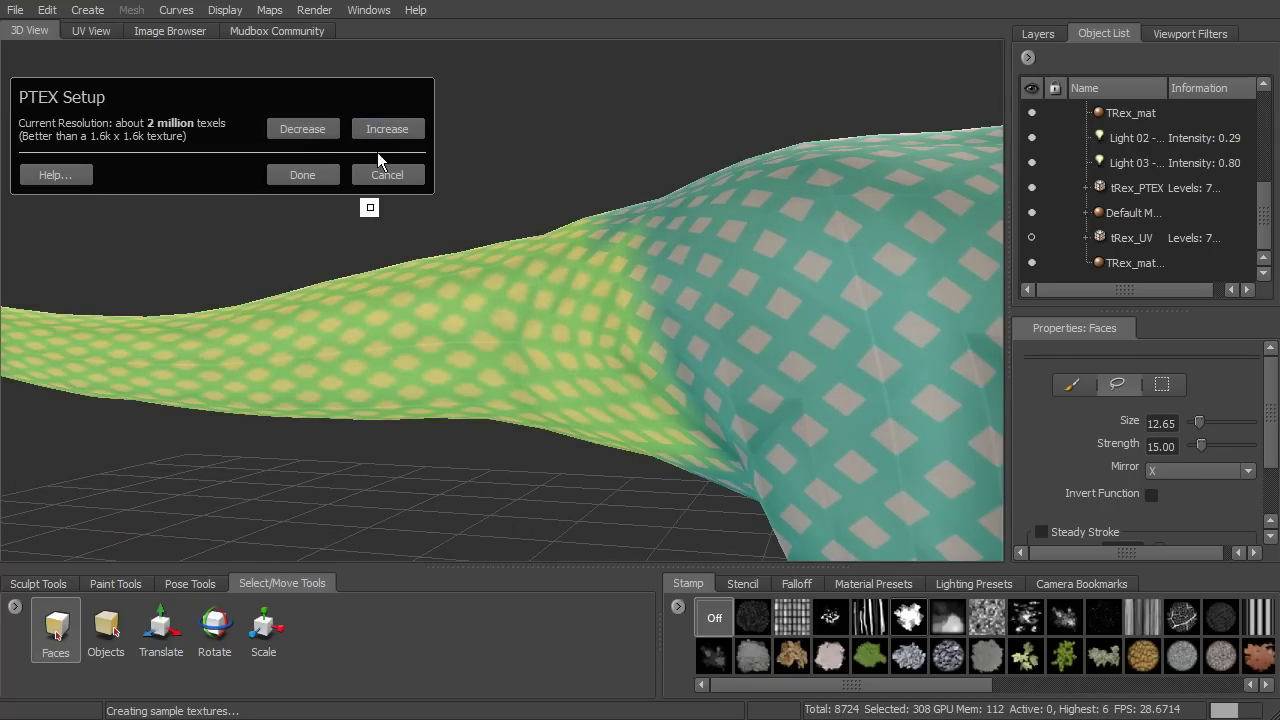
pyautogui.keyDown('alt'); pyautogui.moveTo(505, 362); pyautogui.dragTo(560, 366); pyautogui.keyUp('alt')
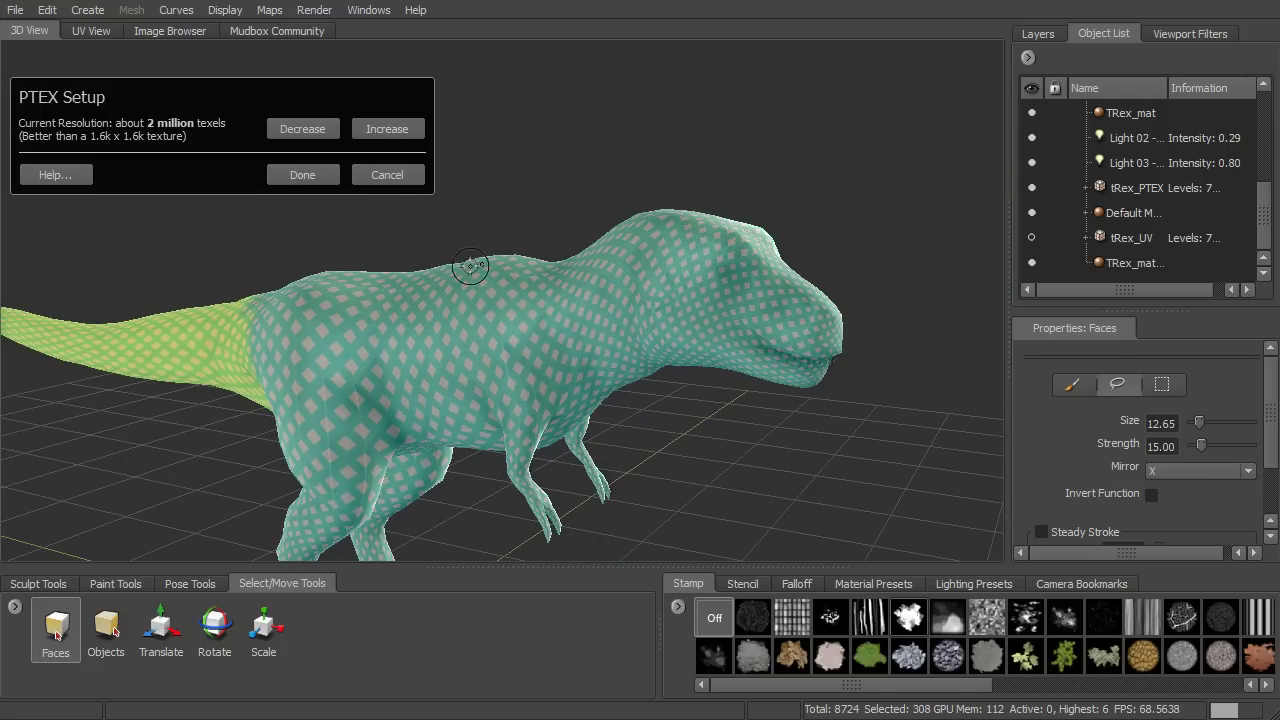
# Step: Apply the PTEX setup to the mesh and clear the tail face selection
pyautogui.click(306, 176)
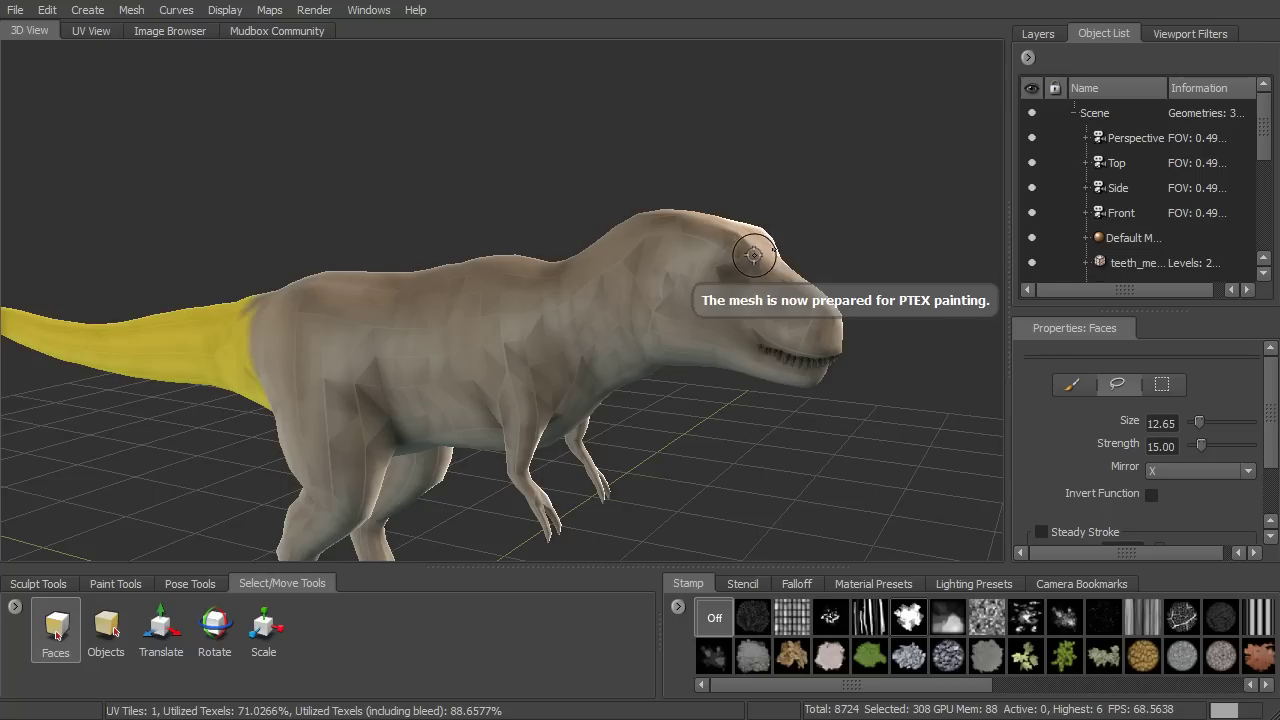
pyautogui.keyDown('alt'); pyautogui.moveTo(547, 336); pyautogui.dragTo(545, 299); pyautogui.keyUp('alt')
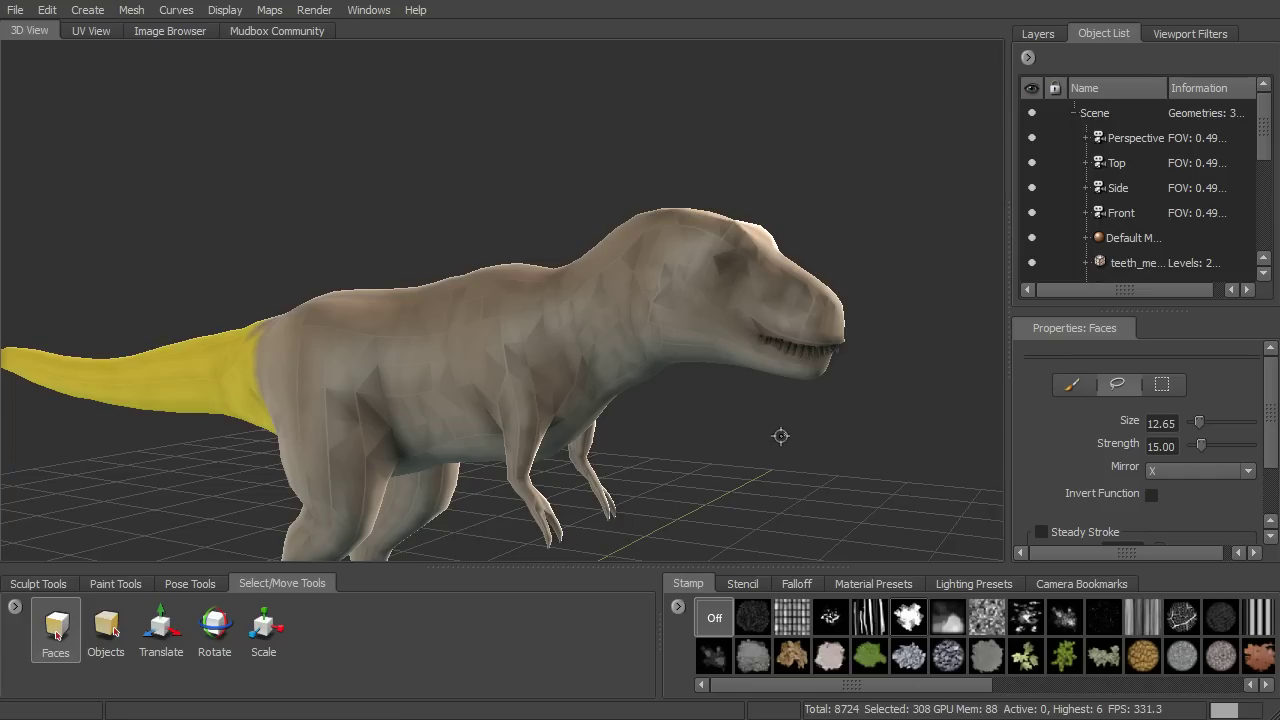
pyautogui.moveTo(452, 345); pyautogui.dragTo(398, 344, button='right')
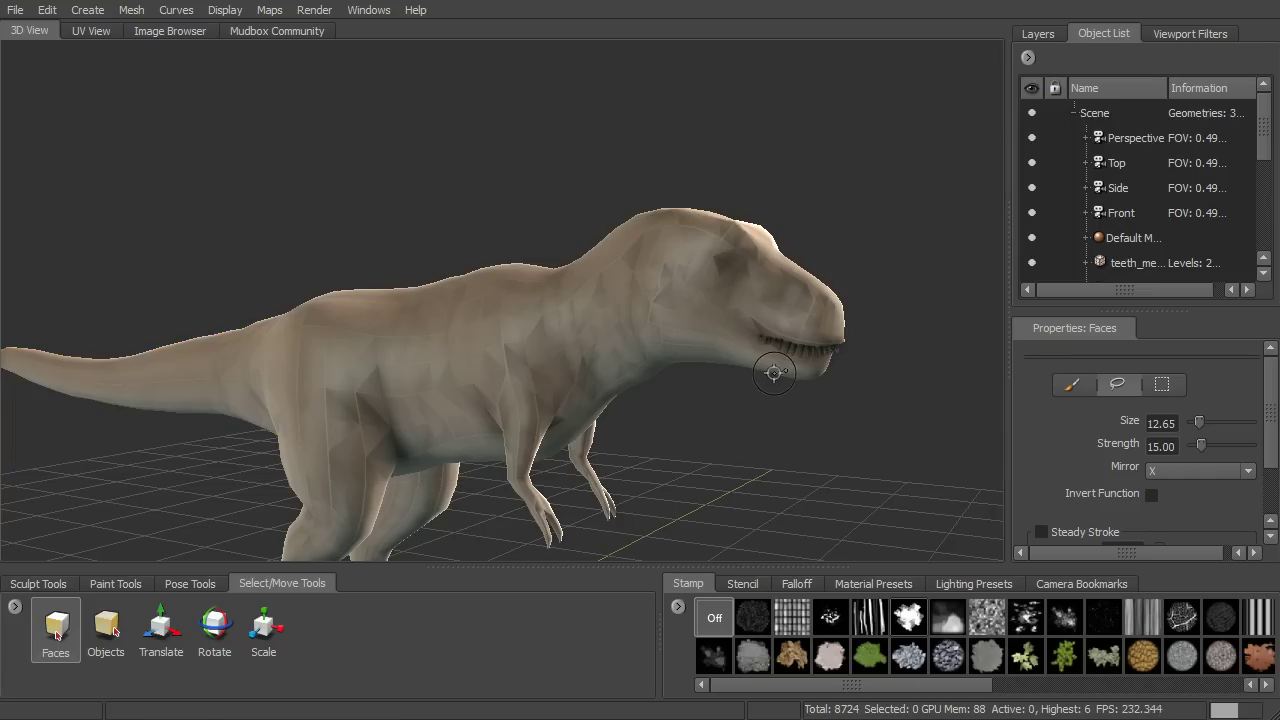
# Step: Step the T. rex mesh back up to its highest subdivision level, level 6
pyautogui.press('pageup')
pyautogui.press('pageup')
pyautogui.press('pageup')
pyautogui.press('pageup')
pyautogui.press('pageup')
pyautogui.press('pageup')
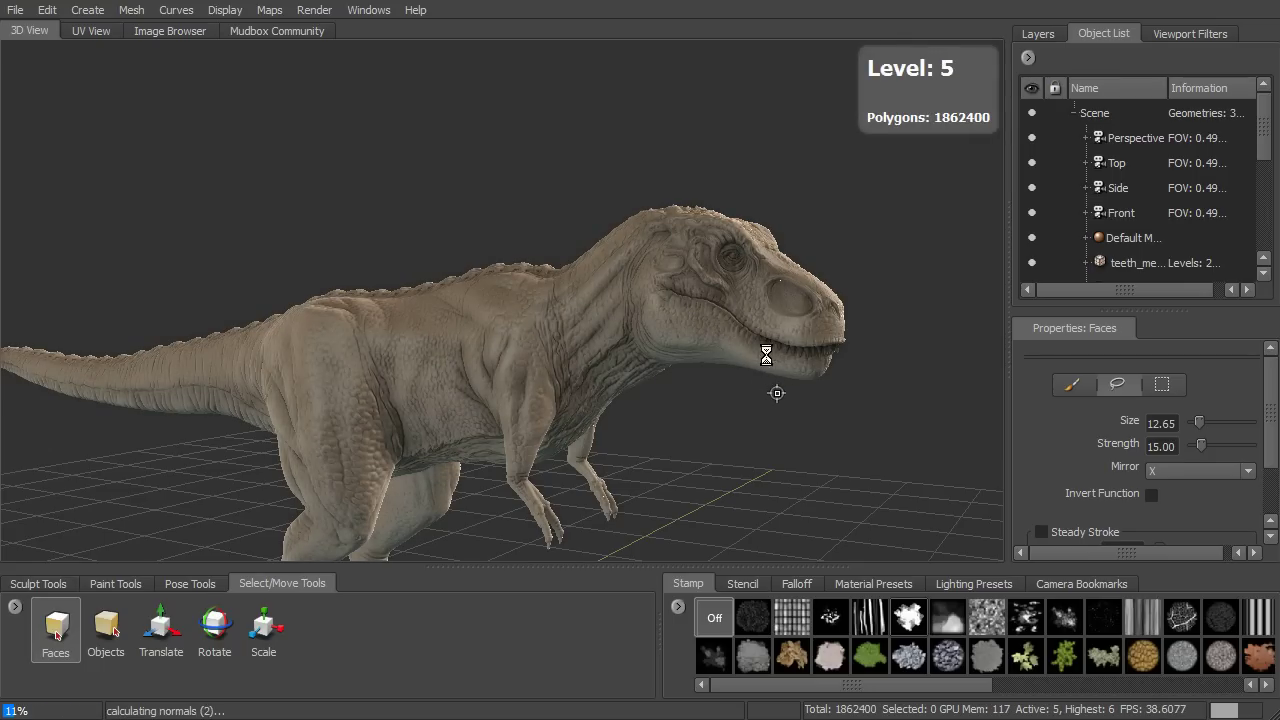
pyautogui.keyDown('alt'); pyautogui.moveTo(743, 417); pyautogui.dragTo(713, 392); pyautogui.keyUp('alt')
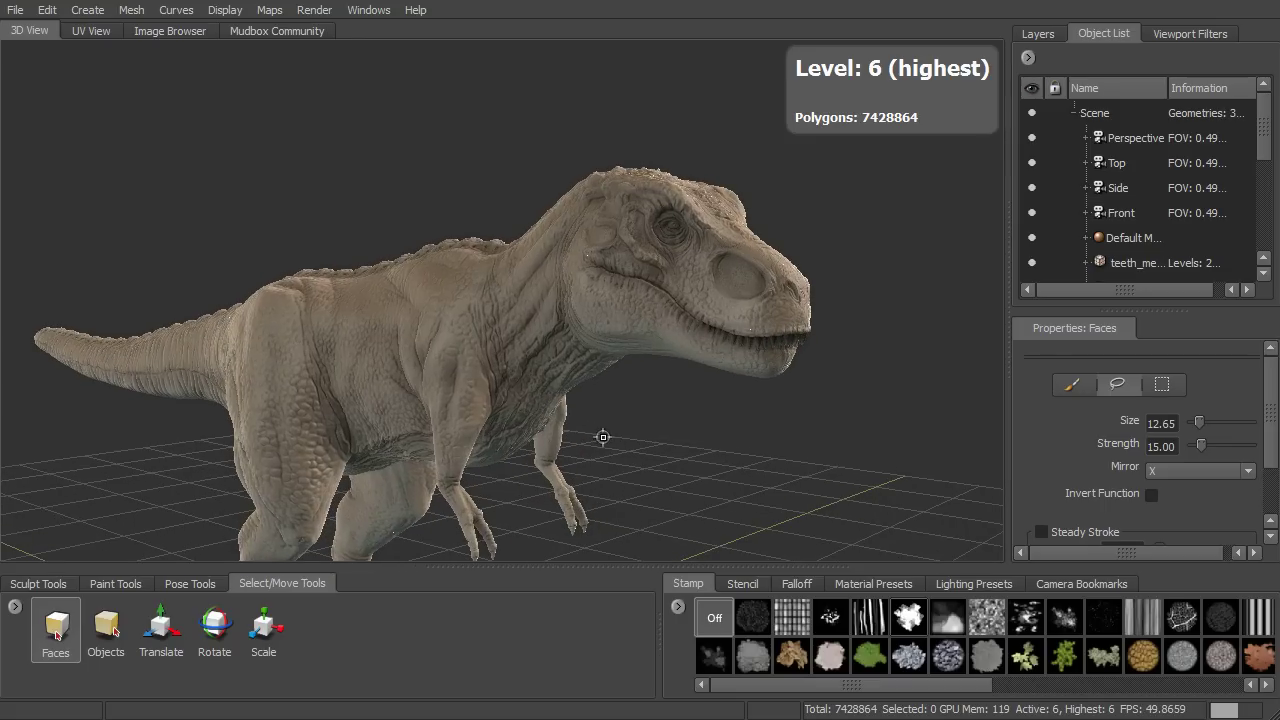
# Step: Activate the Paint Brush and start a stroke on the T. rex's body to bring up a new paint layer
pyautogui.click(121, 583)
pyautogui.click(76, 632)
pyautogui.keyDown('alt'); pyautogui.moveTo(410, 330); pyautogui.dragTo(522, 350); pyautogui.keyUp('alt')
pyautogui.click(524, 349)
pyautogui.moveTo(611, 270)
pyautogui.mouseDown()
pyautogui.moveTo(744, 192)
pyautogui.moveTo(690, 231)
pyautogui.mouseUp()
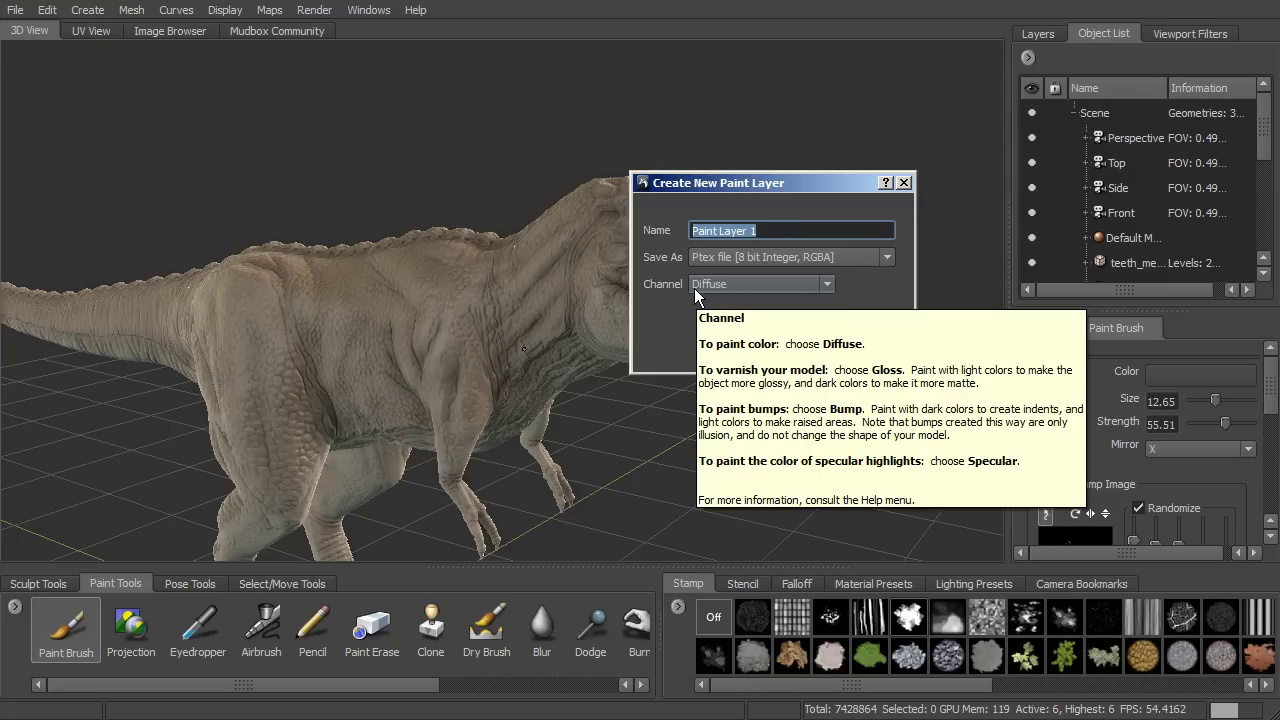
# Step: Create a Diffuse paint layer named "Trex color", saved as Ptex file [8 bit Integer, RGBA], and show it in the layer list
pyautogui.write('Trex color')
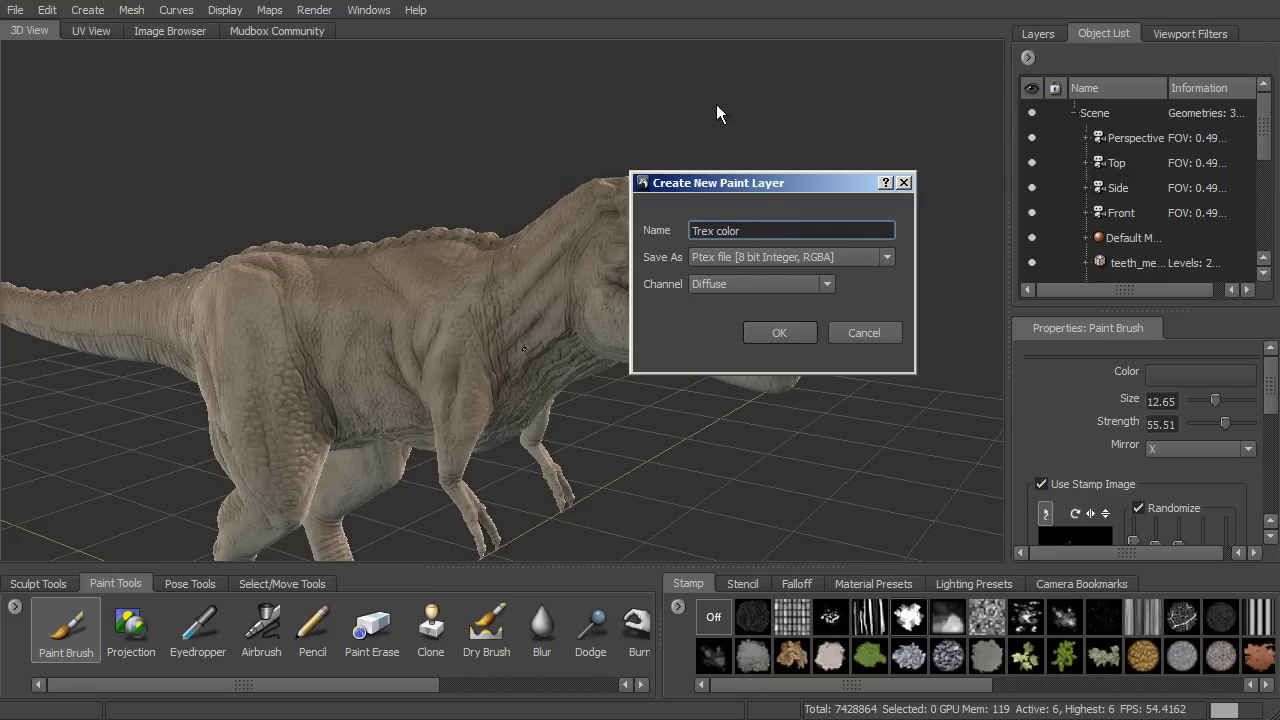
pyautogui.moveTo(745, 190); pyautogui.dragTo(831, 141)
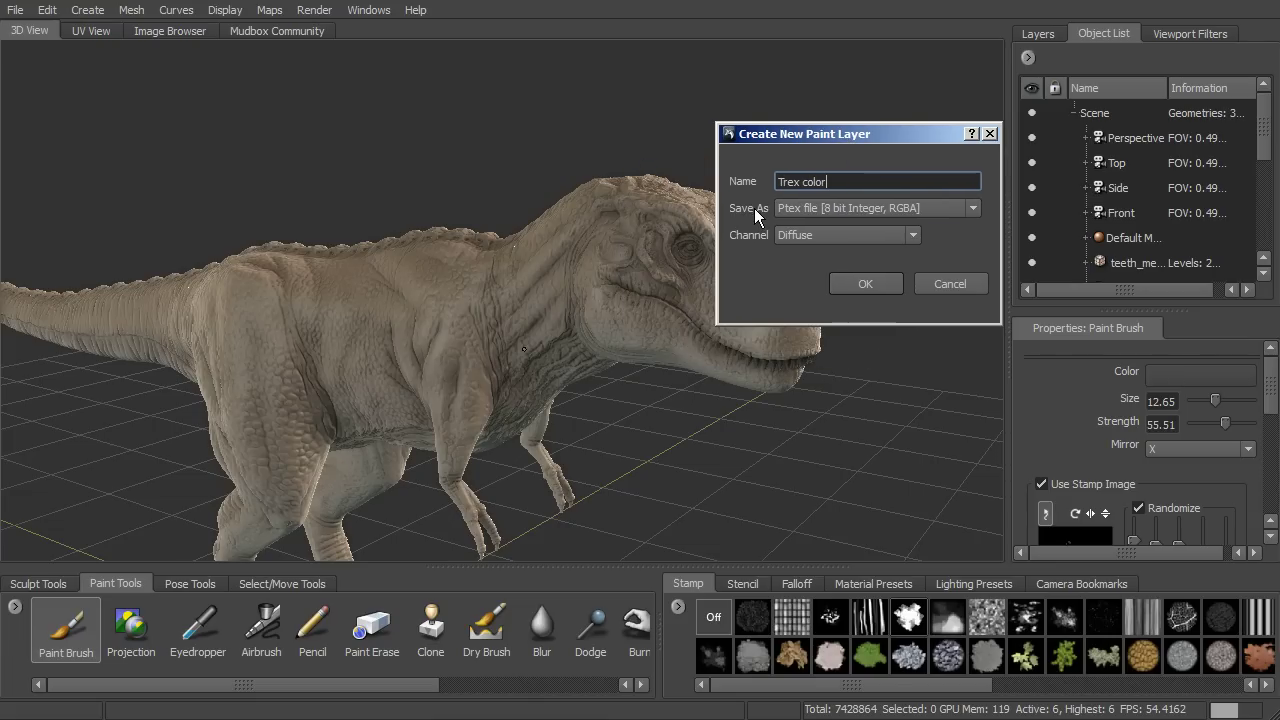
pyautogui.click(845, 208)
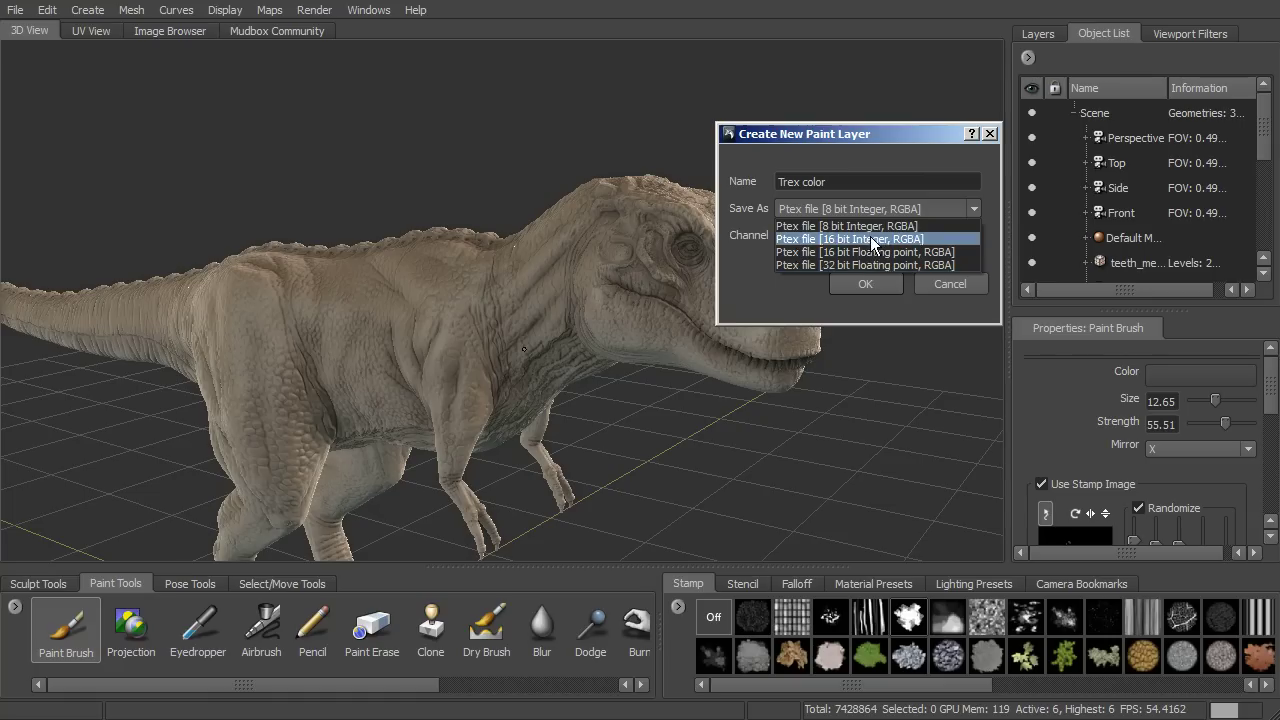
pyautogui.click(880, 226)
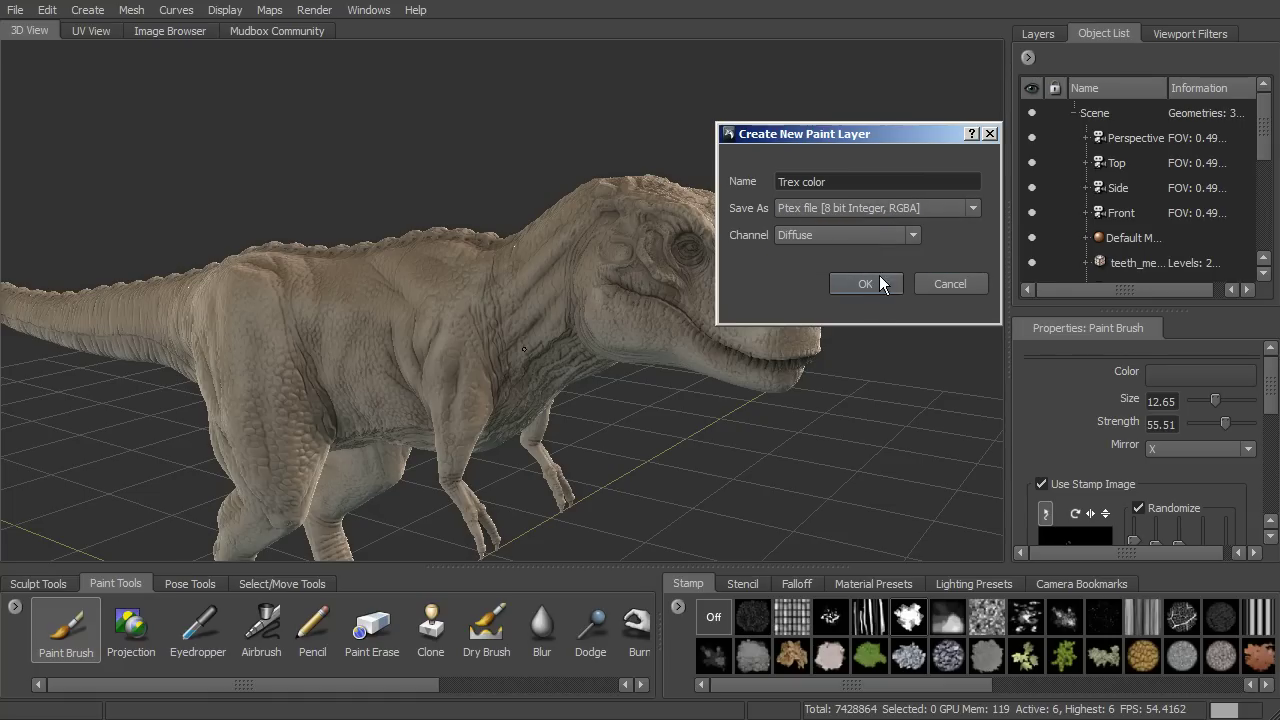
pyautogui.click(819, 238)
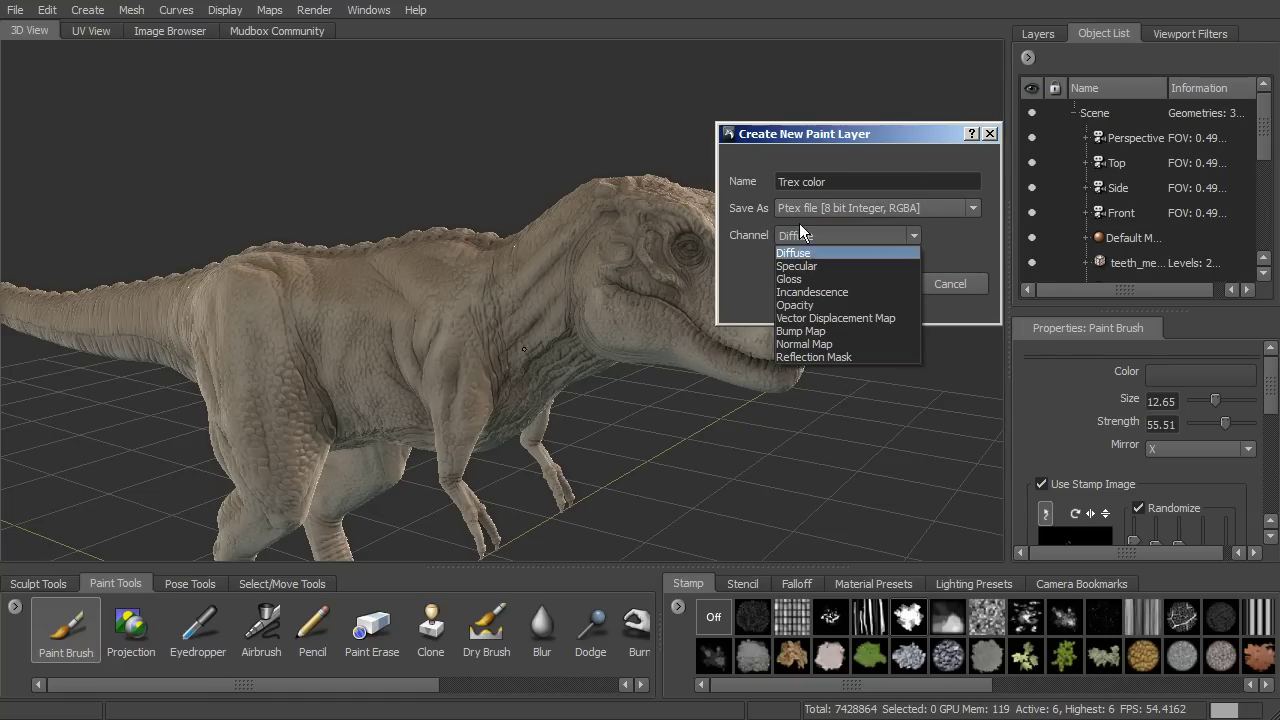
pyautogui.click(812, 253)
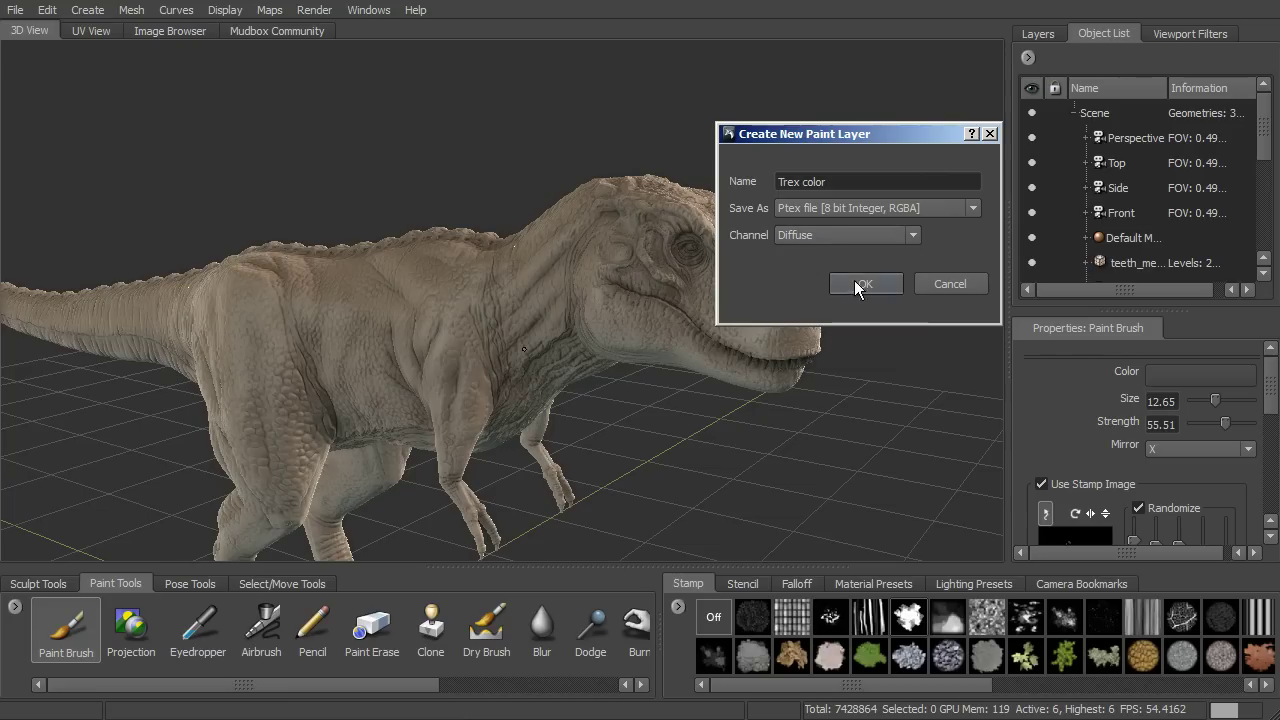
pyautogui.moveTo(857, 134); pyautogui.dragTo(815, 119)
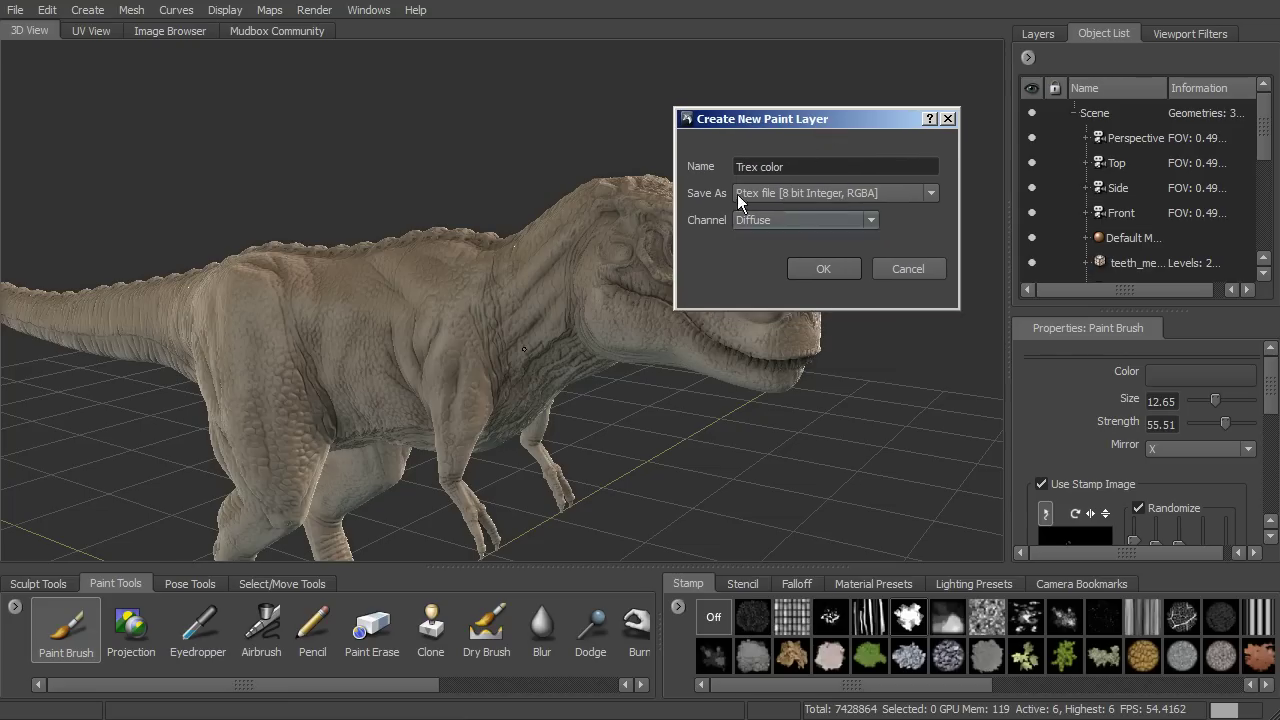
pyautogui.click(820, 268)
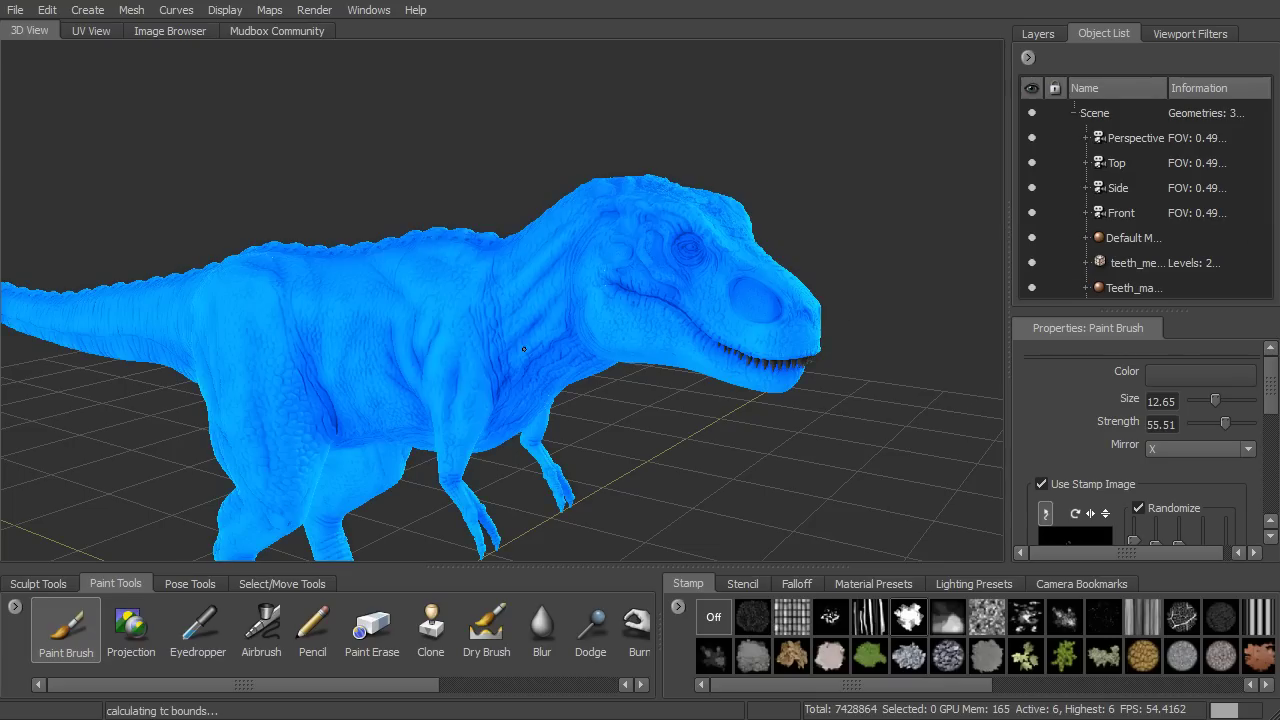
pyautogui.click(1042, 36)
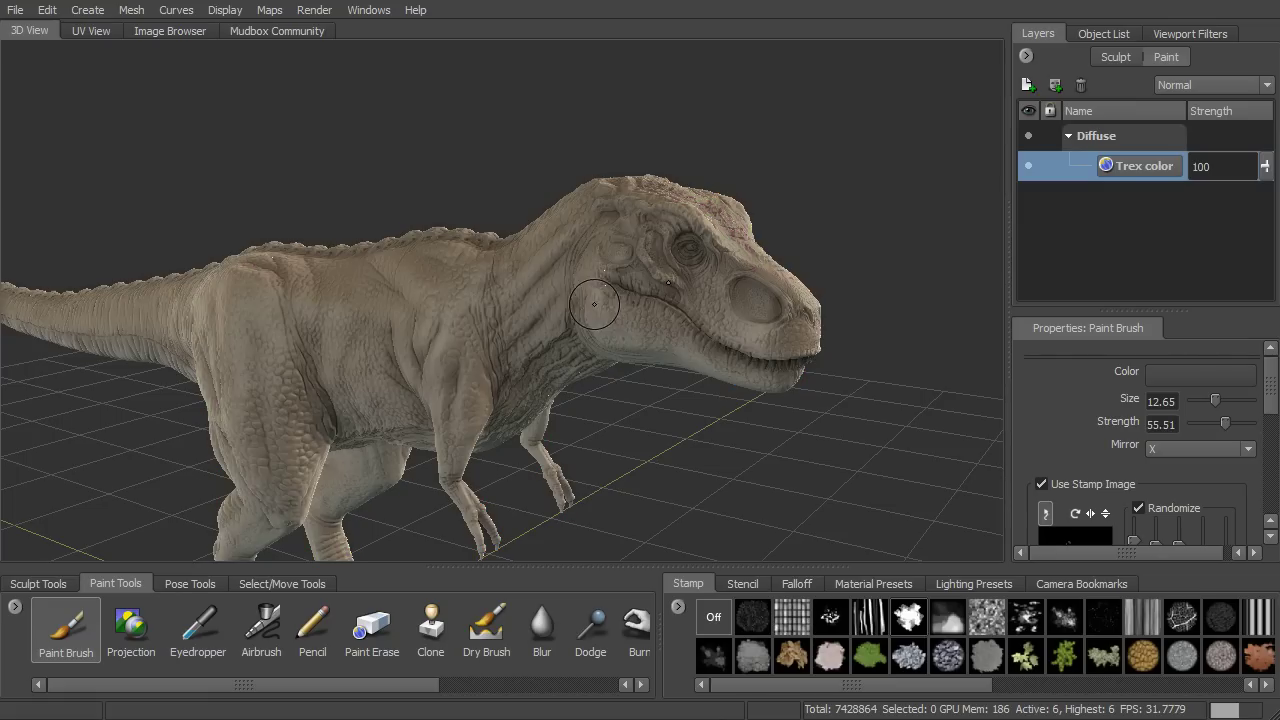
# Step: Set the Paint Brush color to a muted slate blue
pyautogui.keyDown('alt'); pyautogui.moveTo(841, 211); pyautogui.dragTo(874, 172); pyautogui.keyUp('alt')
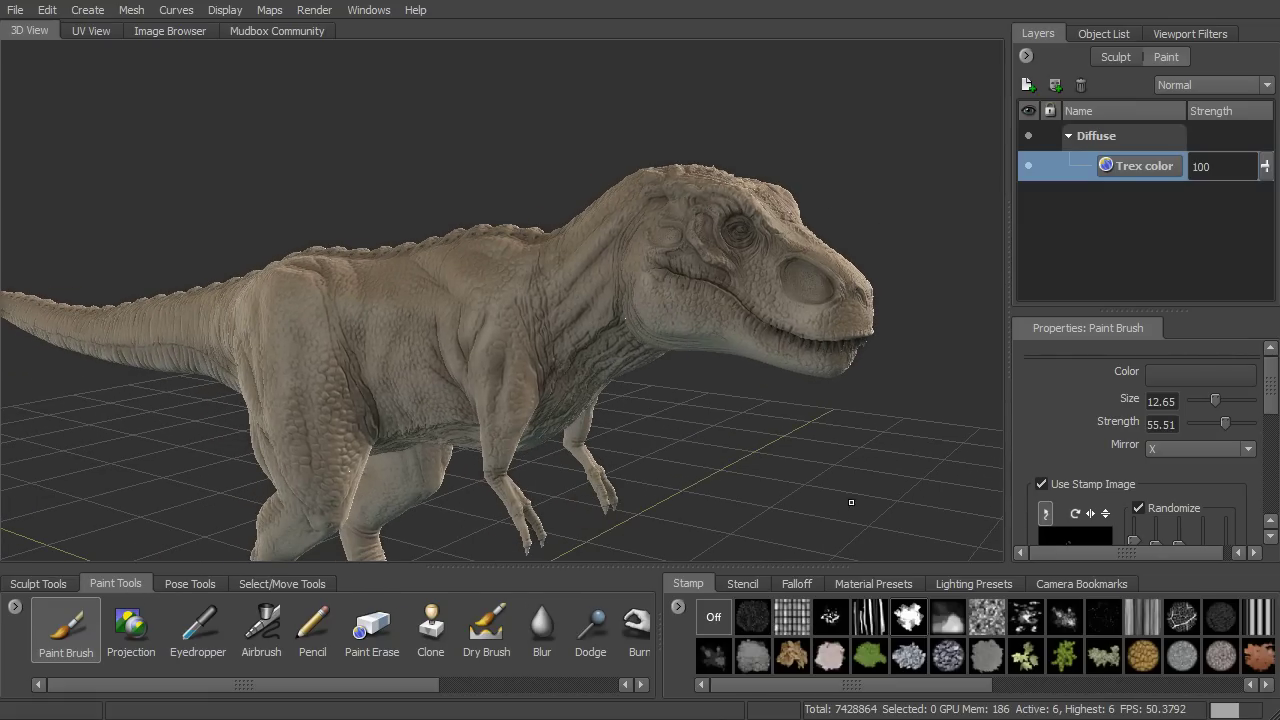
pyautogui.click(1228, 378)
pyautogui.moveTo(952, 582)
pyautogui.mouseDown()
pyautogui.moveTo(917, 626)
pyautogui.moveTo(952, 589)
pyautogui.mouseUp()
pyautogui.click(886, 628)
pyautogui.click(934, 600)
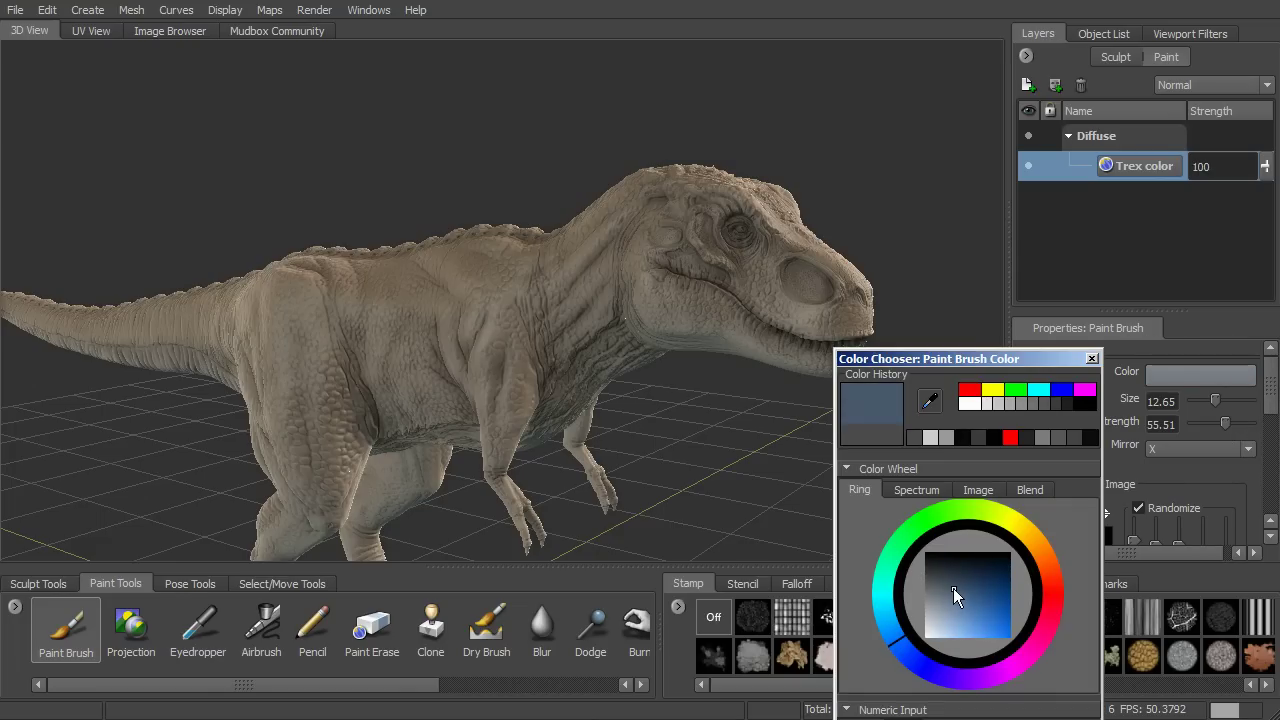
pyautogui.press('Return')
# Step: Paint the T. rex's flank, hips, tail, legs and head slate blue with a brush size of 33.45
pyautogui.moveTo(503, 403)
pyautogui.mouseDown()
pyautogui.moveTo(521, 331)
pyautogui.moveTo(465, 405)
pyautogui.moveTo(520, 300)
pyautogui.moveTo(480, 350)
pyautogui.moveTo(590, 341)
pyautogui.moveTo(656, 256)
pyautogui.moveTo(777, 302)
pyautogui.moveTo(832, 297)
pyautogui.moveTo(697, 203)
pyautogui.moveTo(587, 253)
pyautogui.moveTo(560, 300)
pyautogui.mouseUp()
pyautogui.keyDown('alt'); pyautogui.moveTo(560, 300); pyautogui.dragTo(760, 300, button='right'); pyautogui.keyUp('alt')
pyautogui.moveTo(543, 243)
pyautogui.mouseDown()
pyautogui.moveTo(630, 310)
pyautogui.moveTo(684, 405)
pyautogui.moveTo(480, 412)
pyautogui.moveTo(430, 200)
pyautogui.moveTo(690, 101)
pyautogui.moveTo(530, 260)
pyautogui.moveTo(630, 340)
pyautogui.moveTo(754, 173)
pyautogui.moveTo(790, 510)
pyautogui.moveTo(830, 380)
pyautogui.moveTo(300, 170)
pyautogui.moveTo(348, 246)
pyautogui.moveTo(420, 420)
pyautogui.moveTo(340, 500)
pyautogui.mouseUp()
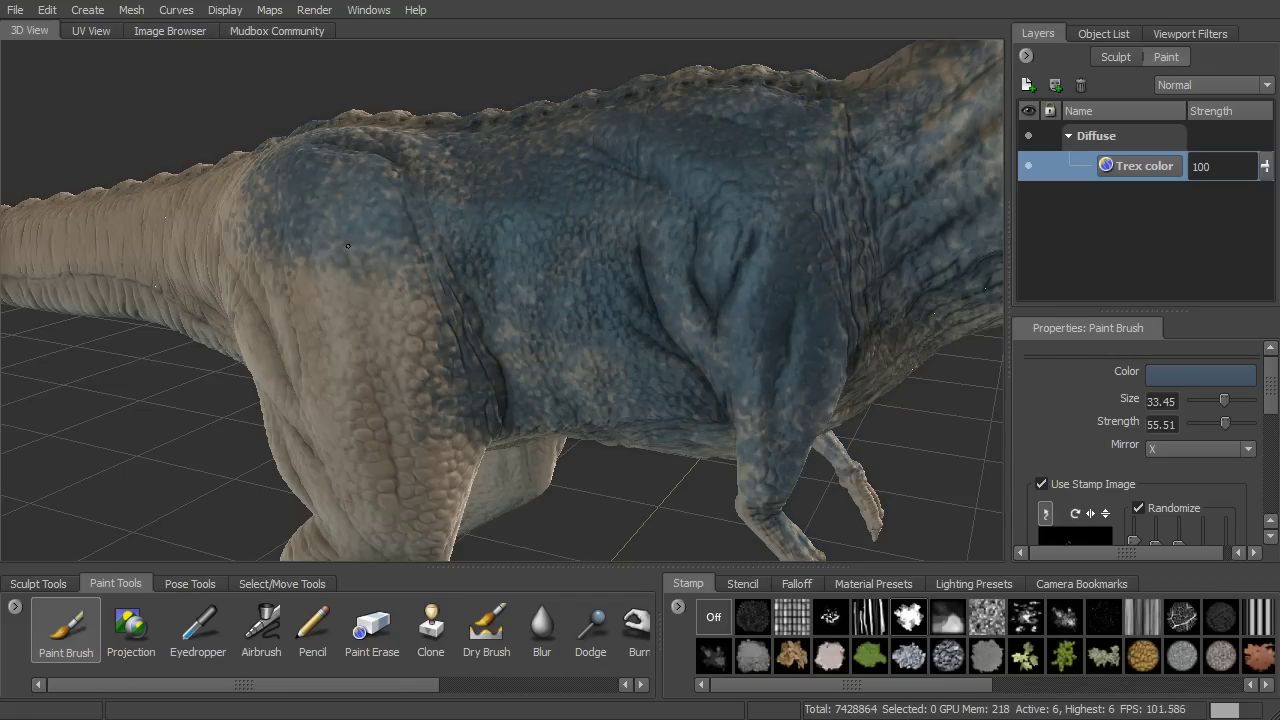
pyautogui.moveTo(340, 500)
pyautogui.keyDown('alt'); pyautogui.mouseDown(button='right')
pyautogui.moveTo(230, 300)
pyautogui.moveTo(142, 48)
pyautogui.moveTo(200, 150)
pyautogui.mouseUp(button='right'); pyautogui.keyUp('alt')
pyautogui.moveTo(200, 150)
pyautogui.keyDown('alt'); pyautogui.mouseDown()
pyautogui.moveTo(300, 260)
pyautogui.moveTo(228, 252)
pyautogui.moveTo(470, 292)
pyautogui.moveTo(396, 261)
pyautogui.moveTo(530, 252)
pyautogui.moveTo(540, 315)
pyautogui.moveTo(575, 380)
pyautogui.moveTo(620, 387)
pyautogui.moveTo(585, 525)
pyautogui.moveTo(748, 305)
pyautogui.mouseUp(); pyautogui.keyUp('alt')
pyautogui.keyDown('alt'); pyautogui.moveTo(607, 230); pyautogui.dragTo(760, 250); pyautogui.keyUp('alt')
pyautogui.moveTo(856, 298)
pyautogui.mouseDown()
pyautogui.moveTo(879, 347)
pyautogui.moveTo(780, 338)
pyautogui.moveTo(797, 283)
pyautogui.mouseUp()
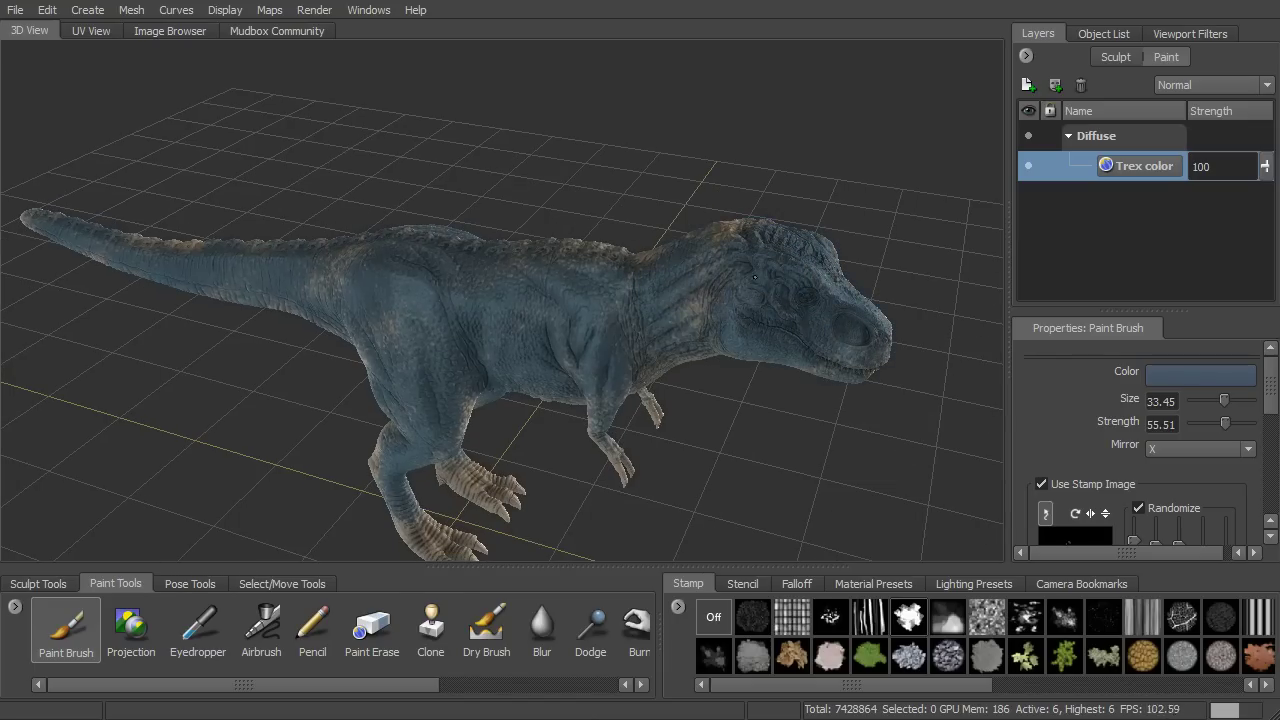
# Step: Fill in the unpainted patches on the T. rex's underside, neck, jaw and head with slate blue
pyautogui.keyDown('alt'); pyautogui.moveTo(657, 370); pyautogui.dragTo(659, 360); pyautogui.keyUp('alt')
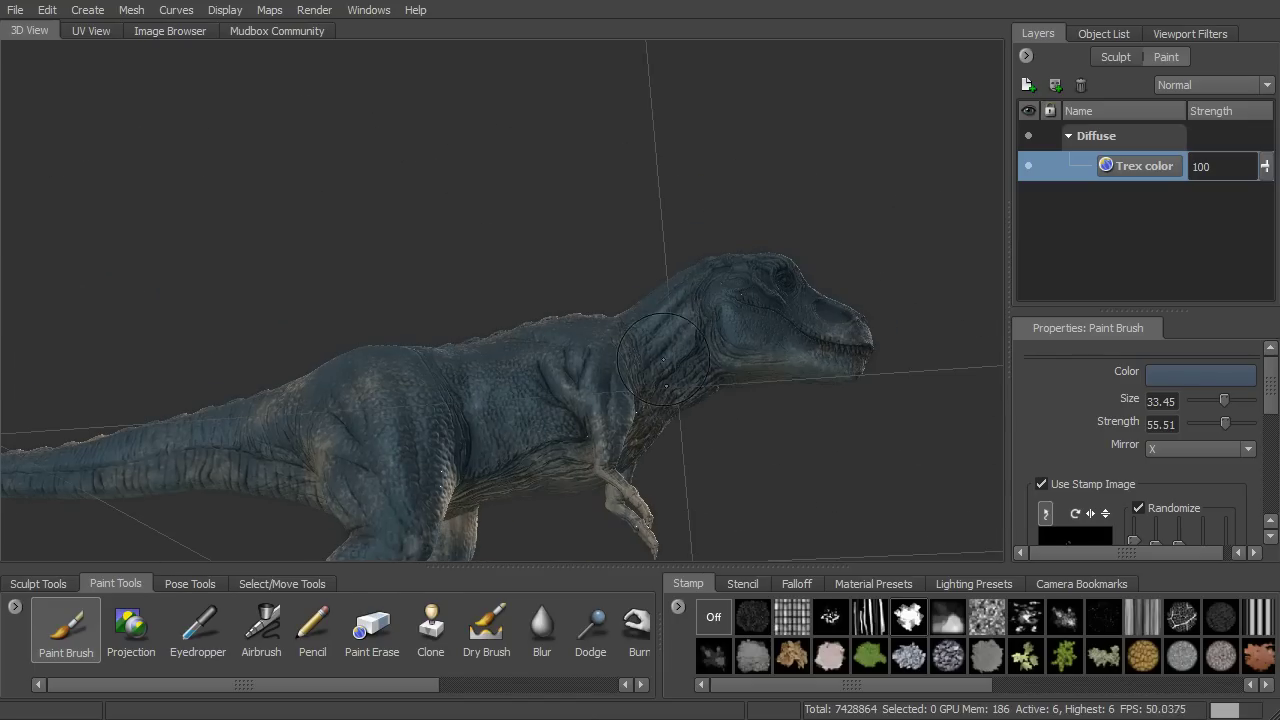
pyautogui.moveTo(614, 502); pyautogui.dragTo(544, 472)
pyautogui.moveTo(634, 411)
pyautogui.keyDown('alt'); pyautogui.mouseDown()
pyautogui.moveTo(640, 440)
pyautogui.moveTo(690, 385)
pyautogui.mouseUp(); pyautogui.keyUp('alt')
pyautogui.moveTo(780, 340); pyautogui.dragTo(866, 314)
pyautogui.keyDown('alt'); pyautogui.moveTo(640, 400); pyautogui.dragTo(560, 360); pyautogui.keyUp('alt')
pyautogui.moveTo(755, 150)
pyautogui.mouseDown()
pyautogui.moveTo(805, 300)
pyautogui.moveTo(857, 291)
pyautogui.mouseUp()
pyautogui.moveTo(755, 205)
pyautogui.mouseDown()
pyautogui.moveTo(690, 215)
pyautogui.moveTo(720, 290)
pyautogui.moveTo(670, 365)
pyautogui.mouseUp()
pyautogui.moveTo(563, 298); pyautogui.dragTo(630, 234)
pyautogui.moveTo(686, 325); pyautogui.dragTo(732, 330)
# Step: Cover the remaining bare areas of the T. rex's tail, hind legs and back with slate blue
pyautogui.keyDown('alt'); pyautogui.moveTo(715, 345); pyautogui.dragTo(690, 235, button='middle'); pyautogui.keyUp('alt')
pyautogui.moveTo(600, 275)
pyautogui.keyDown('alt'); pyautogui.mouseDown()
pyautogui.moveTo(650, 320)
pyautogui.moveTo(614, 396)
pyautogui.moveTo(617, 455)
pyautogui.mouseUp(); pyautogui.keyUp('alt')
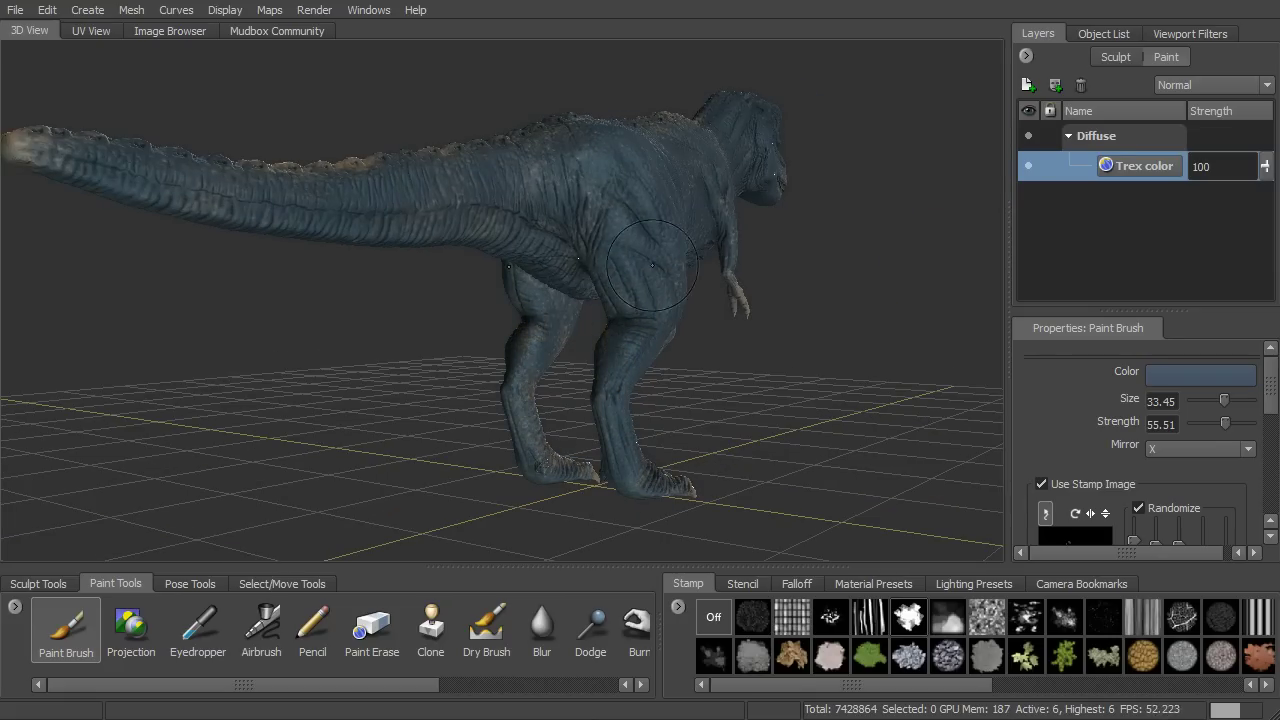
pyautogui.keyDown('alt'); pyautogui.moveTo(577, 297); pyautogui.dragTo(560, 305); pyautogui.keyUp('alt')
pyautogui.moveTo(221, 416); pyautogui.dragTo(486, 204)
pyautogui.keyDown('alt'); pyautogui.moveTo(620, 147); pyautogui.dragTo(510, 381); pyautogui.keyUp('alt')
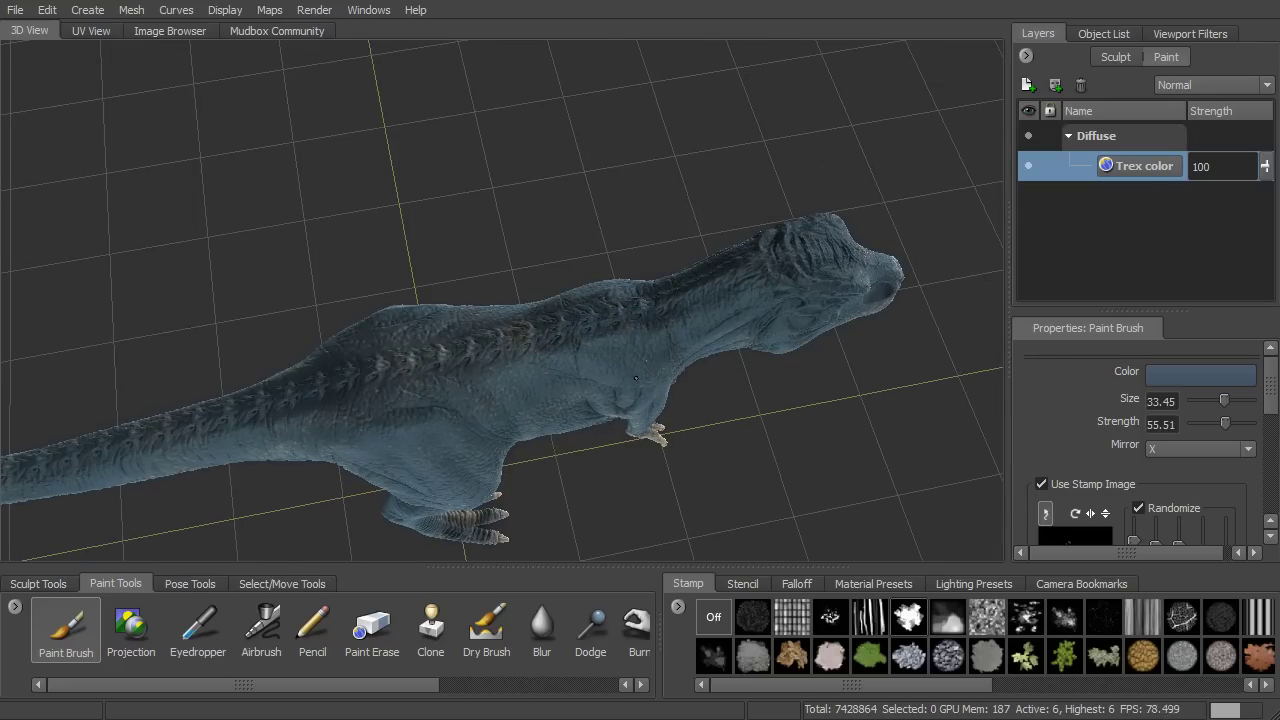
# Step: Change the Paint Brush color to a dark teal with hue 194, saturation 0.365 and value 0.212
pyautogui.keyDown('alt'); pyautogui.moveTo(608, 345); pyautogui.dragTo(966, 294); pyautogui.keyUp('alt')
pyautogui.click(1177, 372)
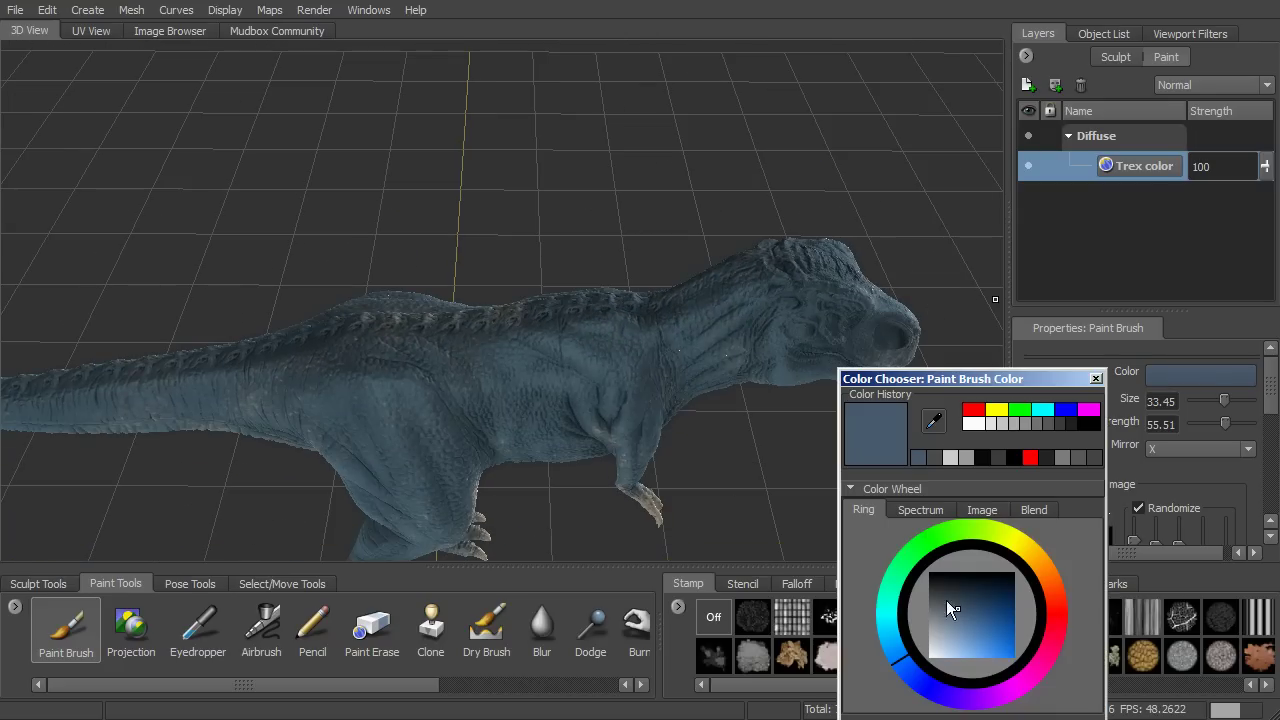
pyautogui.moveTo(965, 610)
pyautogui.mouseDown()
pyautogui.moveTo(982, 601)
pyautogui.moveTo(971, 620)
pyautogui.moveTo(961, 591)
pyautogui.mouseUp()
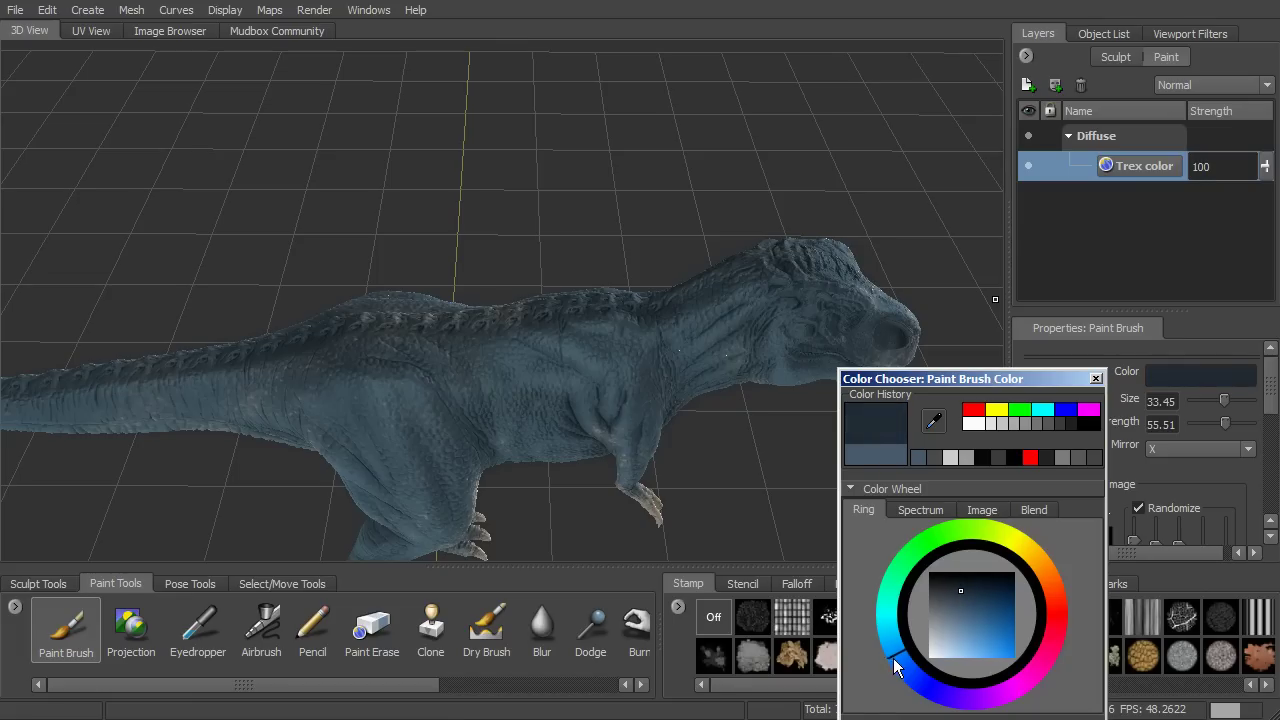
pyautogui.moveTo(892, 661); pyautogui.dragTo(892, 638)
pyautogui.moveTo(960, 379); pyautogui.dragTo(994, 109)
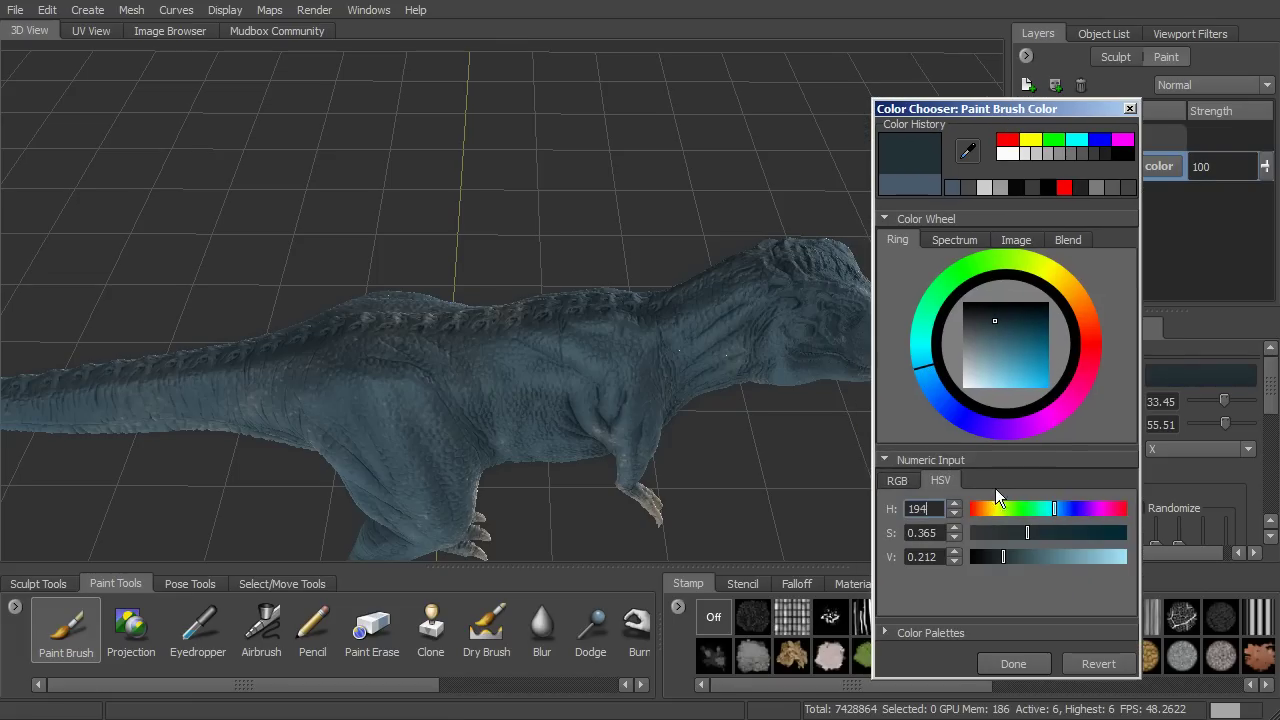
pyautogui.click(1014, 665)
# Step: Choose a sparse spatter stamp and paint dark teal mottling over the T. rex's flank, neck and jaw
pyautogui.keyDown('alt'); pyautogui.moveTo(774, 430); pyautogui.dragTo(786, 362); pyautogui.keyUp('alt')
pyautogui.click(1064, 617)
pyautogui.keyDown('alt'); pyautogui.moveTo(700, 400); pyautogui.dragTo(650, 345); pyautogui.keyUp('alt')
pyautogui.keyDown('alt'); pyautogui.moveTo(500, 310); pyautogui.dragTo(564, 305, button='right'); pyautogui.keyUp('alt')
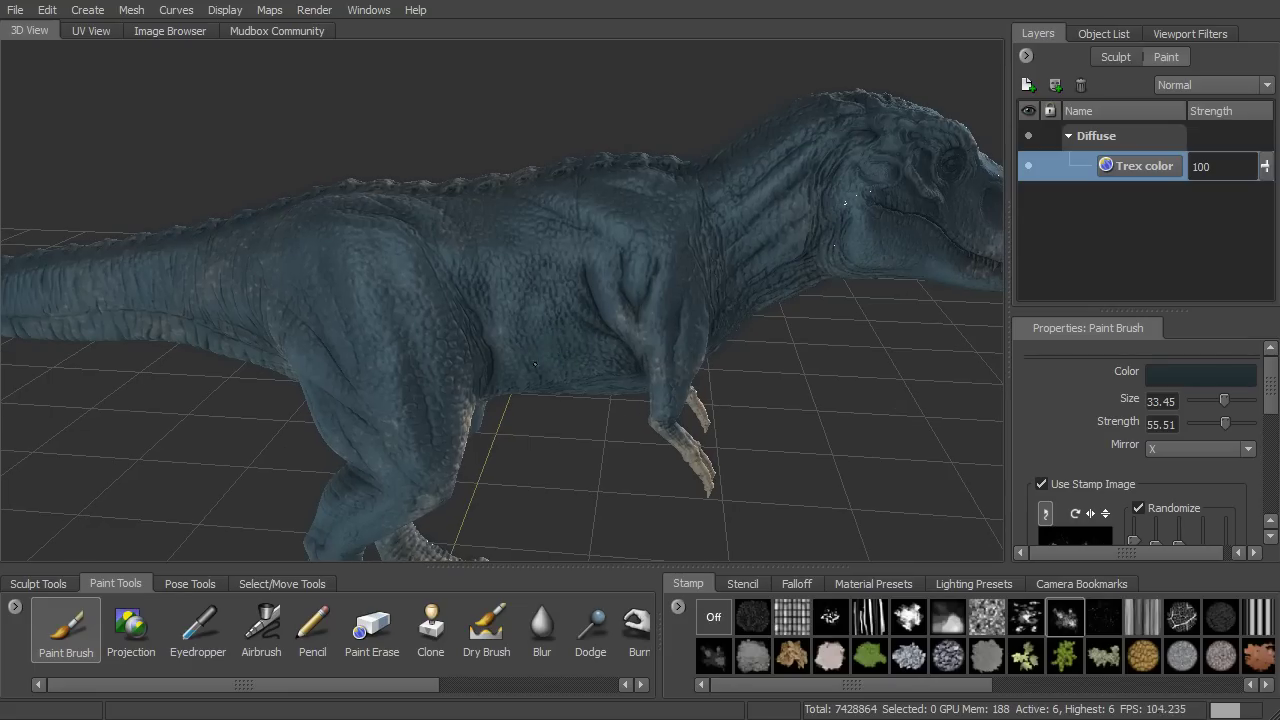
pyautogui.moveTo(557, 211)
pyautogui.mouseDown()
pyautogui.moveTo(656, 252)
pyautogui.moveTo(686, 282)
pyautogui.moveTo(653, 370)
pyautogui.moveTo(695, 356)
pyautogui.mouseUp()
pyautogui.moveTo(784, 244)
pyautogui.mouseDown()
pyautogui.moveTo(792, 198)
pyautogui.moveTo(838, 166)
pyautogui.mouseUp()
pyautogui.moveTo(852, 218); pyautogui.dragTo(884, 246)
# Step: Extend the dark teal mottling over the T. rex's hip, tail, back and shoulder
pyautogui.keyDown('alt'); pyautogui.moveTo(880, 244); pyautogui.dragTo(688, 264); pyautogui.keyUp('alt')
pyautogui.moveTo(755, 318)
pyautogui.mouseDown()
pyautogui.moveTo(755, 265)
pyautogui.moveTo(700, 215)
pyautogui.moveTo(620, 210)
pyautogui.moveTo(595, 310)
pyautogui.moveTo(600, 420)
pyautogui.moveTo(585, 462)
pyautogui.moveTo(598, 493)
pyautogui.moveTo(650, 402)
pyautogui.moveTo(550, 385)
pyautogui.moveTo(482, 252)
pyautogui.moveTo(373, 276)
pyautogui.mouseUp()
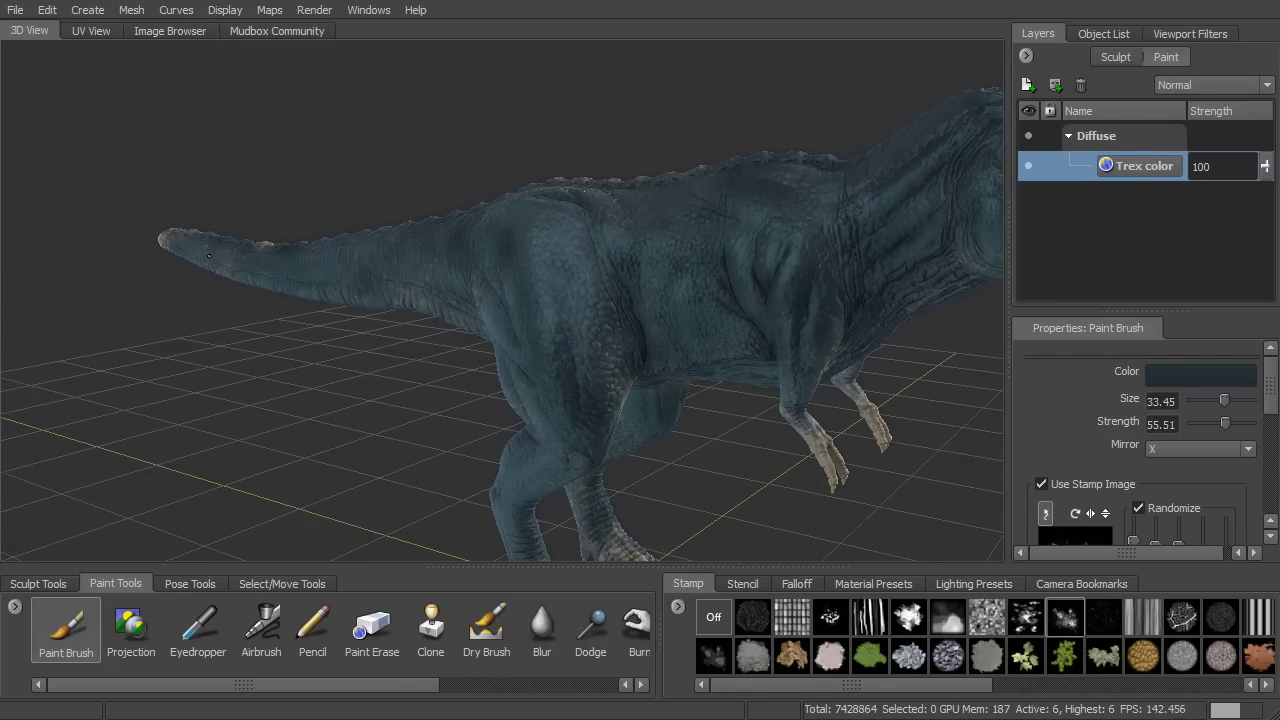
pyautogui.keyDown('alt'); pyautogui.moveTo(474, 252); pyautogui.dragTo(664, 245); pyautogui.keyUp('alt')
pyautogui.moveTo(590, 160)
pyautogui.mouseDown()
pyautogui.moveTo(540, 90)
pyautogui.moveTo(668, 124)
pyautogui.moveTo(786, 314)
pyautogui.mouseUp()
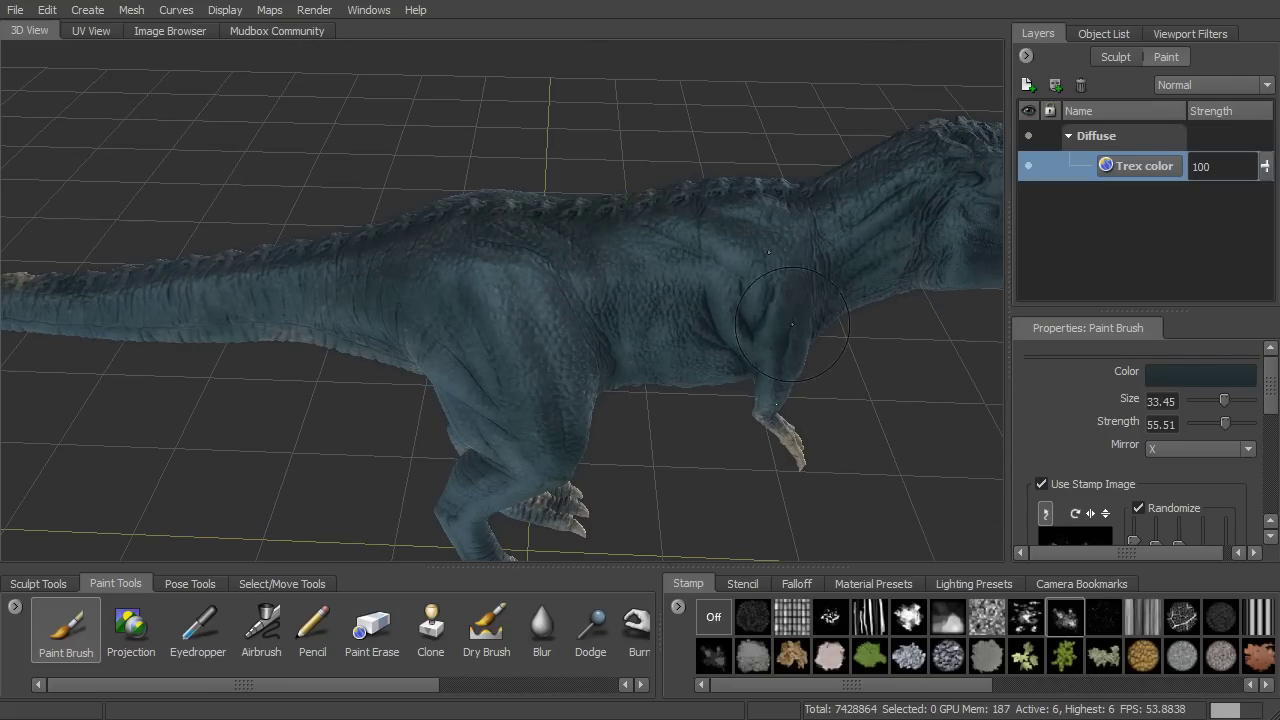
# Step: Download the rhino_07 stencil from the Mudbox Community library and return to the 3D model
pyautogui.click(278, 31)
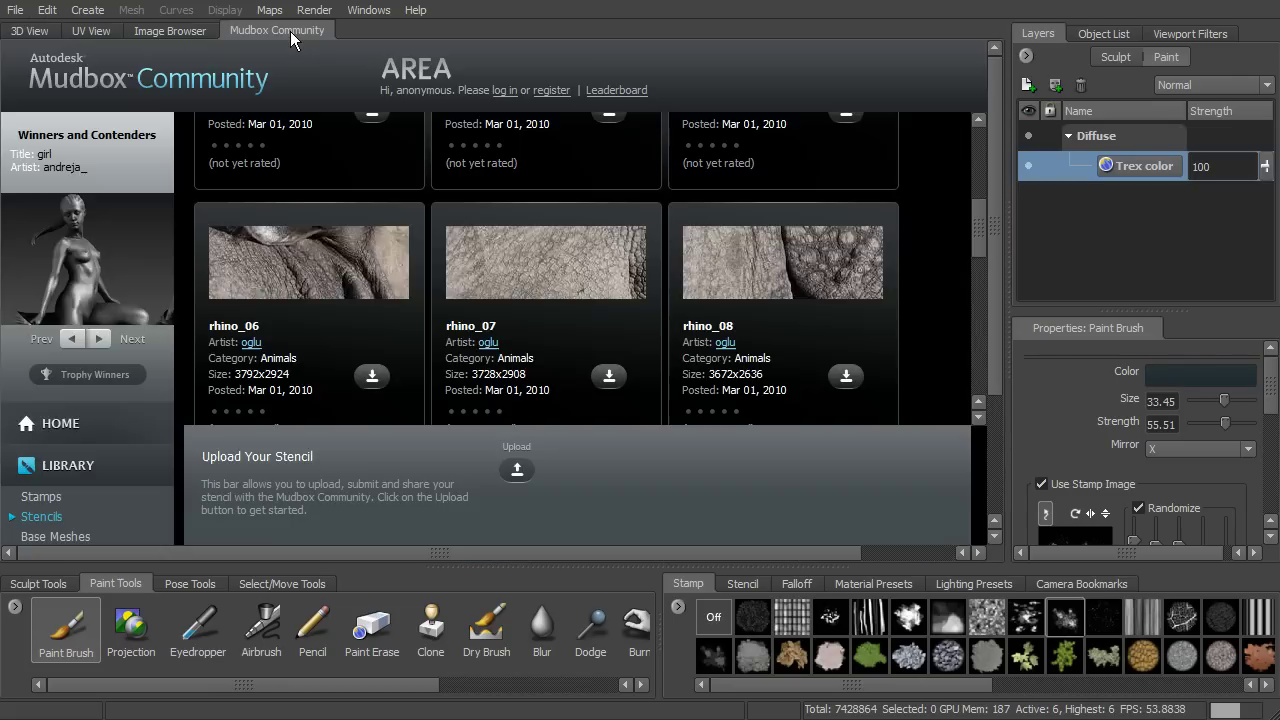
pyautogui.click(618, 388)
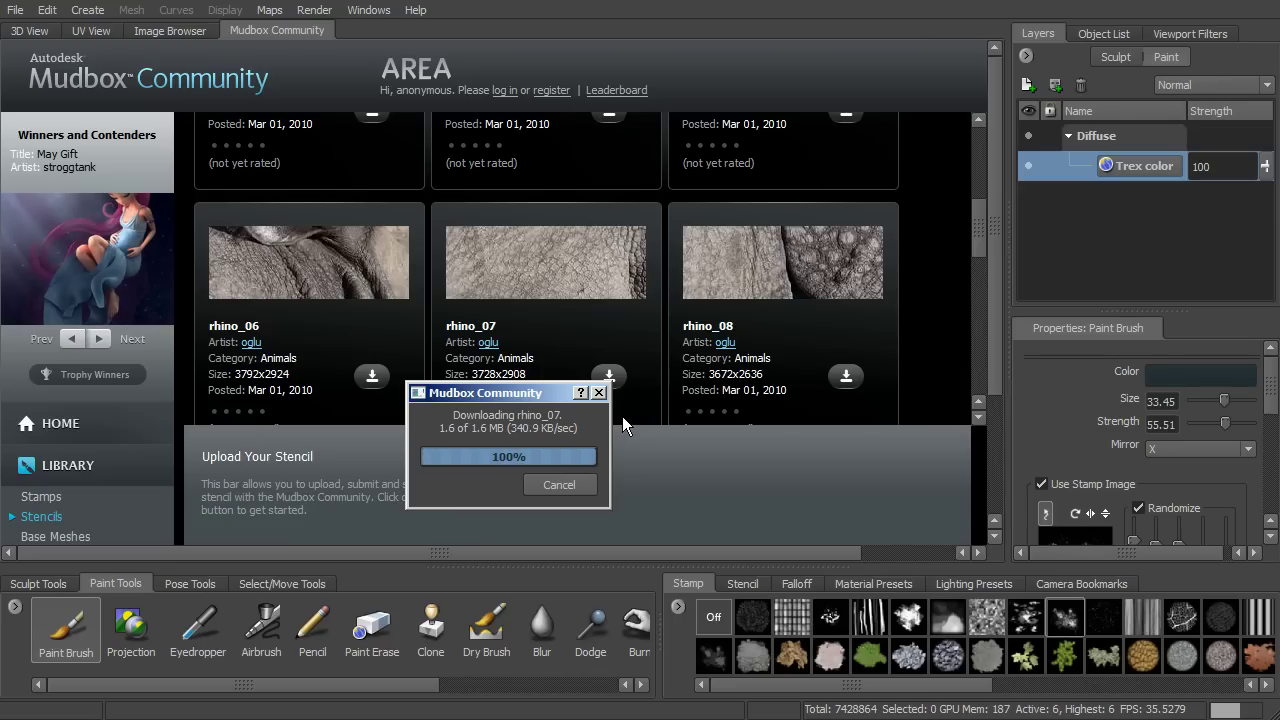
pyautogui.click(33, 33)
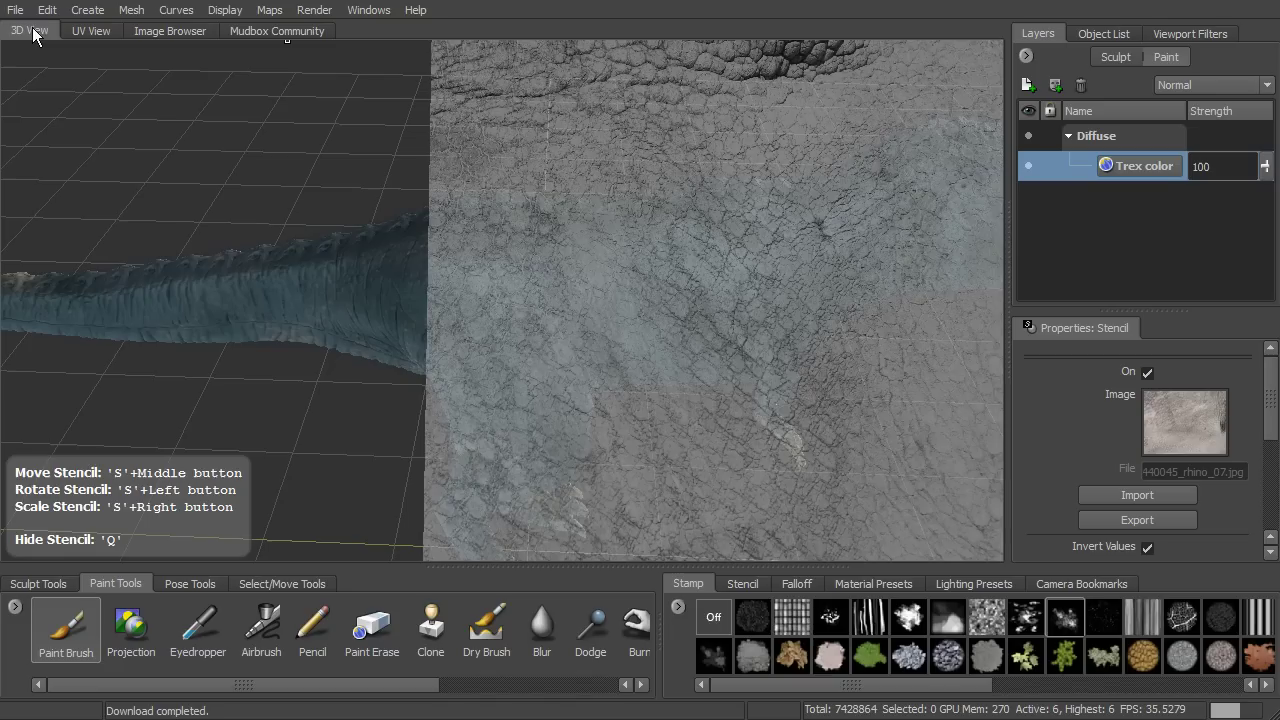
# Step: Activate the Projection brush and turn off Invert Values for the rhino_07 stencil, leaving the stencil on
pyautogui.click(131, 625)
pyautogui.keyDown('alt'); pyautogui.moveTo(757, 387); pyautogui.dragTo(717, 372); pyautogui.keyUp('alt')
pyautogui.moveTo(1272, 402)
pyautogui.mouseDown()
pyautogui.moveTo(1272, 505)
pyautogui.moveTo(1265, 420)
pyautogui.mouseUp()
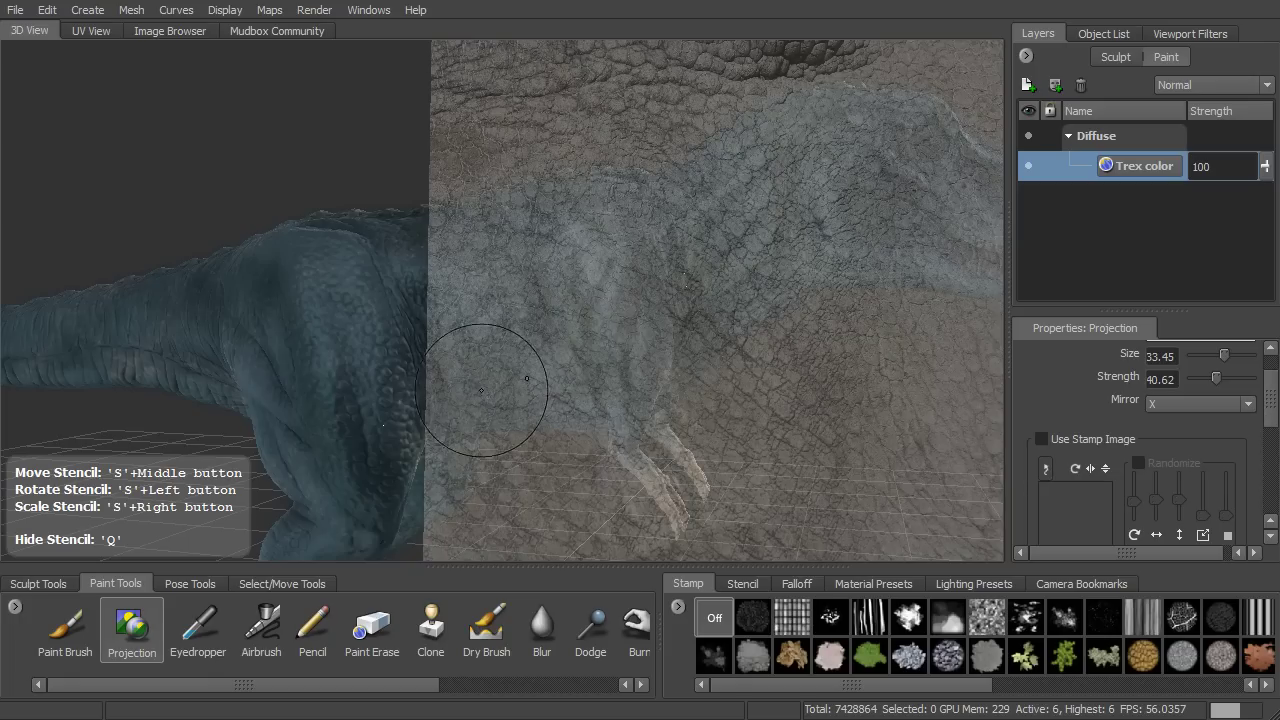
pyautogui.click(745, 586)
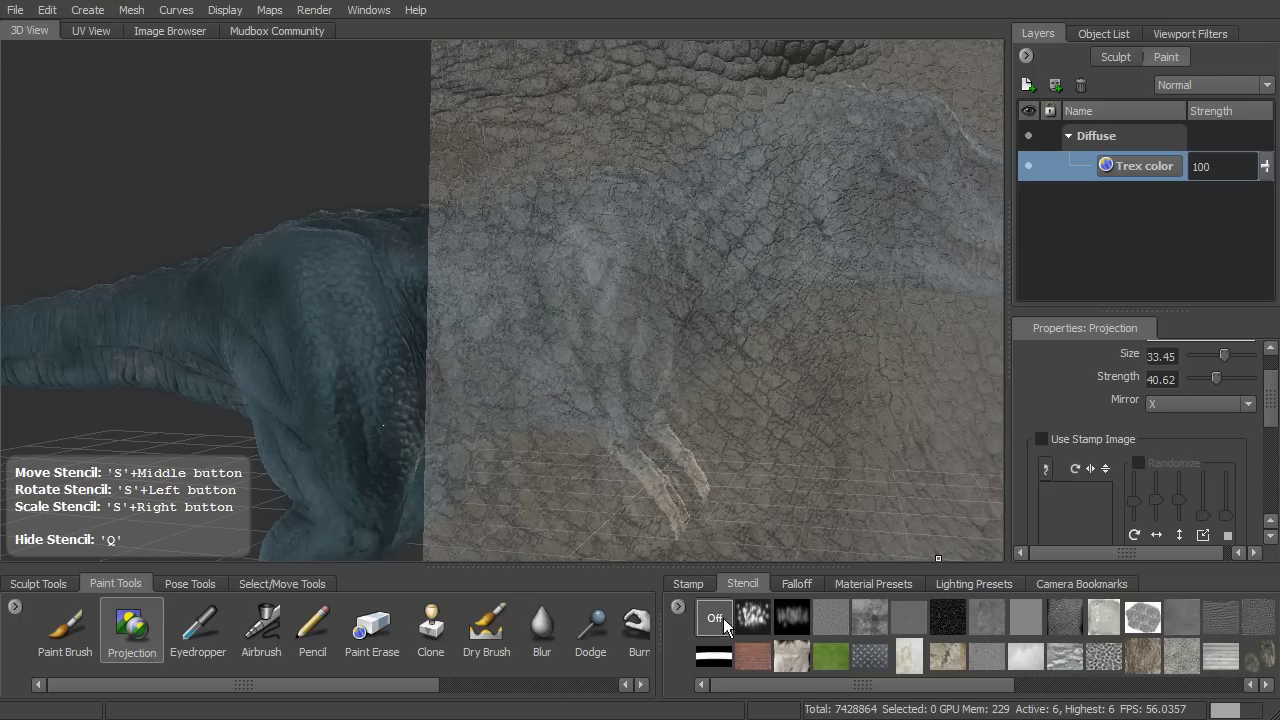
pyautogui.click(716, 619)
pyautogui.scroll(1, 1273, 432)
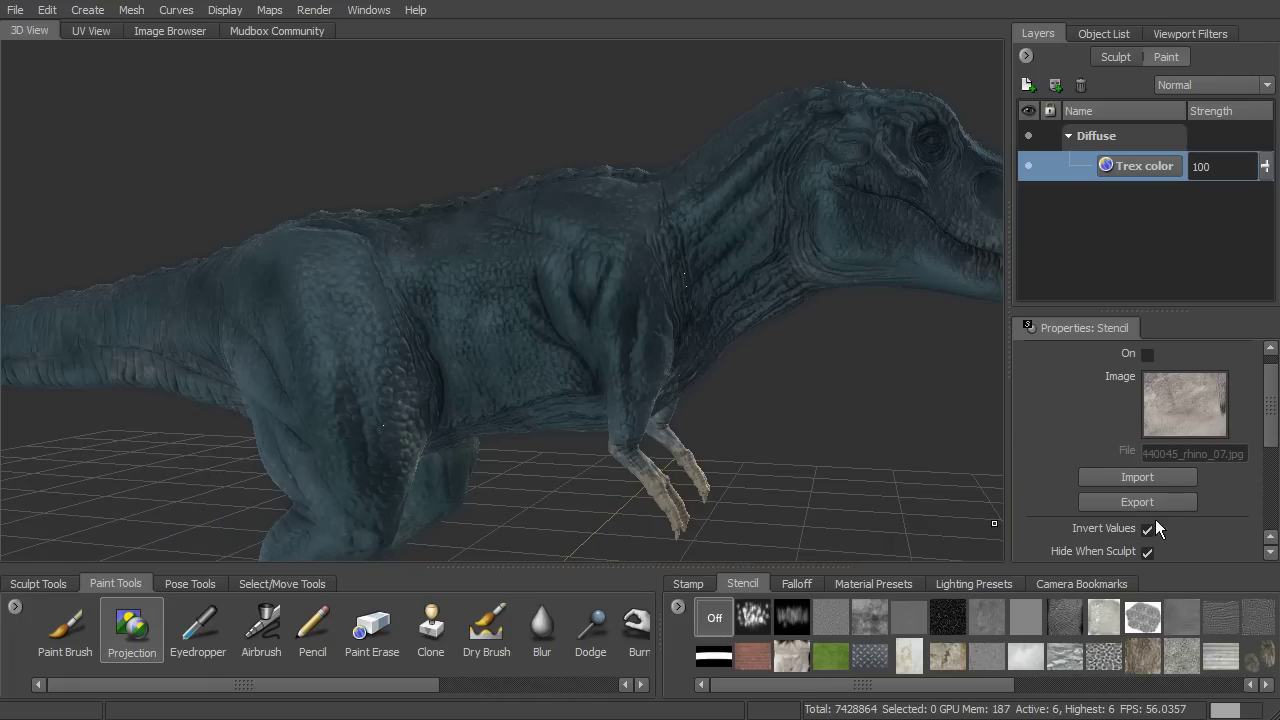
pyautogui.click(1147, 356)
# Step: Scale, rotate and move the rhino skin stencil over the T. rex's flank and project its texture onto the body
pyautogui.moveTo(624, 326); pyautogui.dragTo(663, 346, button='right')
pyautogui.moveTo(761, 408); pyautogui.dragTo(522, 336, button='middle')
pyautogui.moveTo(522, 336); pyautogui.dragTo(470, 342, button='right')
pyautogui.moveTo(470, 342); pyautogui.dragTo(555, 361)
pyautogui.press('q')
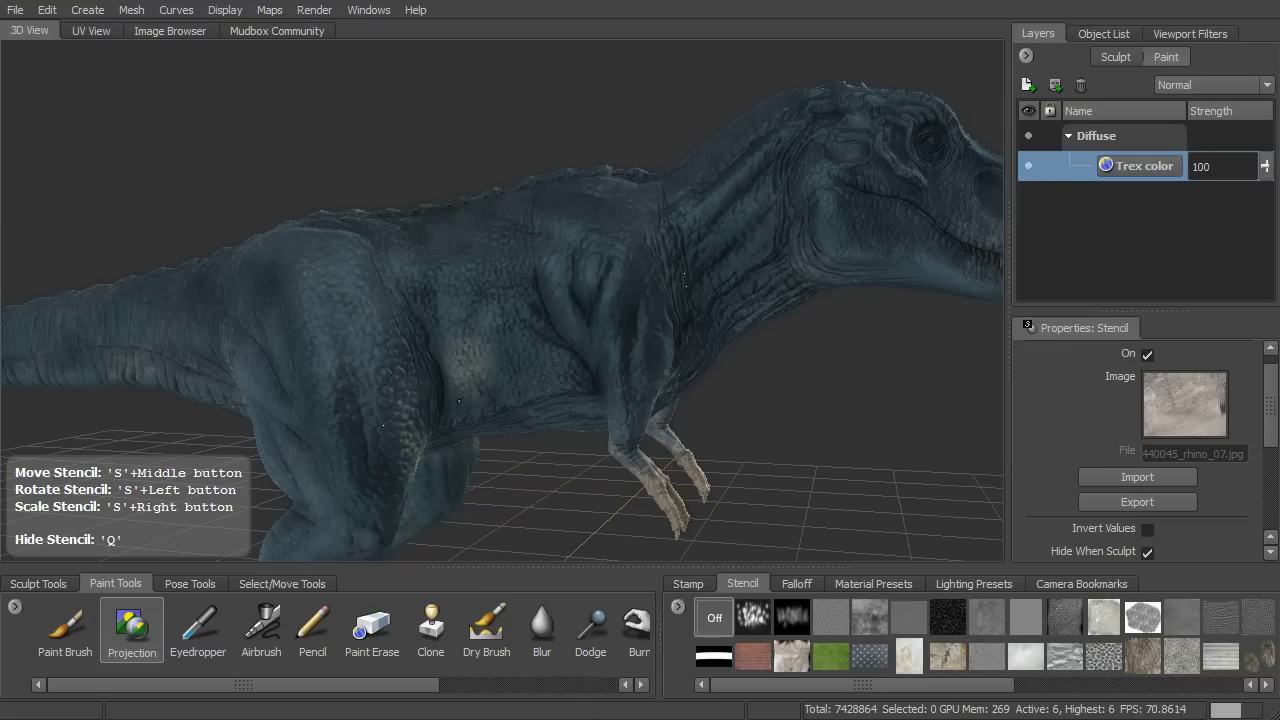
pyautogui.moveTo(452, 403)
pyautogui.mouseDown()
pyautogui.moveTo(423, 310)
pyautogui.moveTo(450, 295)
pyautogui.moveTo(489, 354)
pyautogui.moveTo(550, 356)
pyautogui.moveTo(478, 250)
pyautogui.moveTo(420, 284)
pyautogui.moveTo(405, 235)
pyautogui.moveTo(476, 262)
pyautogui.mouseUp()
# Step: Reposition the rhino skin stencil over the T. rex's hip and project its texture beside the covered flank
pyautogui.keyDown('alt'); pyautogui.moveTo(476, 280); pyautogui.dragTo(630, 236, button='middle'); pyautogui.keyUp('alt')
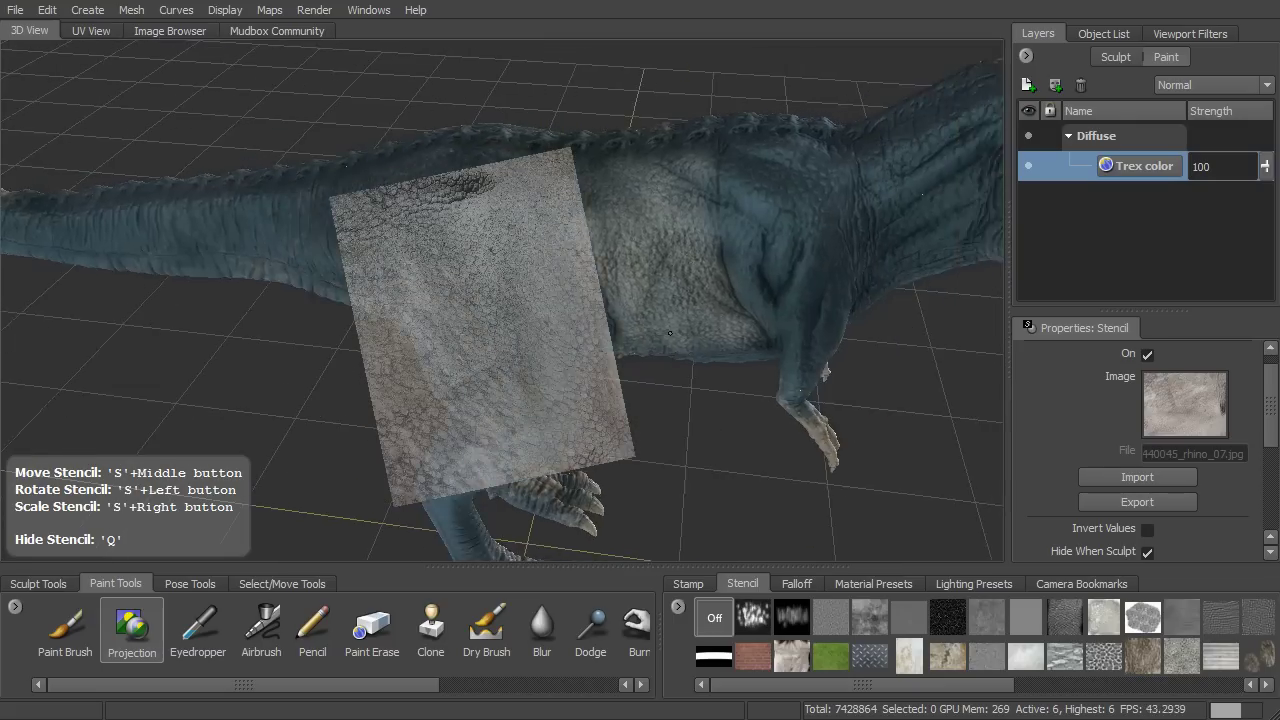
pyautogui.keyDown('alt'); pyautogui.moveTo(600, 290); pyautogui.dragTo(640, 304, button='right'); pyautogui.keyUp('alt')
pyautogui.moveTo(519, 340); pyautogui.dragTo(597, 321, button='middle')
pyautogui.moveTo(597, 321)
pyautogui.mouseDown()
pyautogui.moveTo(578, 332)
pyautogui.moveTo(540, 215)
pyautogui.moveTo(564, 200)
pyautogui.mouseUp()
pyautogui.moveTo(509, 150); pyautogui.dragTo(526, 230)
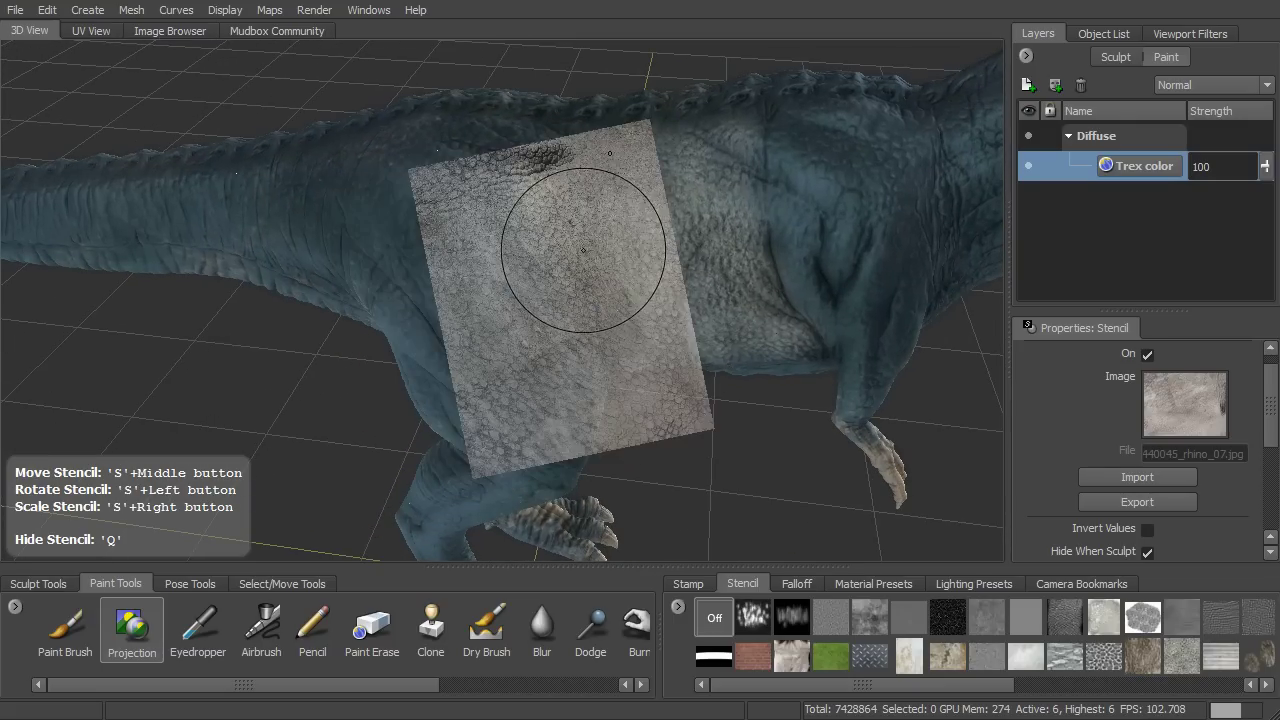
pyautogui.moveTo(570, 252); pyautogui.dragTo(508, 252, button='middle')
pyautogui.moveTo(645, 327)
pyautogui.keyDown('alt'); pyautogui.mouseDown()
pyautogui.moveTo(640, 300)
pyautogui.moveTo(660, 280)
pyautogui.mouseUp(); pyautogui.keyUp('alt')
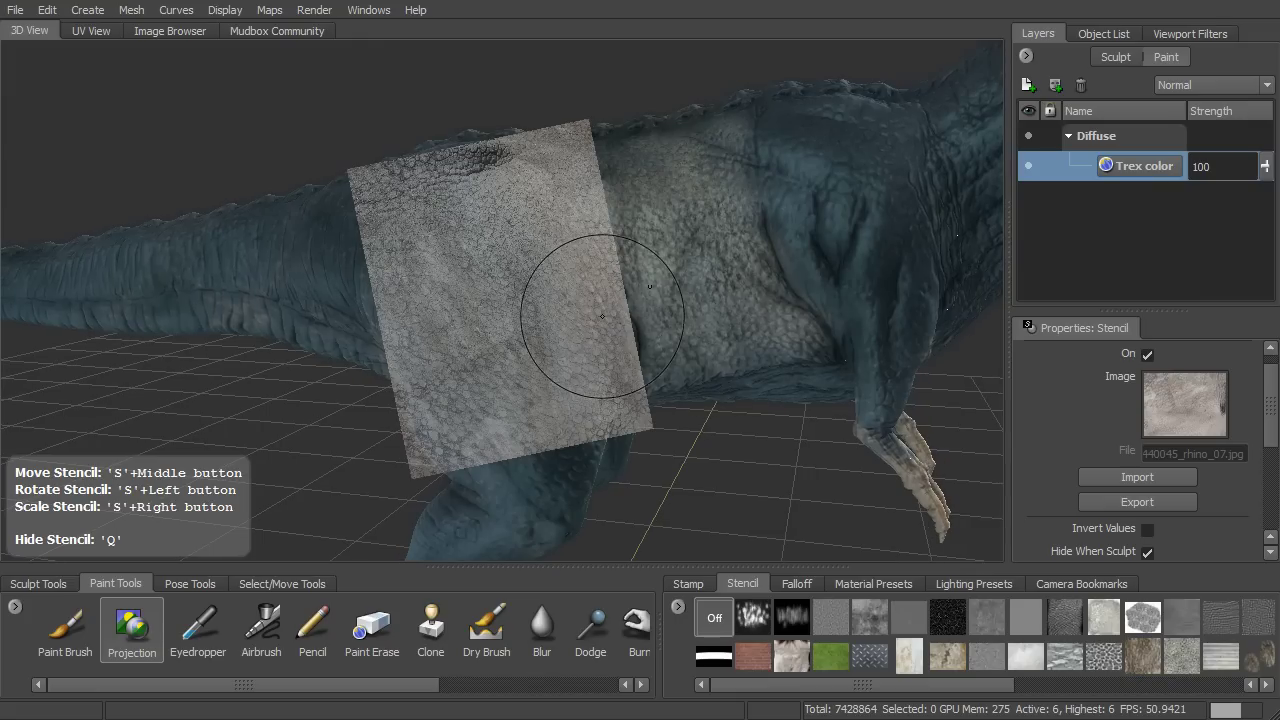
# Step: Turn off the stencil and inspect the projected rhino skin on the T. rex's shoulder, neck and head
pyautogui.moveTo(575, 300)
pyautogui.keyDown('alt'); pyautogui.mouseDown()
pyautogui.moveTo(681, 288)
pyautogui.moveTo(667, 305)
pyautogui.moveTo(619, 171)
pyautogui.mouseUp(); pyautogui.keyUp('alt')
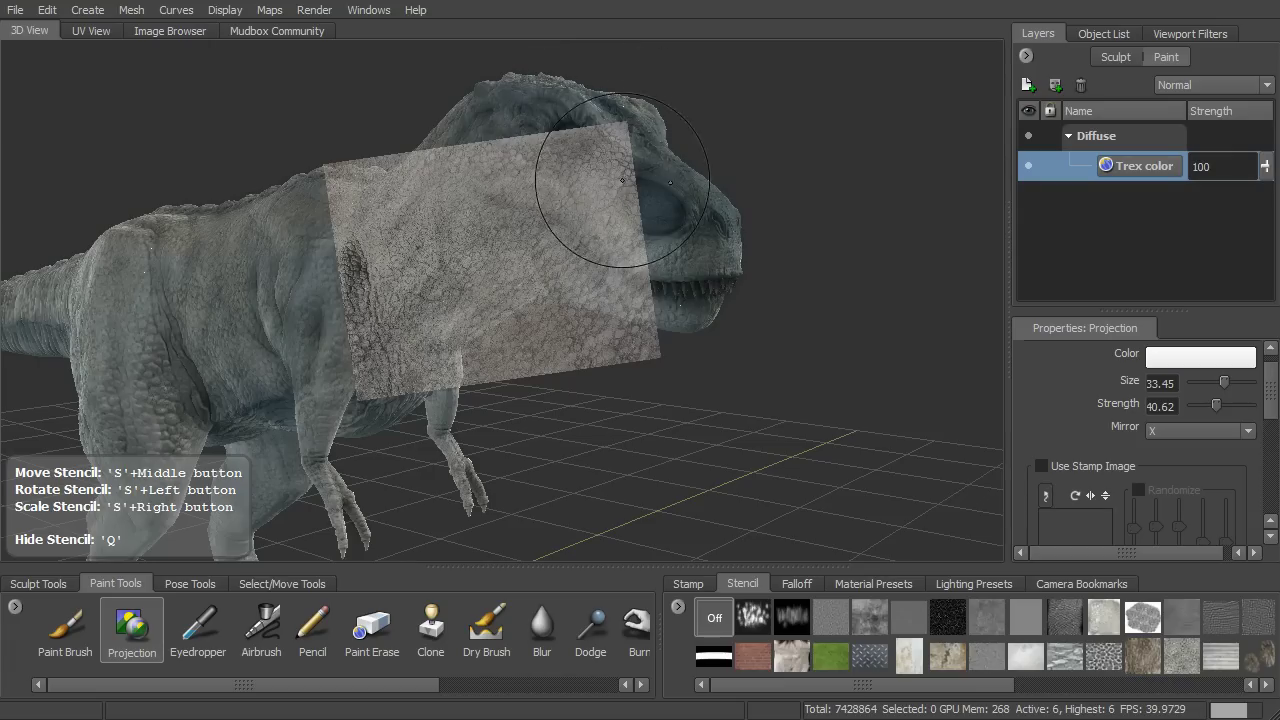
pyautogui.keyDown('alt'); pyautogui.moveTo(603, 340); pyautogui.dragTo(688, 426); pyautogui.keyUp('alt')
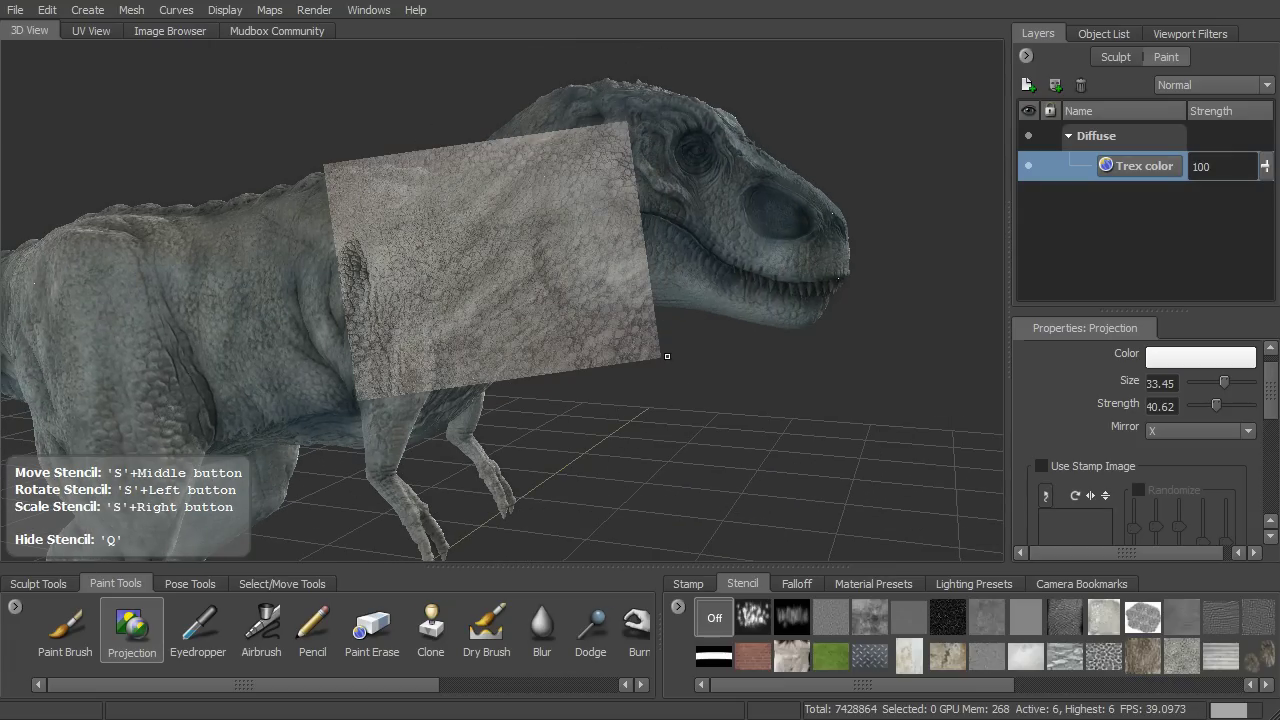
pyautogui.click(714, 619)
pyautogui.keyDown('alt'); pyautogui.moveTo(611, 323); pyautogui.dragTo(545, 334); pyautogui.keyUp('alt')
pyautogui.keyDown('alt'); pyautogui.moveTo(545, 334); pyautogui.dragTo(728, 308, button='right'); pyautogui.keyUp('alt')
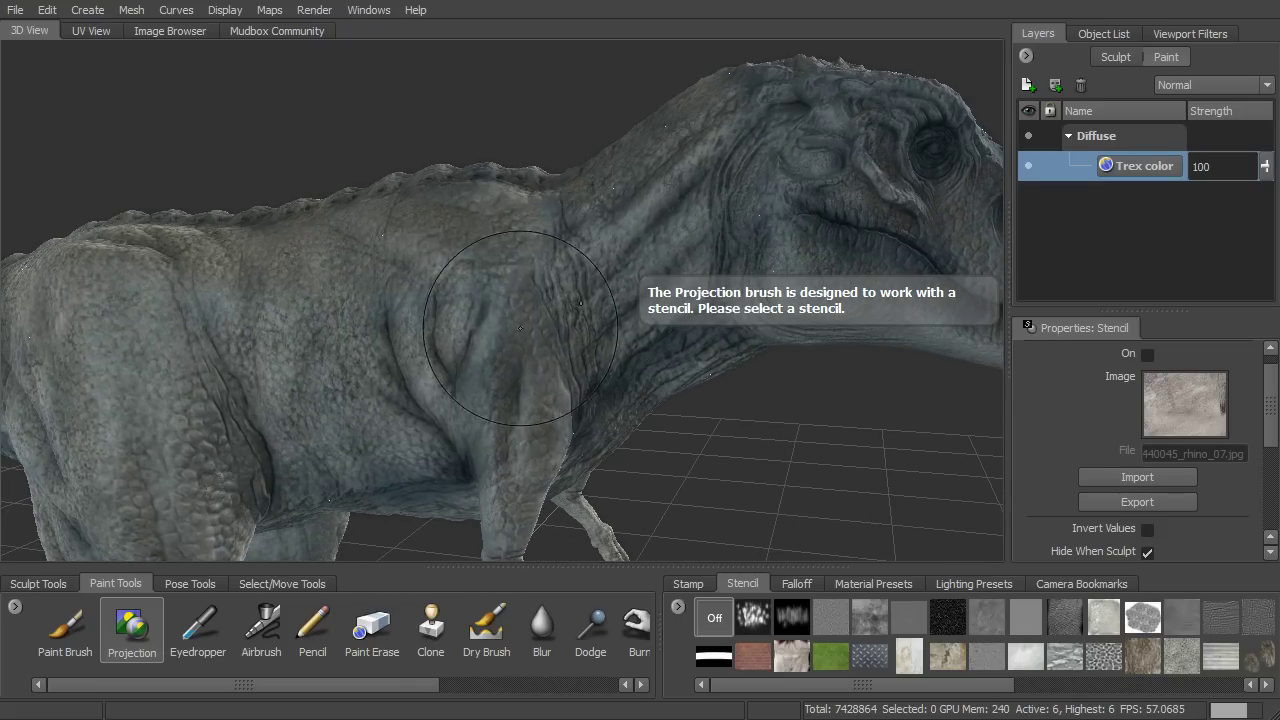
# Step: Inspect the projected skin along the T. rex's tail, flank and whole body, and switch to the Paint Brush
pyautogui.keyDown('alt'); pyautogui.moveTo(645, 373); pyautogui.dragTo(632, 238); pyautogui.keyUp('alt')
pyautogui.keyDown('alt'); pyautogui.moveTo(634, 291); pyautogui.dragTo(504, 307); pyautogui.keyUp('alt')
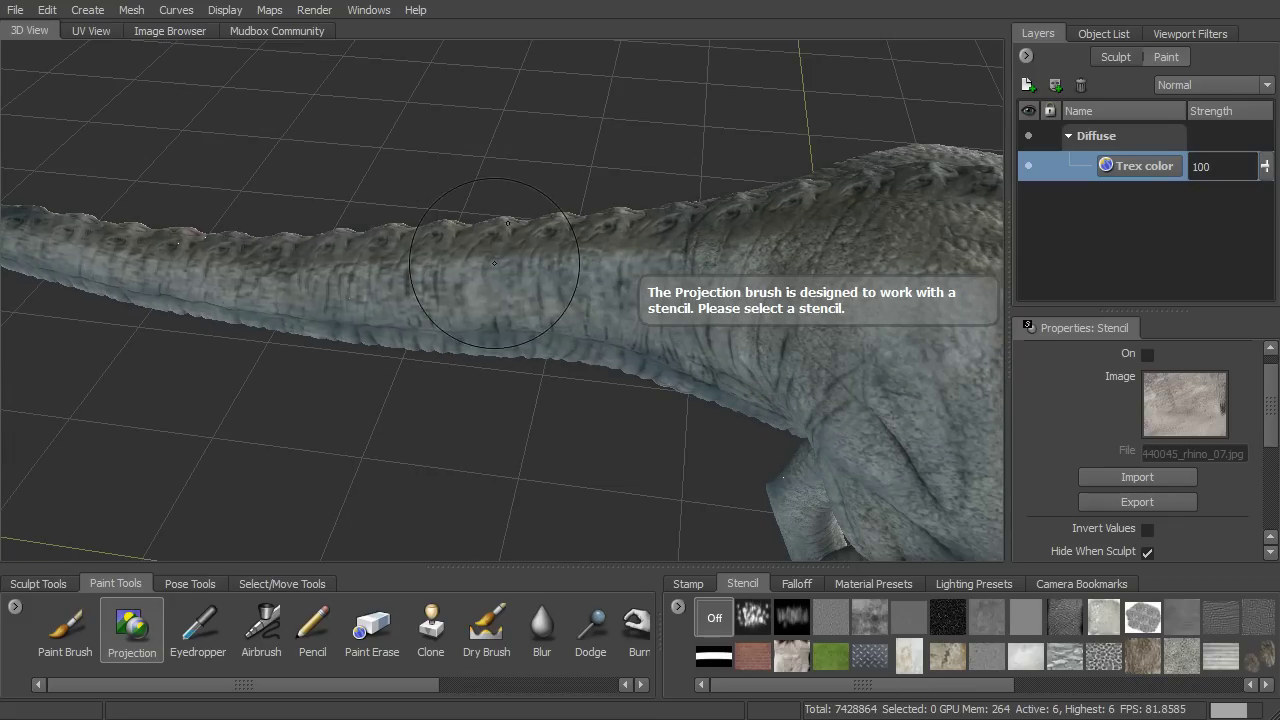
pyautogui.moveTo(595, 311)
pyautogui.keyDown('alt'); pyautogui.mouseDown()
pyautogui.moveTo(514, 270)
pyautogui.moveTo(508, 349)
pyautogui.moveTo(410, 312)
pyautogui.mouseUp(); pyautogui.keyUp('alt')
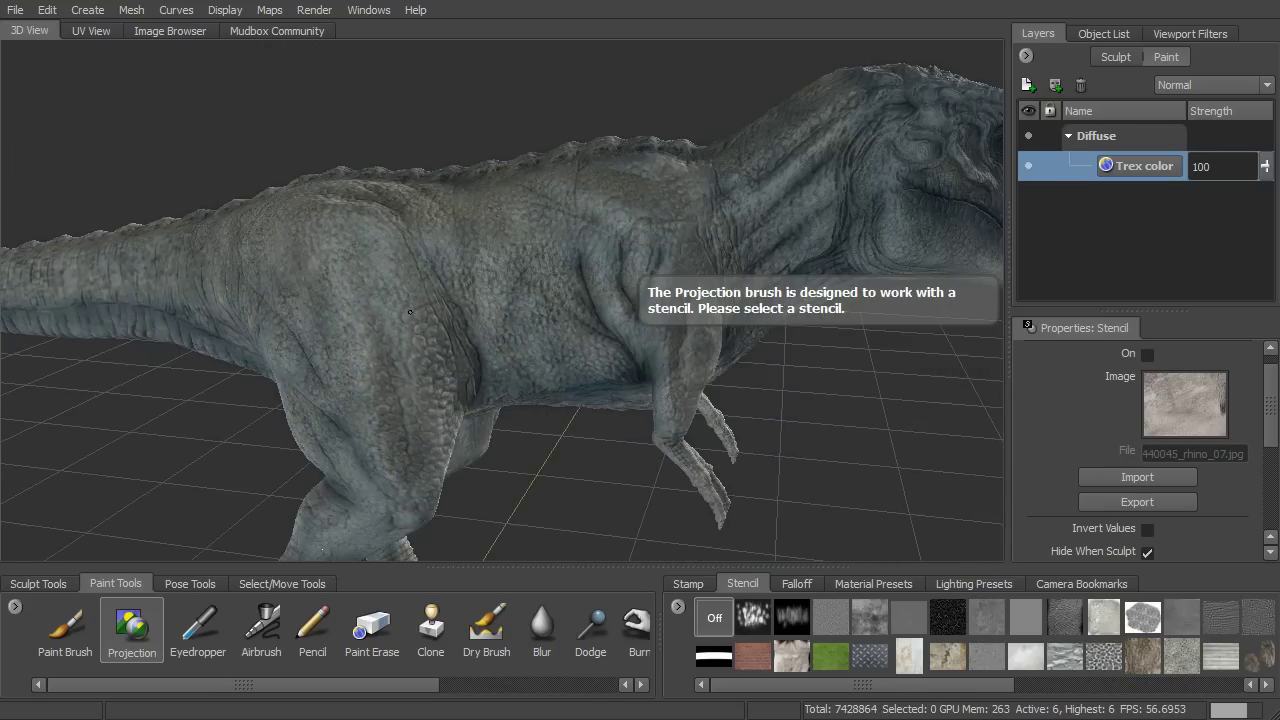
pyautogui.click(57, 655)
pyautogui.keyDown('alt'); pyautogui.moveTo(650, 372); pyautogui.dragTo(602, 354); pyautogui.keyUp('alt')
pyautogui.keyDown('alt'); pyautogui.moveTo(602, 354); pyautogui.dragTo(573, 328, button='right'); pyautogui.keyUp('alt')
pyautogui.keyDown('alt'); pyautogui.moveTo(573, 328); pyautogui.dragTo(548, 328, button='middle'); pyautogui.keyUp('alt')
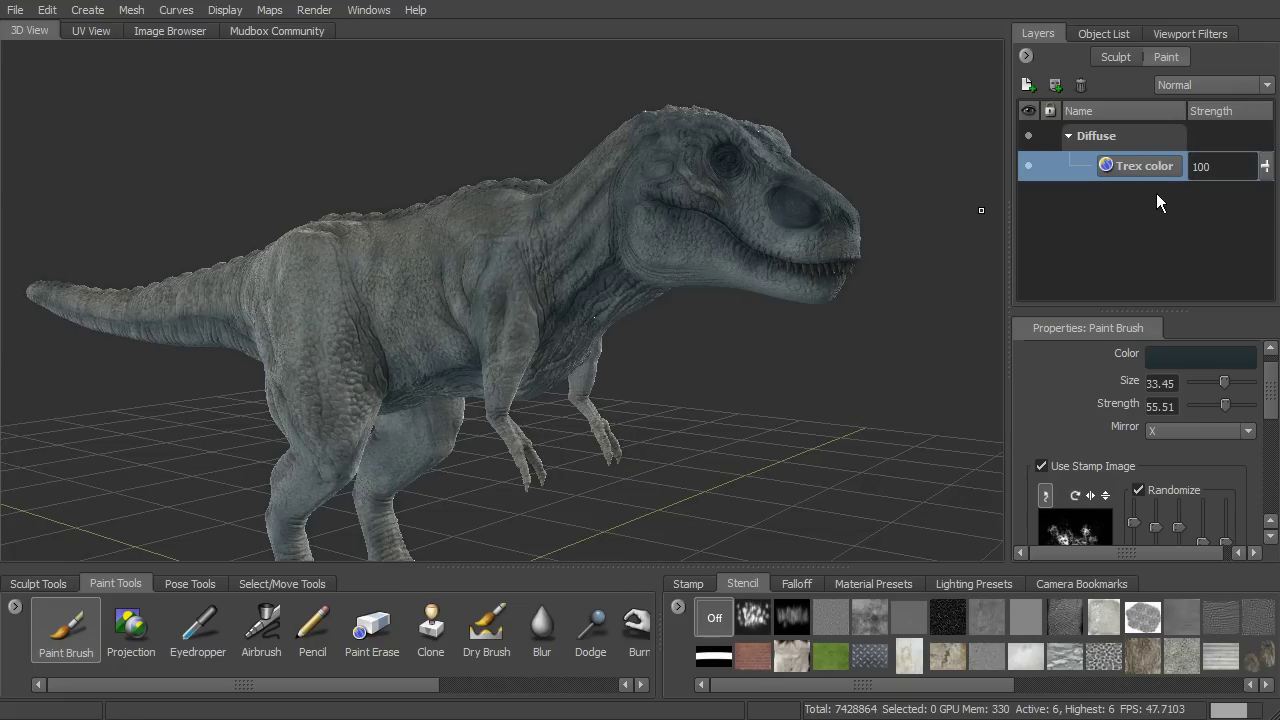
# Step: Export the Trex color paint layer as rexcolor in the 8 bit Integer, RGBA Ptex format
pyautogui.rightClick(1148, 165)
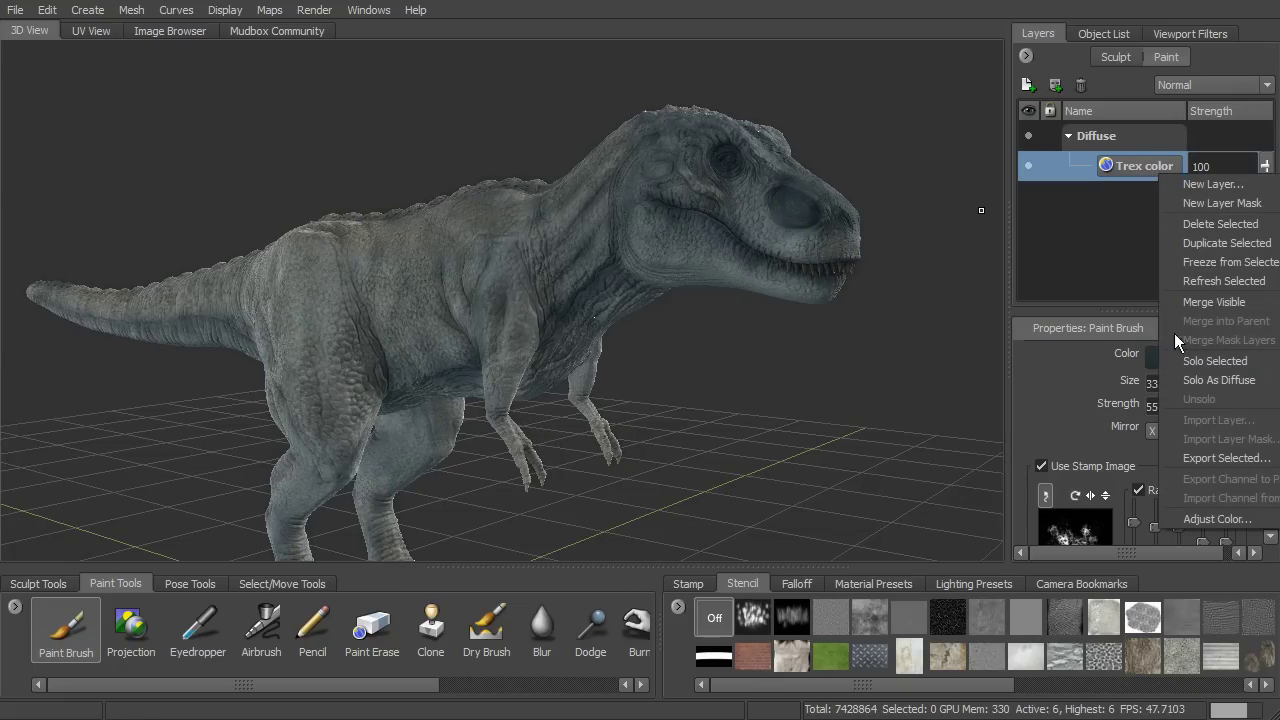
pyautogui.click(1211, 459)
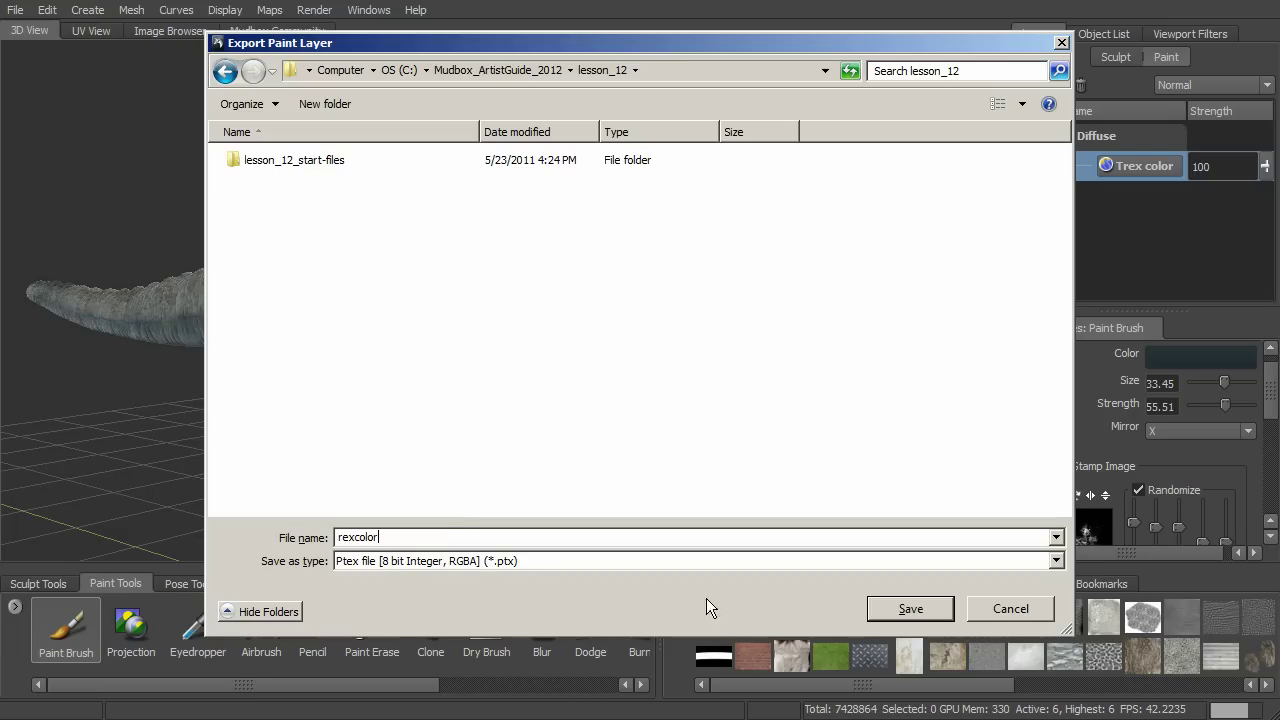
pyautogui.click(902, 608)
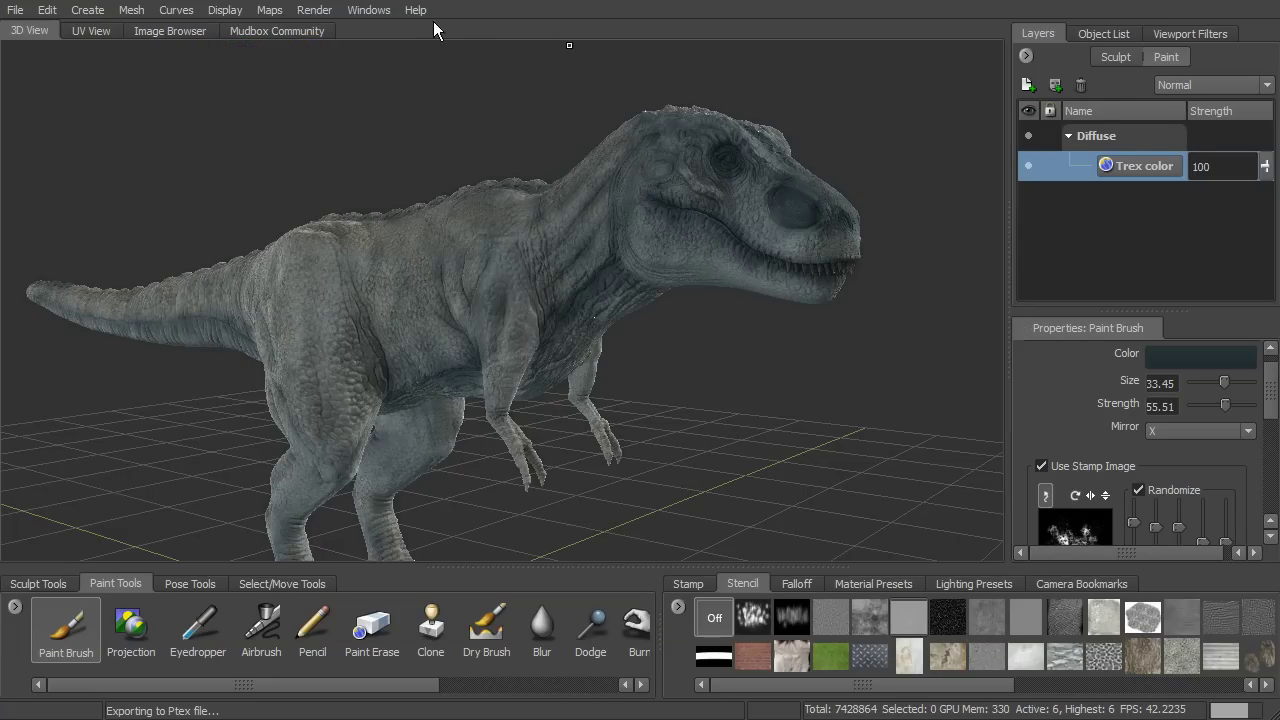
# Step: Examine the Files preferences for saving PTEX textures and mesh data, and close the preferences
pyautogui.click(416, 10)
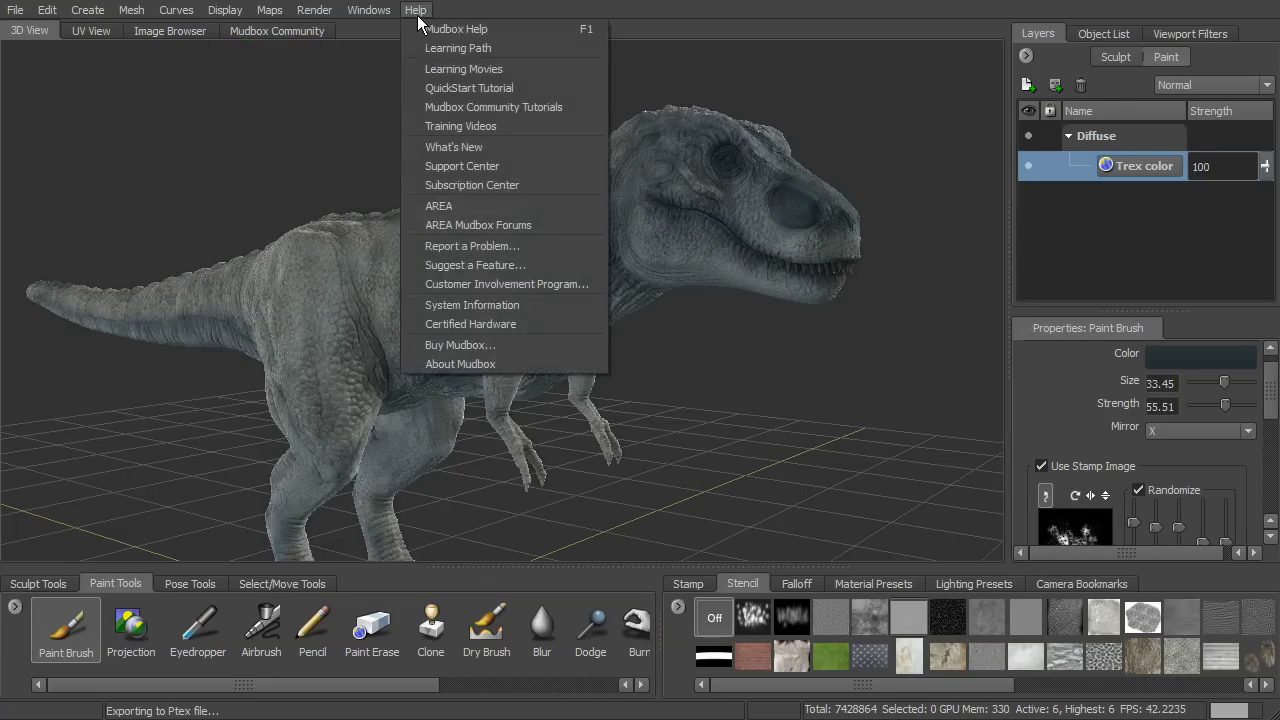
pyautogui.moveTo(385, 12)
pyautogui.click(417, 163)
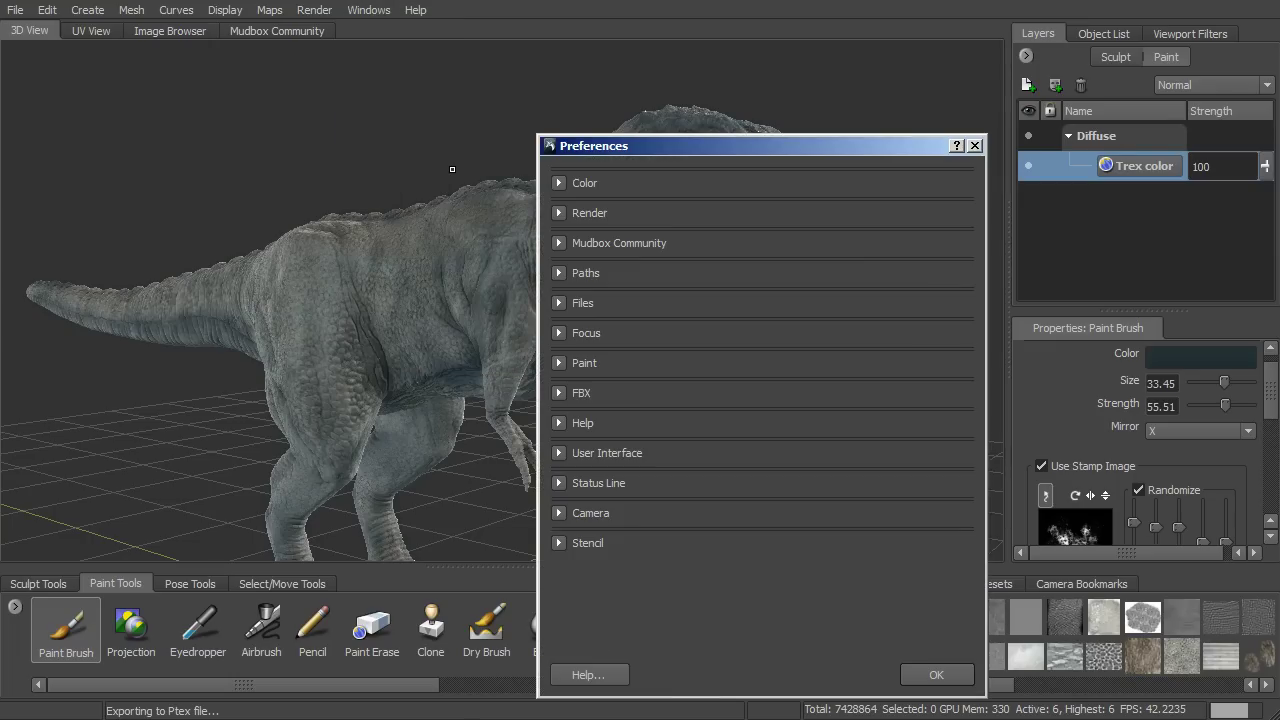
pyautogui.click(558, 302)
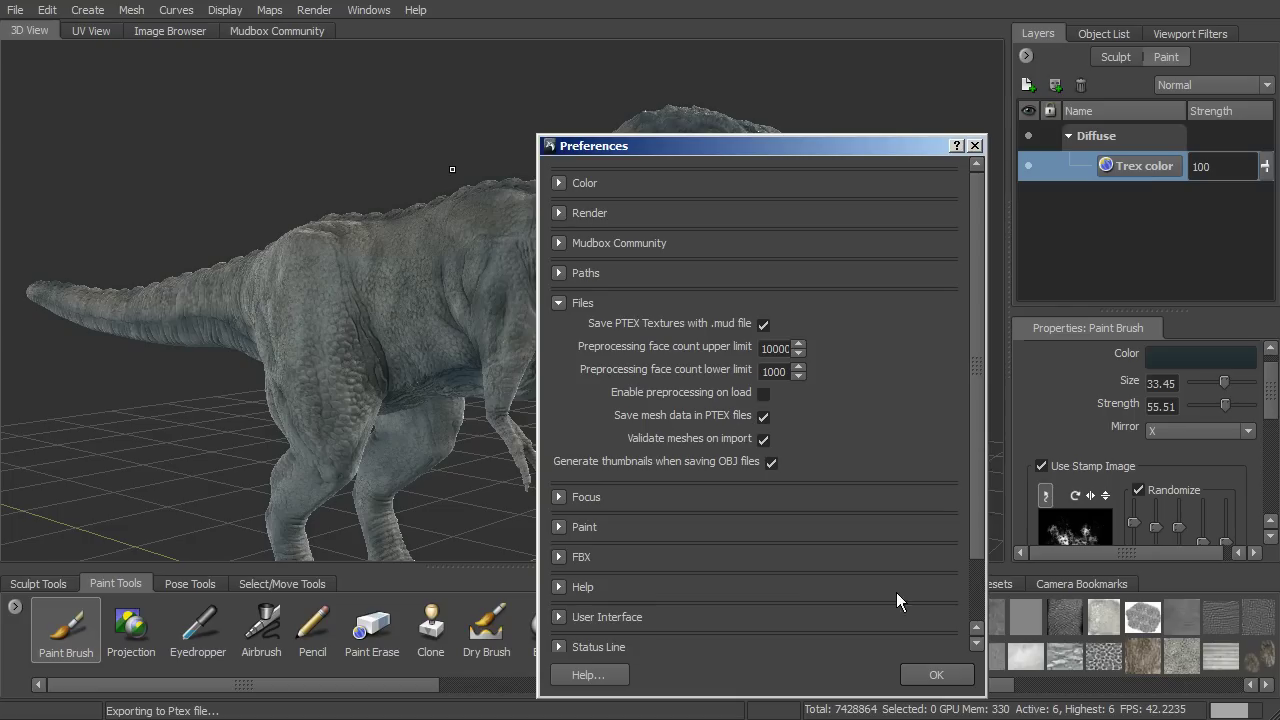
pyautogui.click(912, 675)
# Step: Frame the full T. rex and make the hidden tRex_UV mesh visible in the scene
pyautogui.press('f')
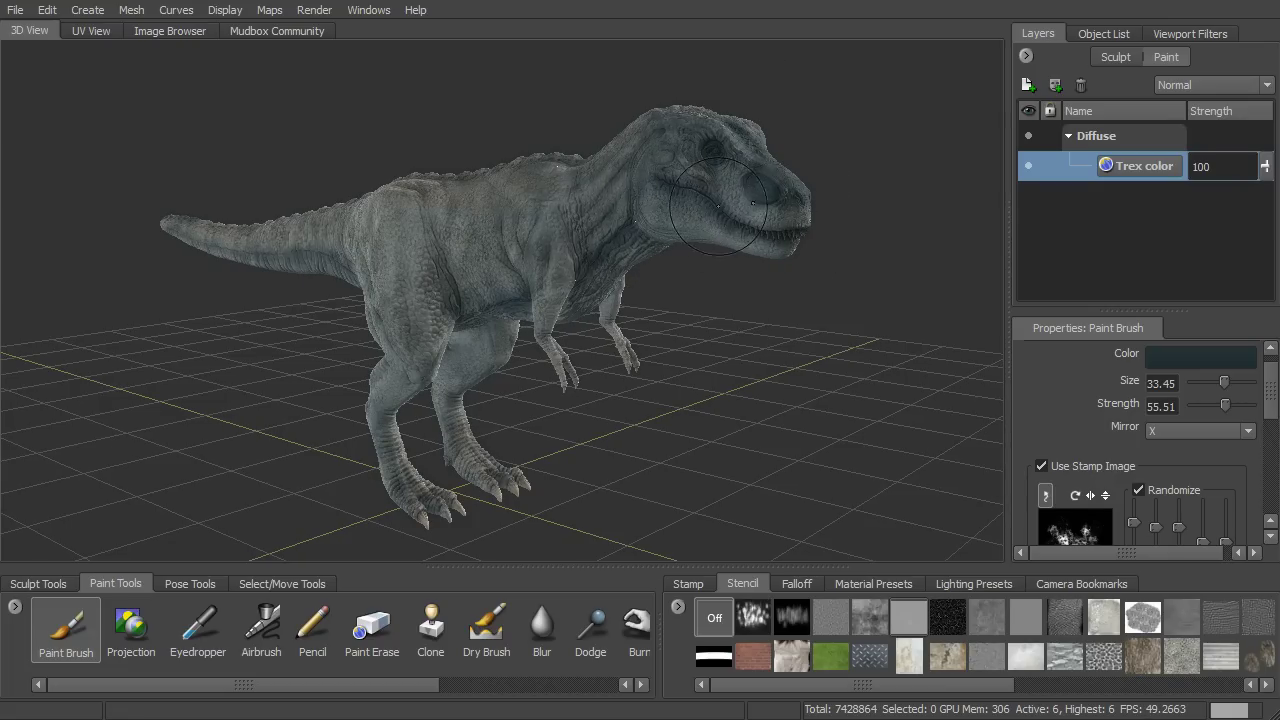
pyautogui.keyDown('alt'); pyautogui.moveTo(660, 291); pyautogui.dragTo(645, 168); pyautogui.keyUp('alt')
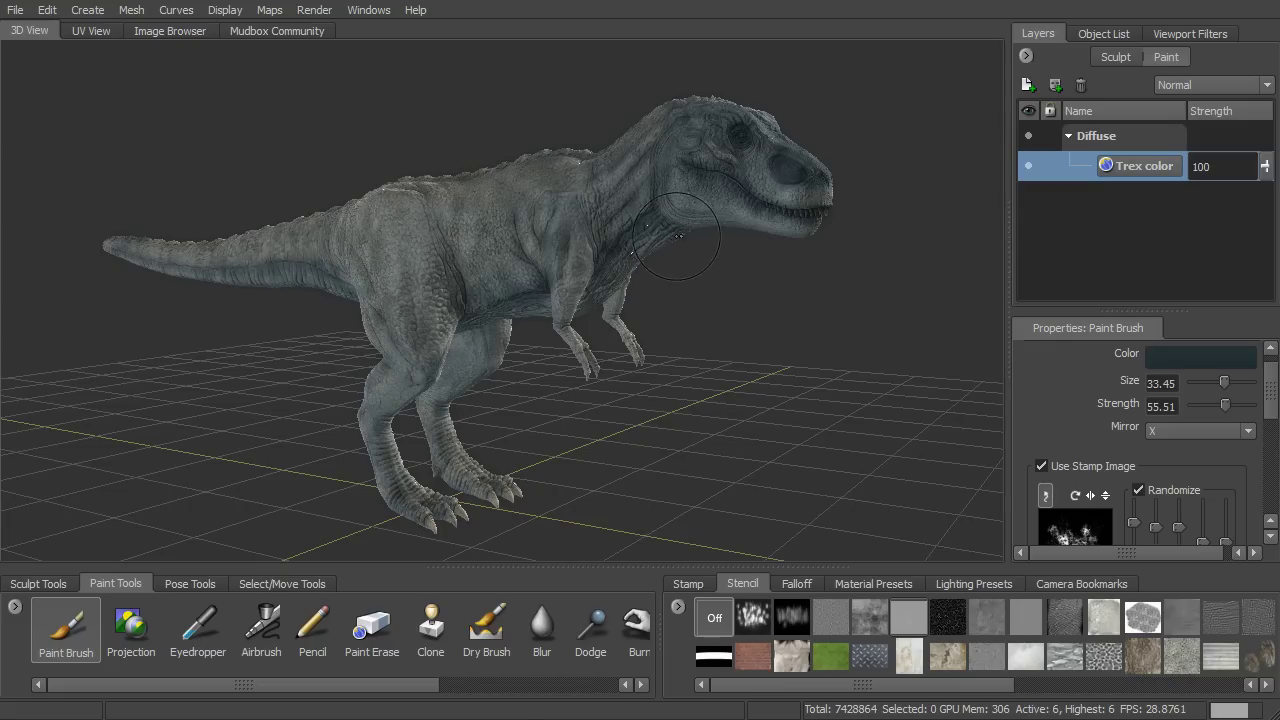
pyautogui.moveTo(686, 200)
pyautogui.keyDown('alt'); pyautogui.mouseDown()
pyautogui.moveTo(652, 254)
pyautogui.moveTo(690, 258)
pyautogui.moveTo(674, 266)
pyautogui.moveTo(632, 242)
pyautogui.mouseUp(); pyautogui.keyUp('alt')
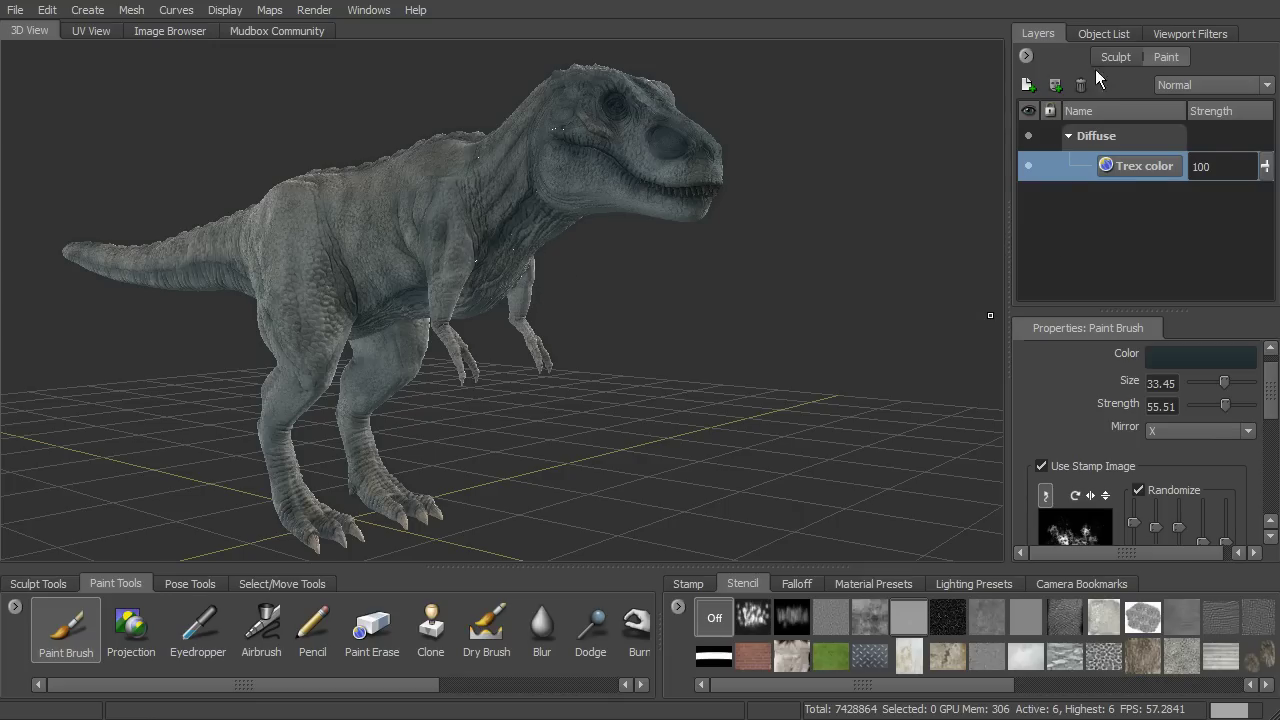
pyautogui.click(1102, 34)
pyautogui.moveTo(1268, 133); pyautogui.dragTo(1266, 229)
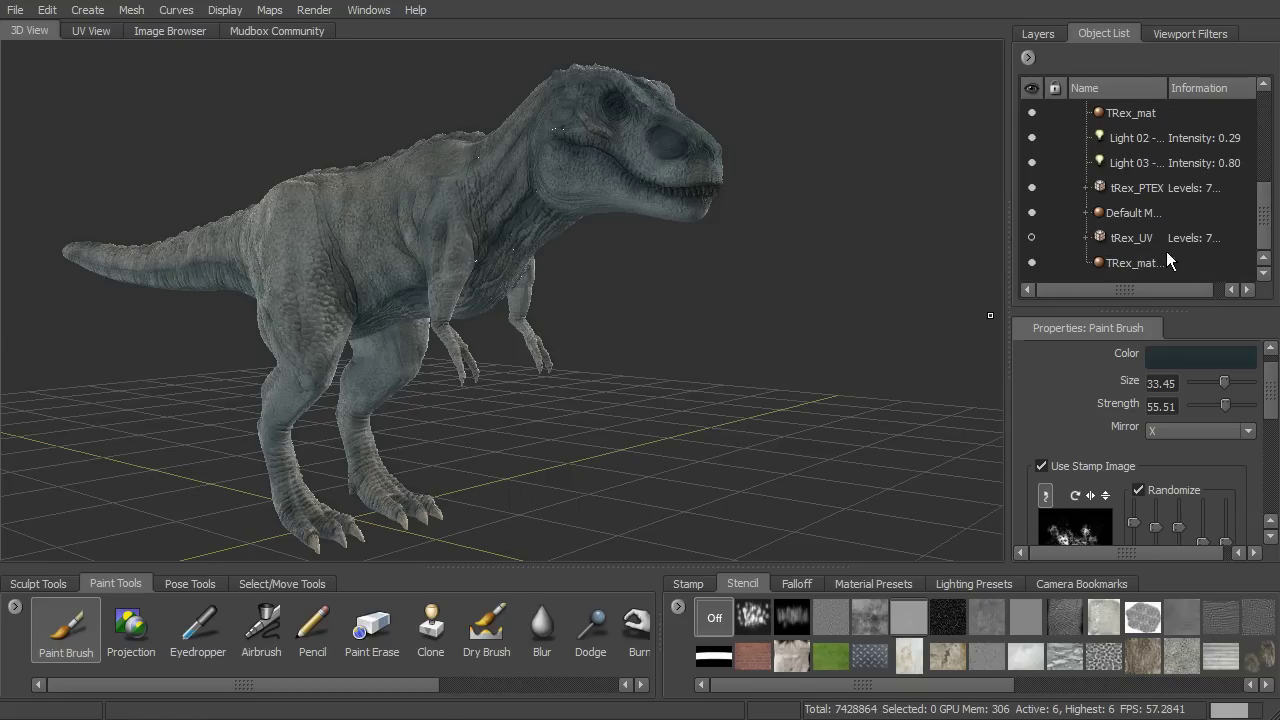
pyautogui.click(1032, 238)
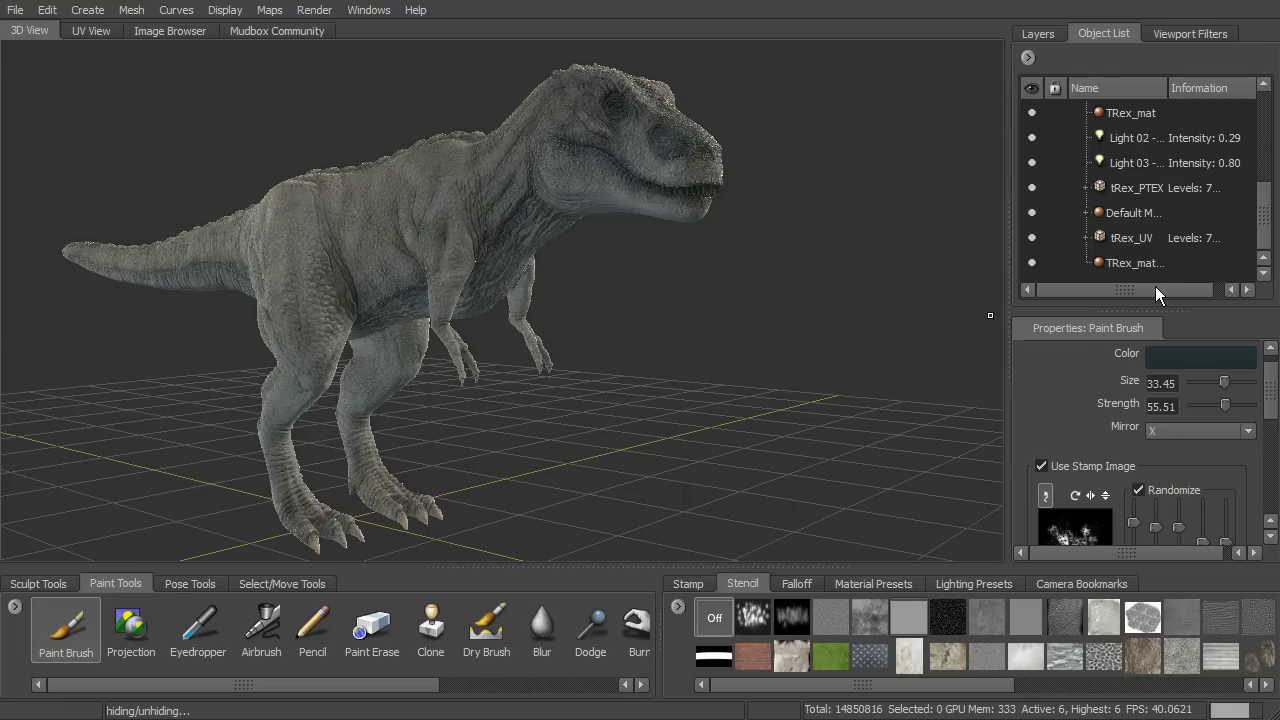
# Step: Select the tRex_UV mesh, examine its UV layout and return to the 3D view
pyautogui.click(1150, 238)
pyautogui.click(92, 31)
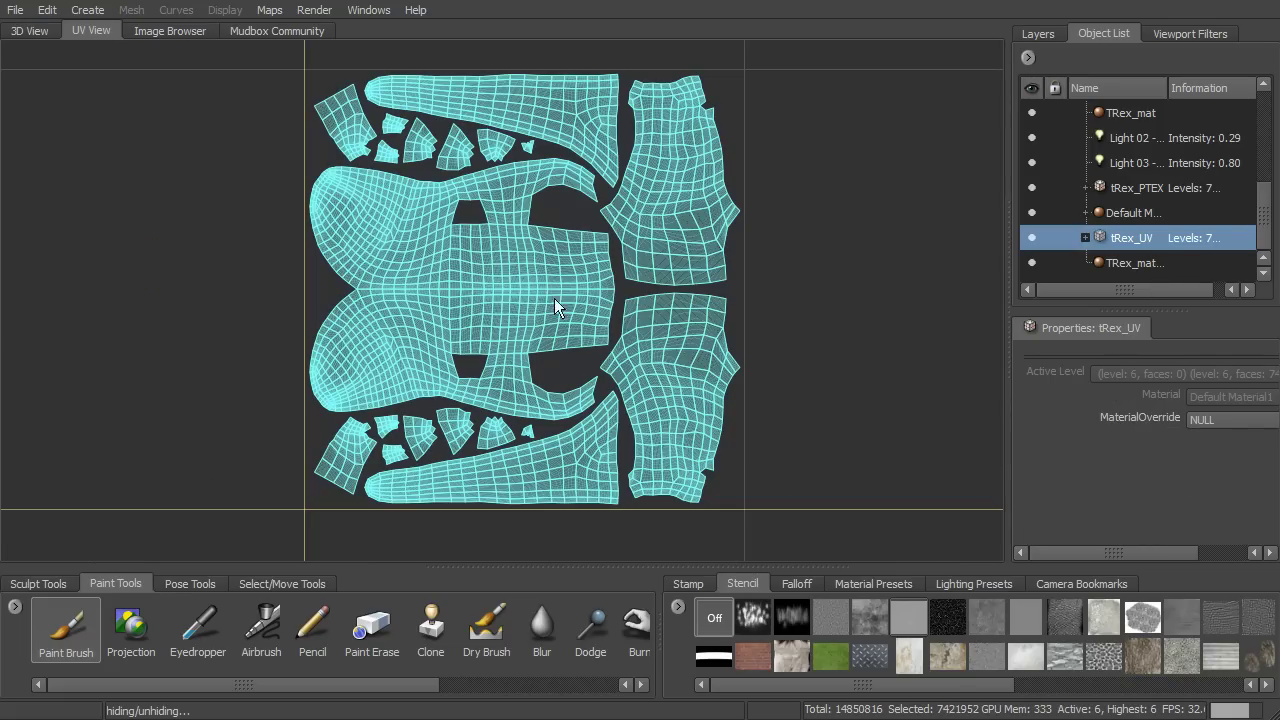
pyautogui.click(30, 33)
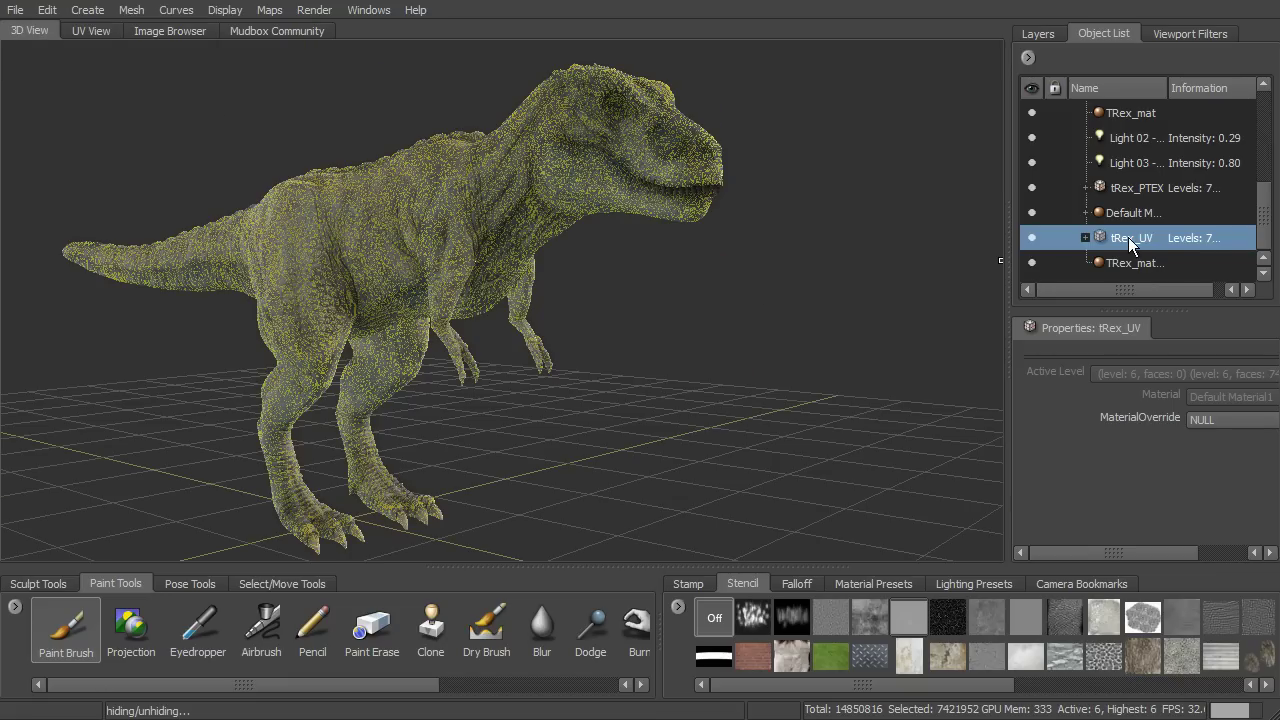
# Step: Hide tRex_PTEX to examine the deselected tRex_UV mesh on its own, and make tRex_PTEX visible again
pyautogui.click(1038, 192)
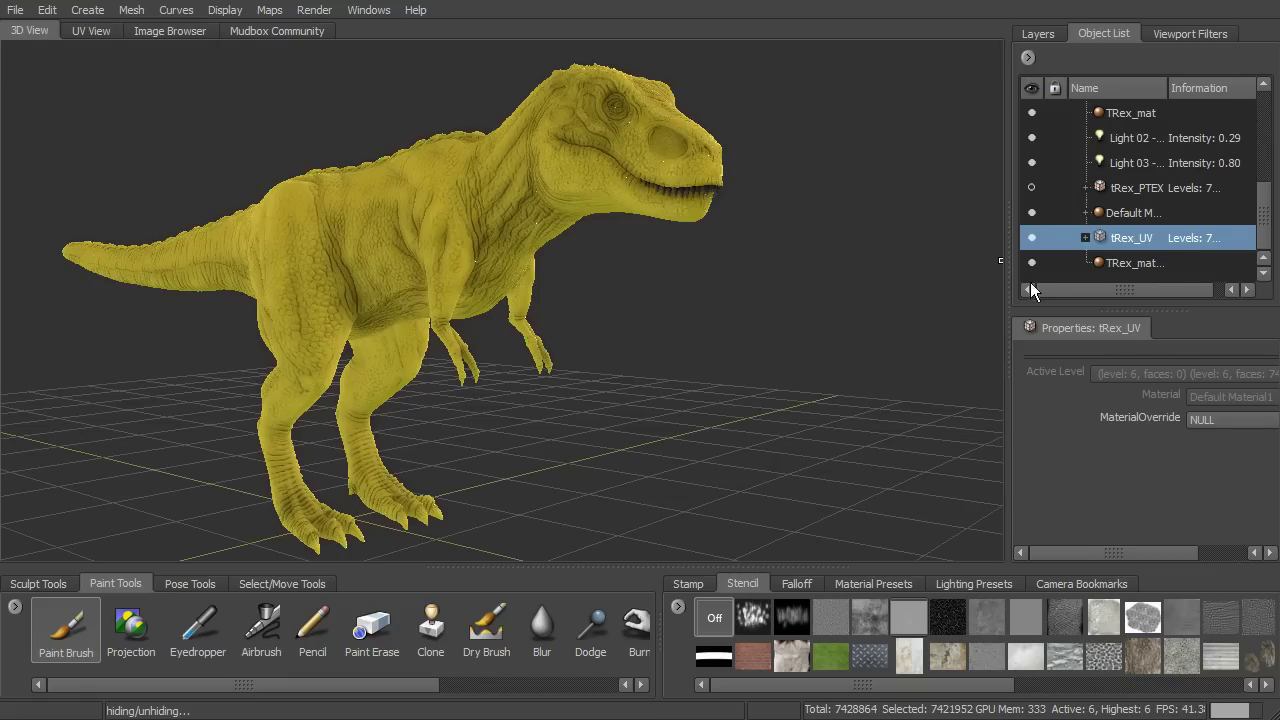
pyautogui.click(923, 295)
pyautogui.click(733, 420)
pyautogui.moveTo(446, 264); pyautogui.dragTo(366, 266, button='right')
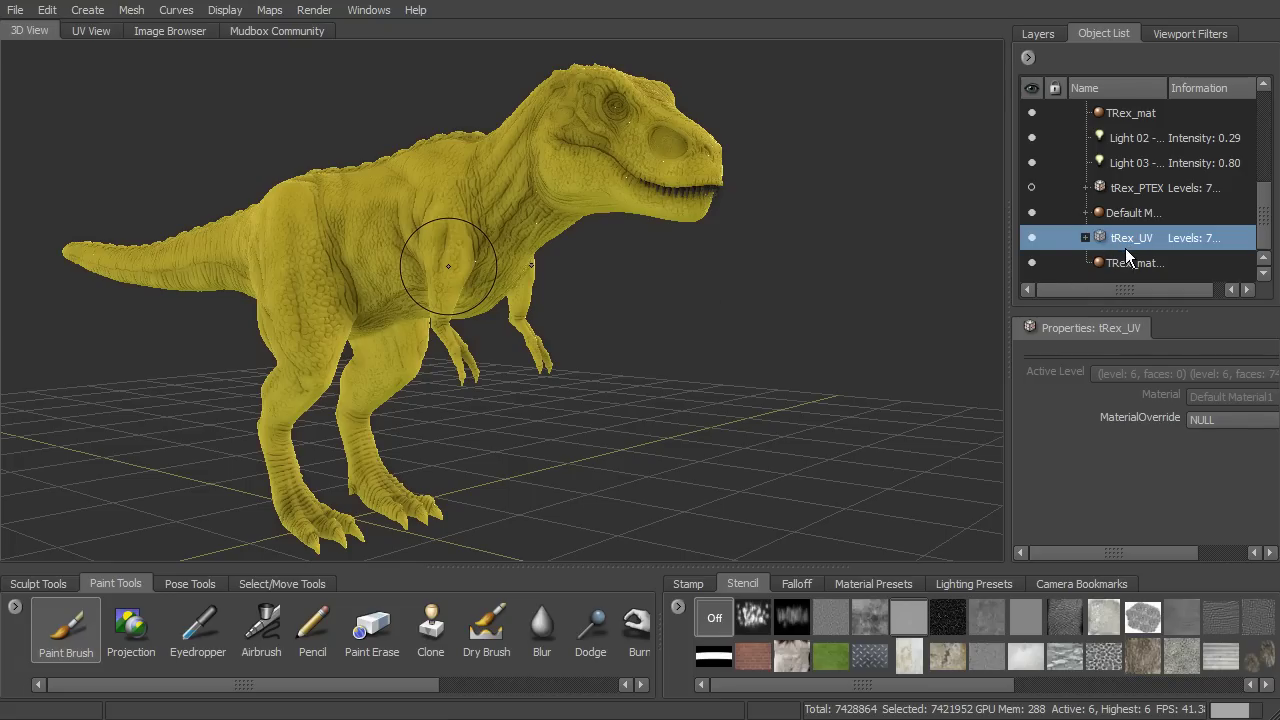
pyautogui.keyDown('alt'); pyautogui.moveTo(605, 309); pyautogui.dragTo(995, 300); pyautogui.keyUp('alt')
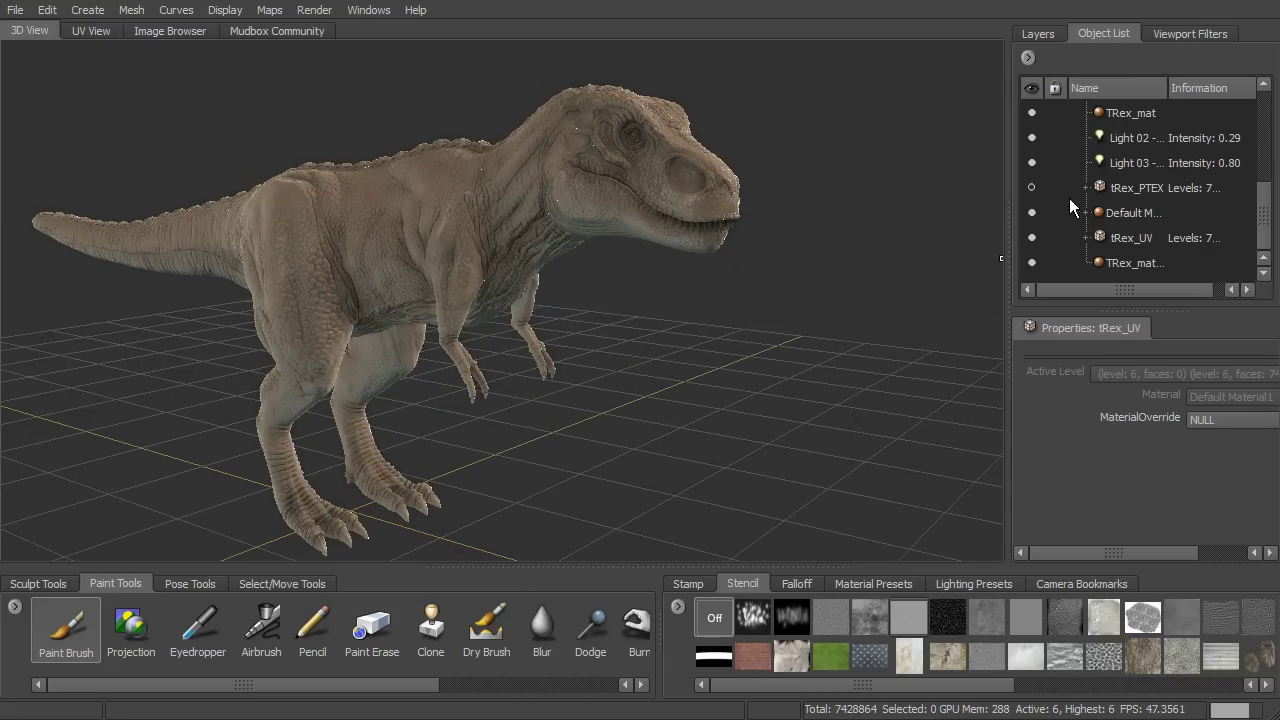
pyautogui.click(1031, 187)
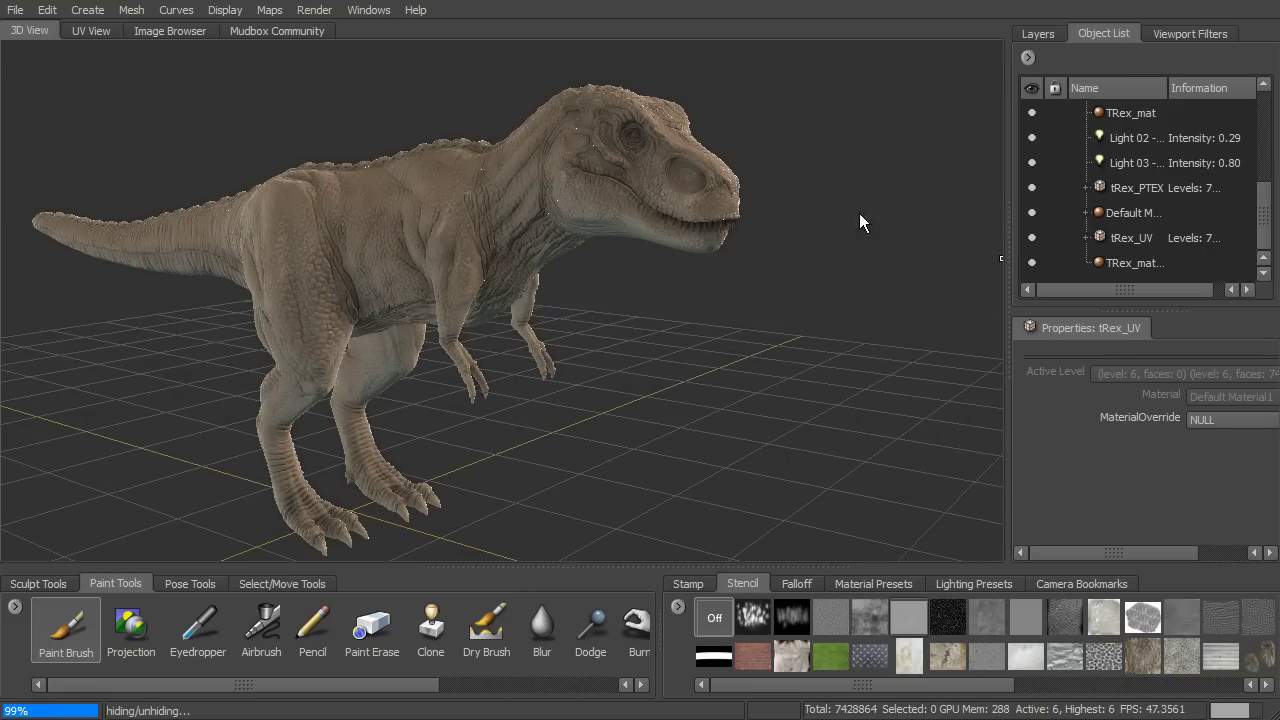
# Step: Create a new texture map extraction operation set to Transfer Paint Layers and reposition its dialog to expose the settings
pyautogui.click(367, 12)
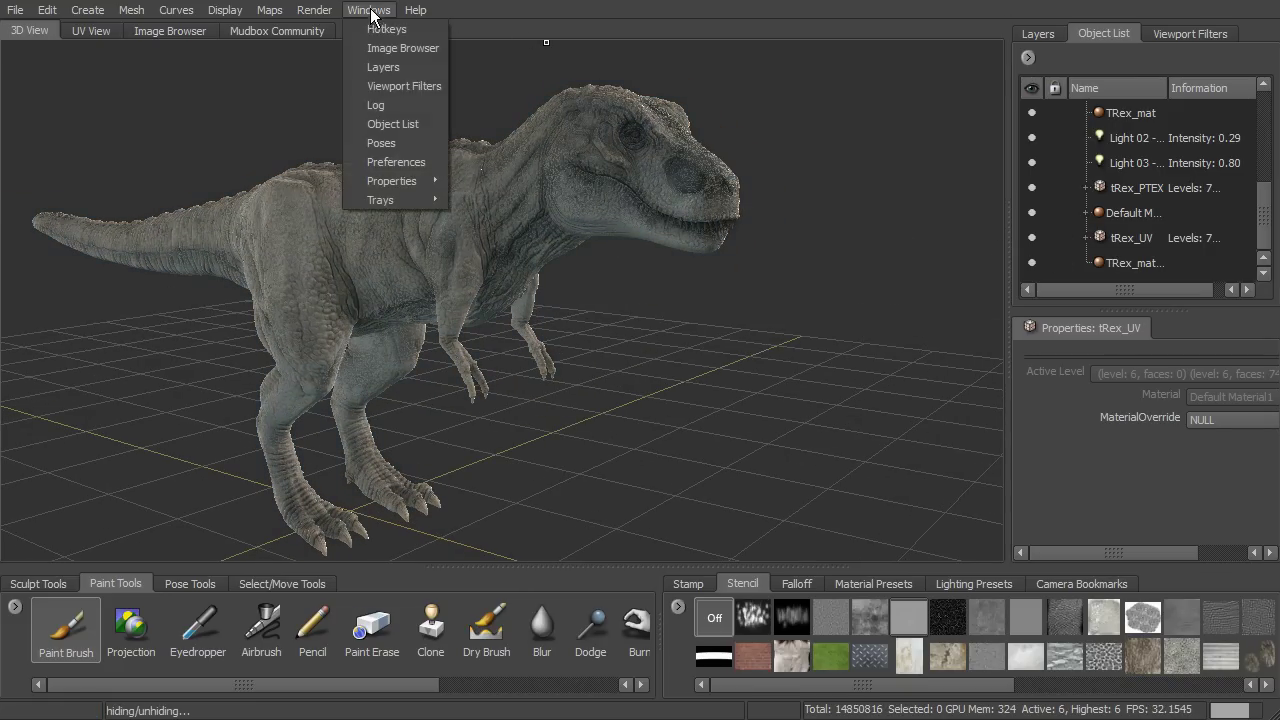
pyautogui.moveTo(291, 33)
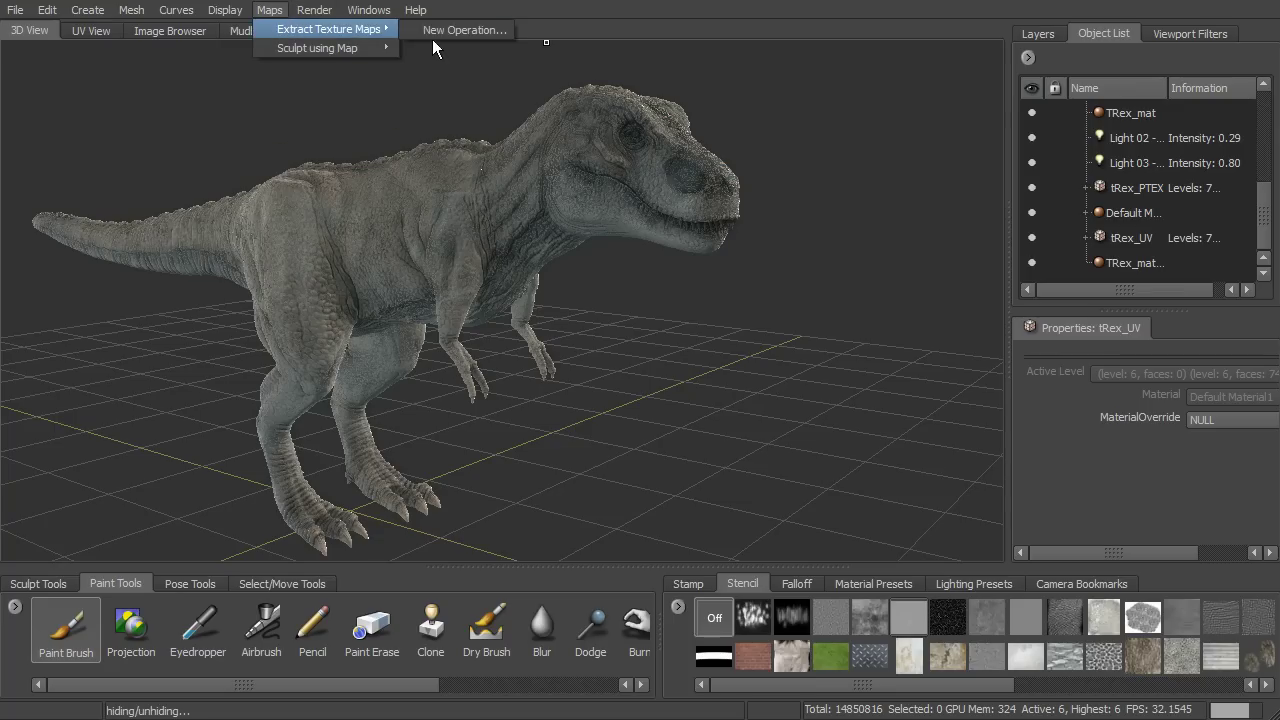
pyautogui.click(465, 31)
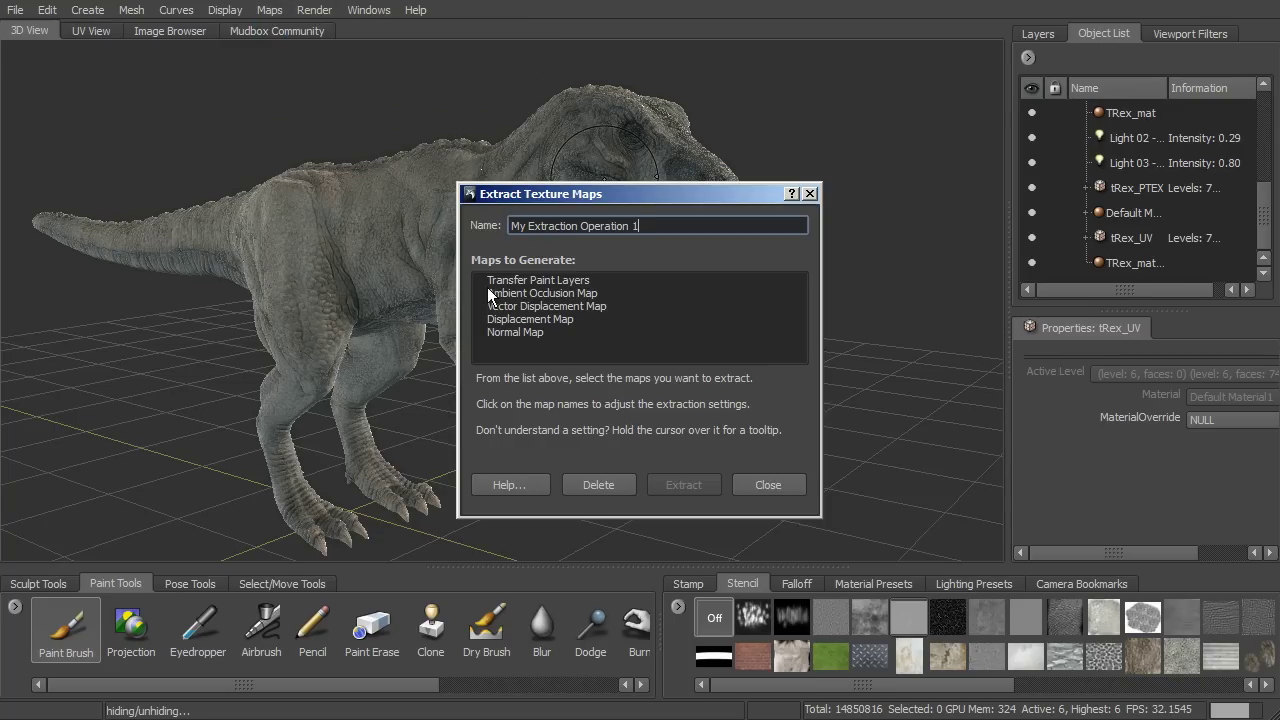
pyautogui.click(547, 279)
pyautogui.moveTo(672, 2); pyautogui.dragTo(687, 30)
pyautogui.click(984, 136)
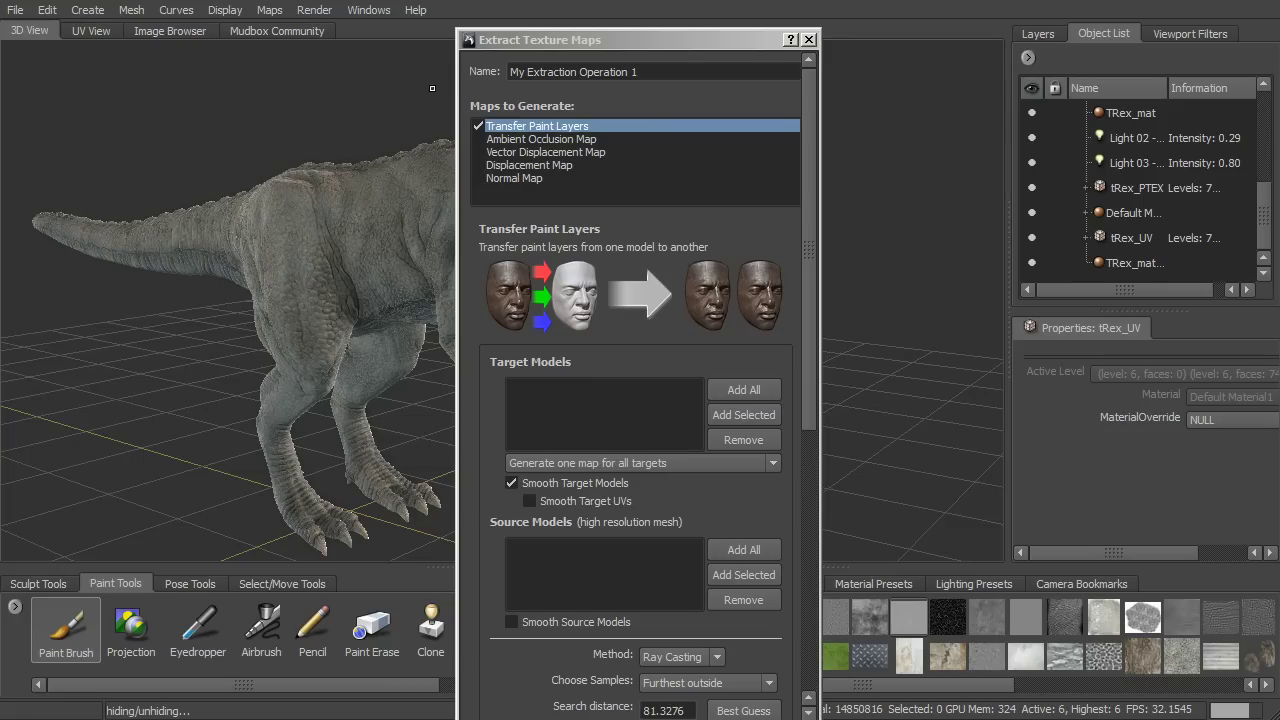
pyautogui.moveTo(595, 44); pyautogui.dragTo(620, 18)
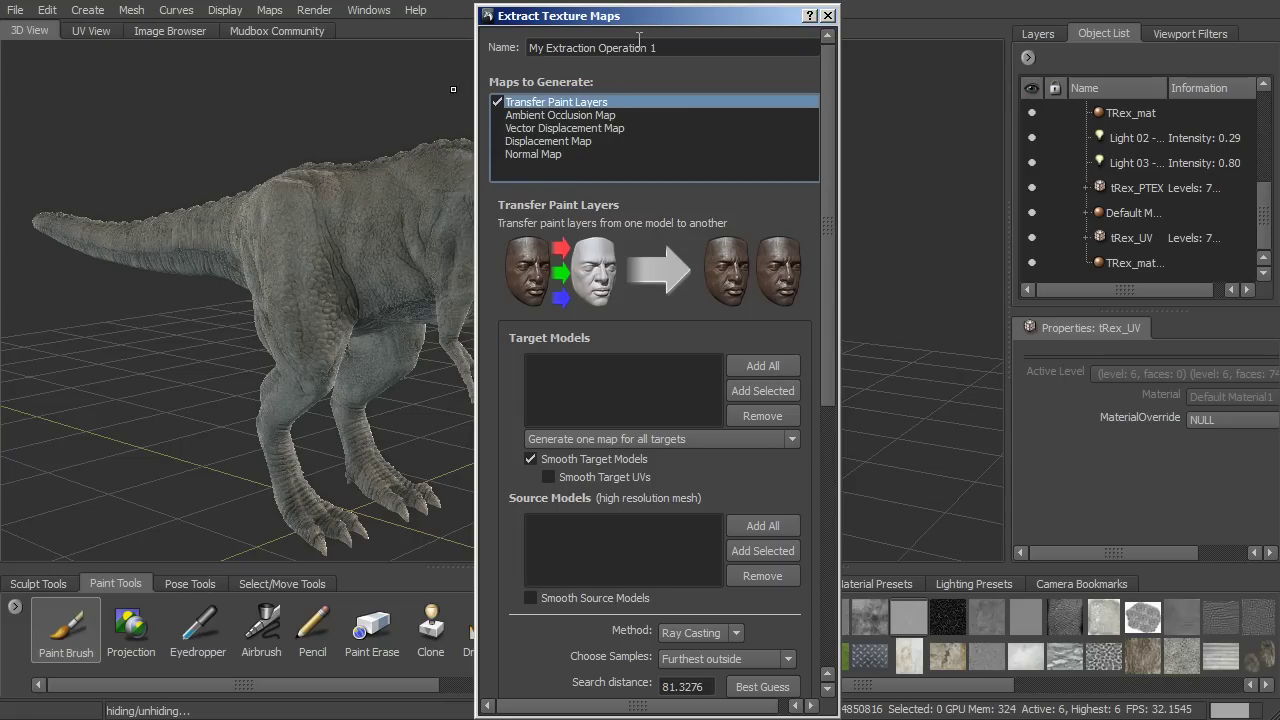
pyautogui.moveTo(641, 16); pyautogui.dragTo(701, 3)
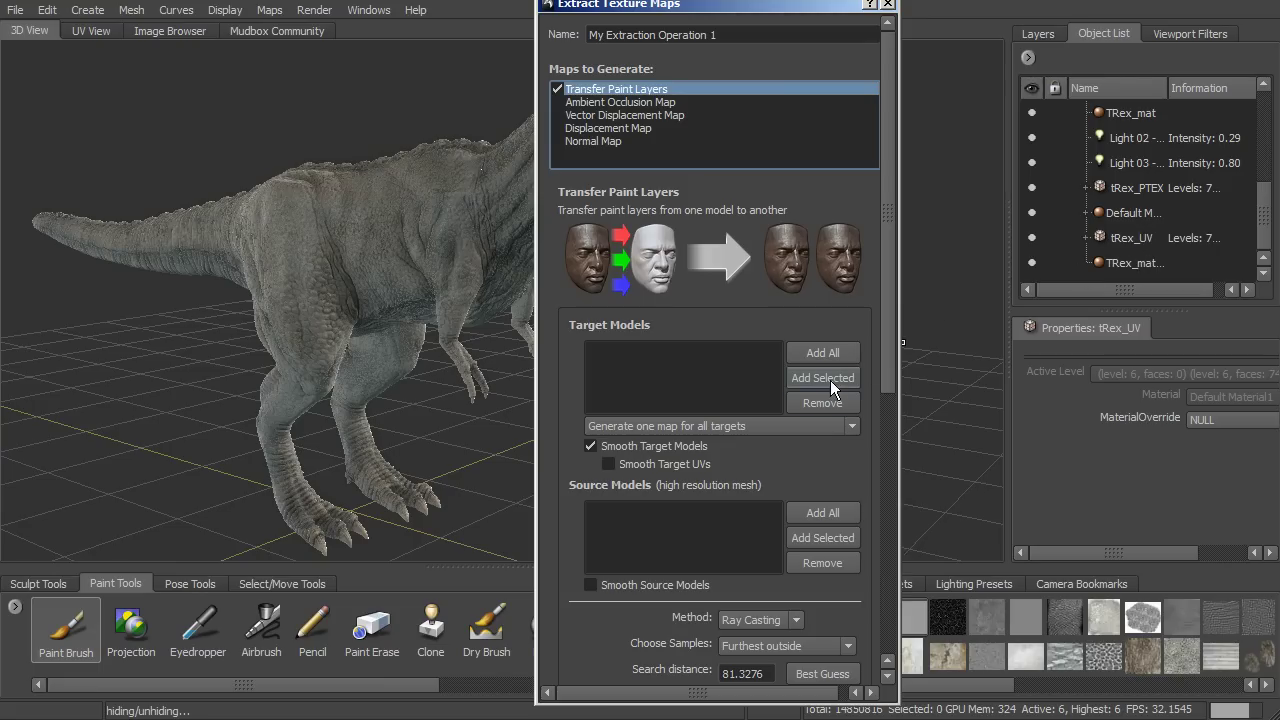
# Step: Set tRex_UV as the only target model by adding all models and removing tRex_PTEX and teeth_mesh
pyautogui.click(833, 354)
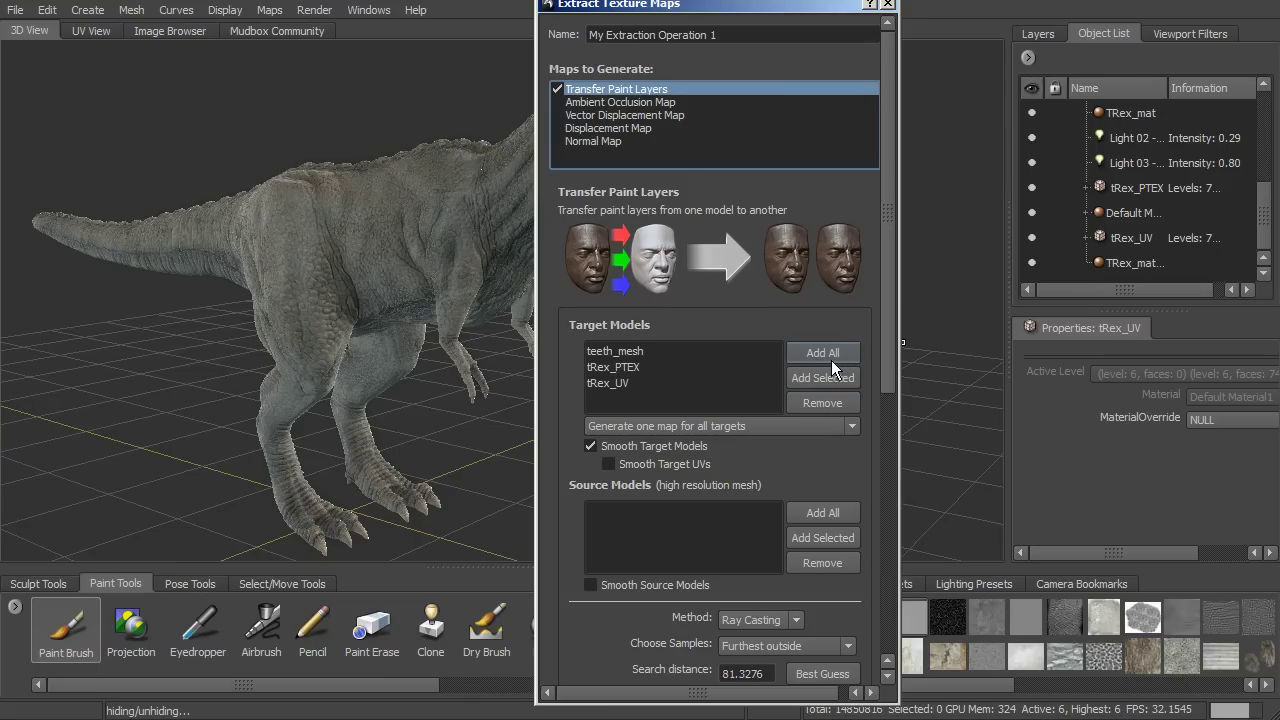
pyautogui.click(631, 368)
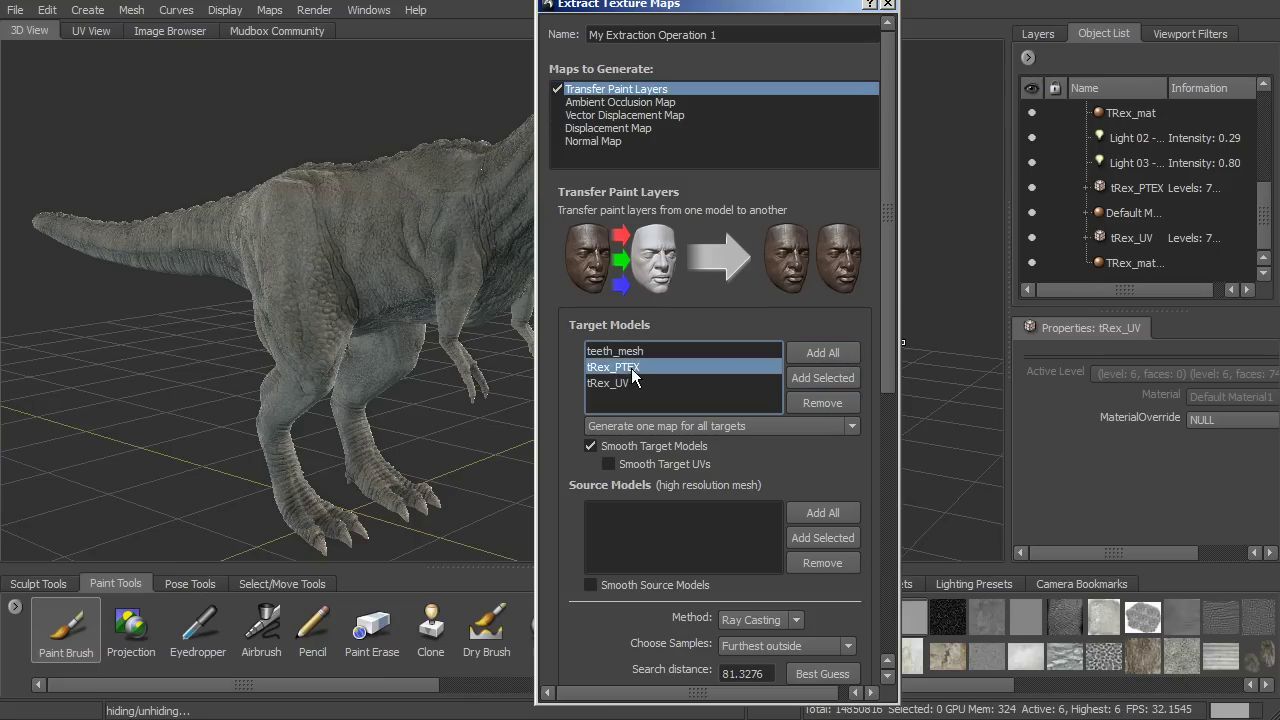
pyautogui.click(812, 396)
pyautogui.click(812, 398)
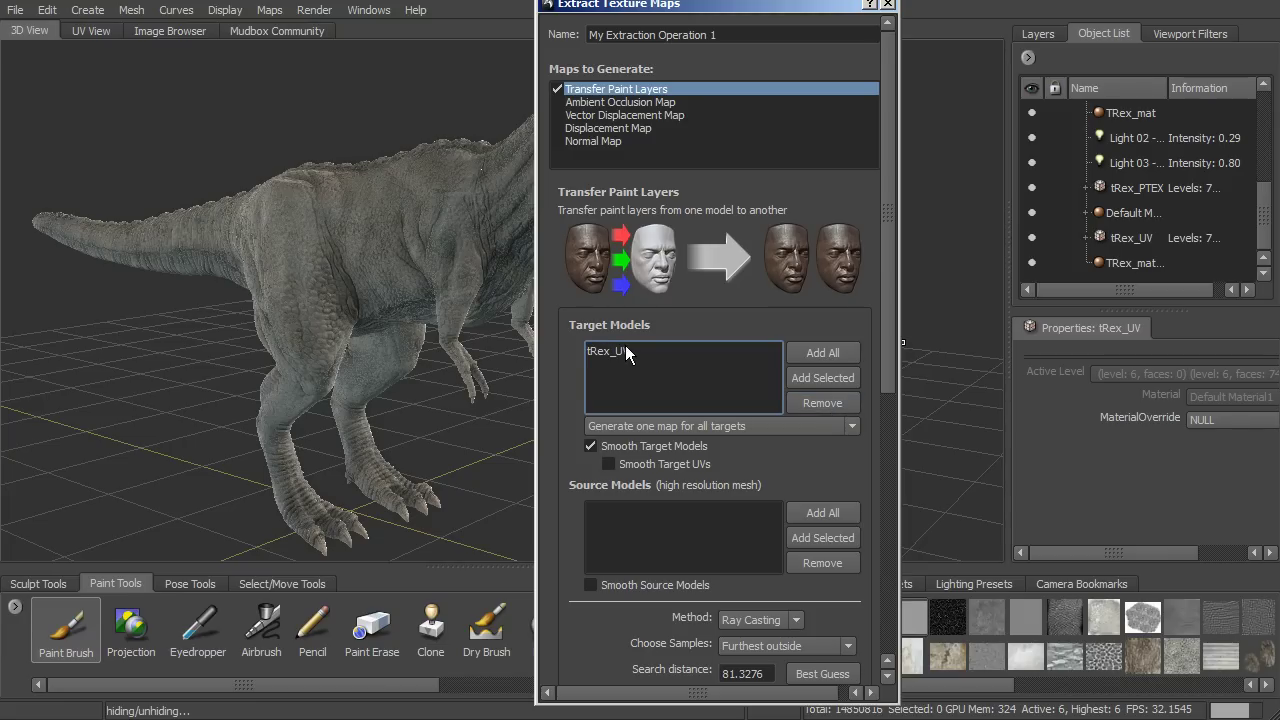
# Step: Set tRex_PTEX as the only source model by adding all models and removing teeth_mesh and tRex_UV
pyautogui.scroll(-5, 888, 313)
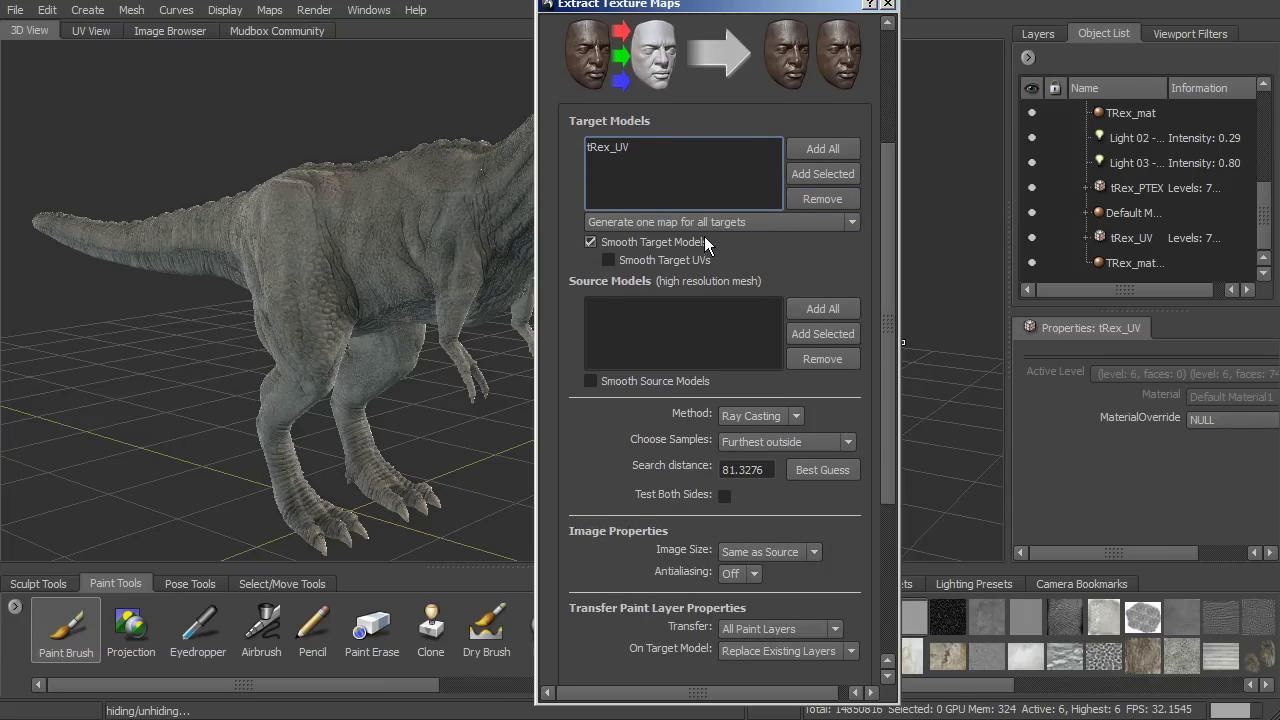
pyautogui.click(818, 310)
pyautogui.click(640, 310)
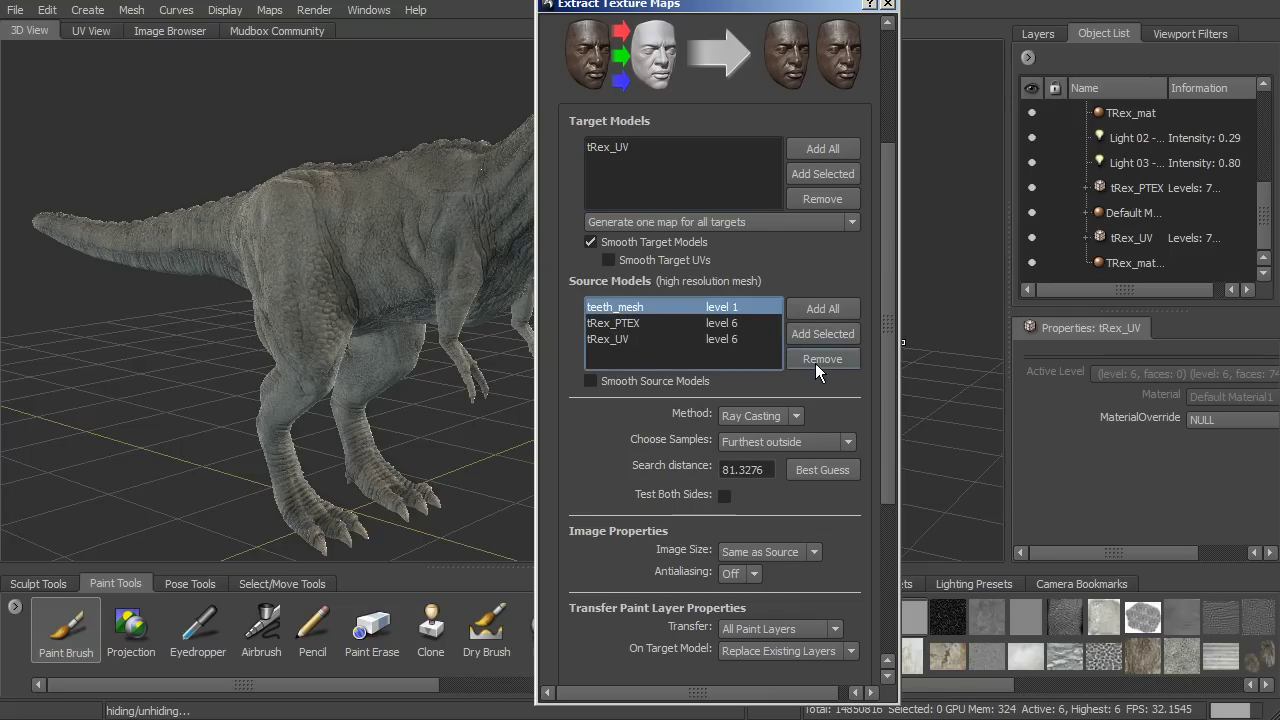
pyautogui.click(821, 360)
pyautogui.click(639, 323)
pyautogui.click(810, 357)
# Step: Keep Ray Casting as the transfer method and set the search distance to the best guess
pyautogui.moveTo(887, 299); pyautogui.dragTo(887, 347)
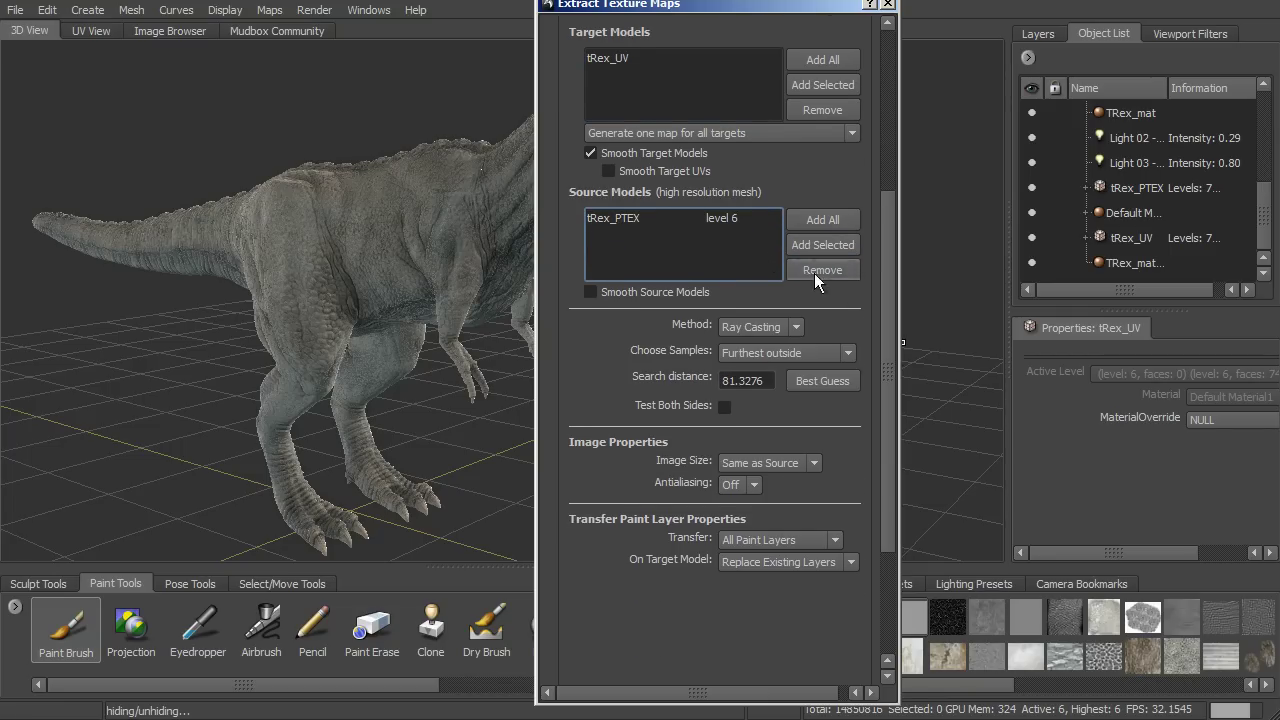
pyautogui.moveTo(787, 6); pyautogui.dragTo(758, 0)
pyautogui.click(766, 320)
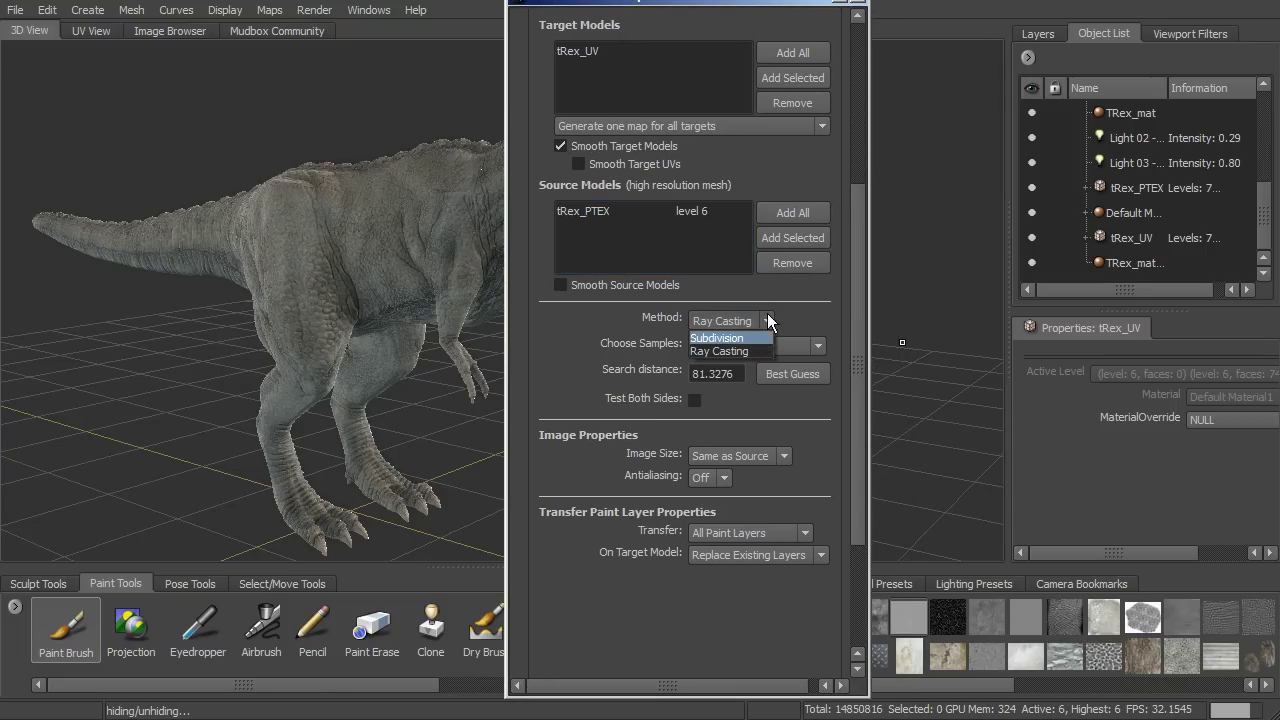
pyautogui.click(763, 351)
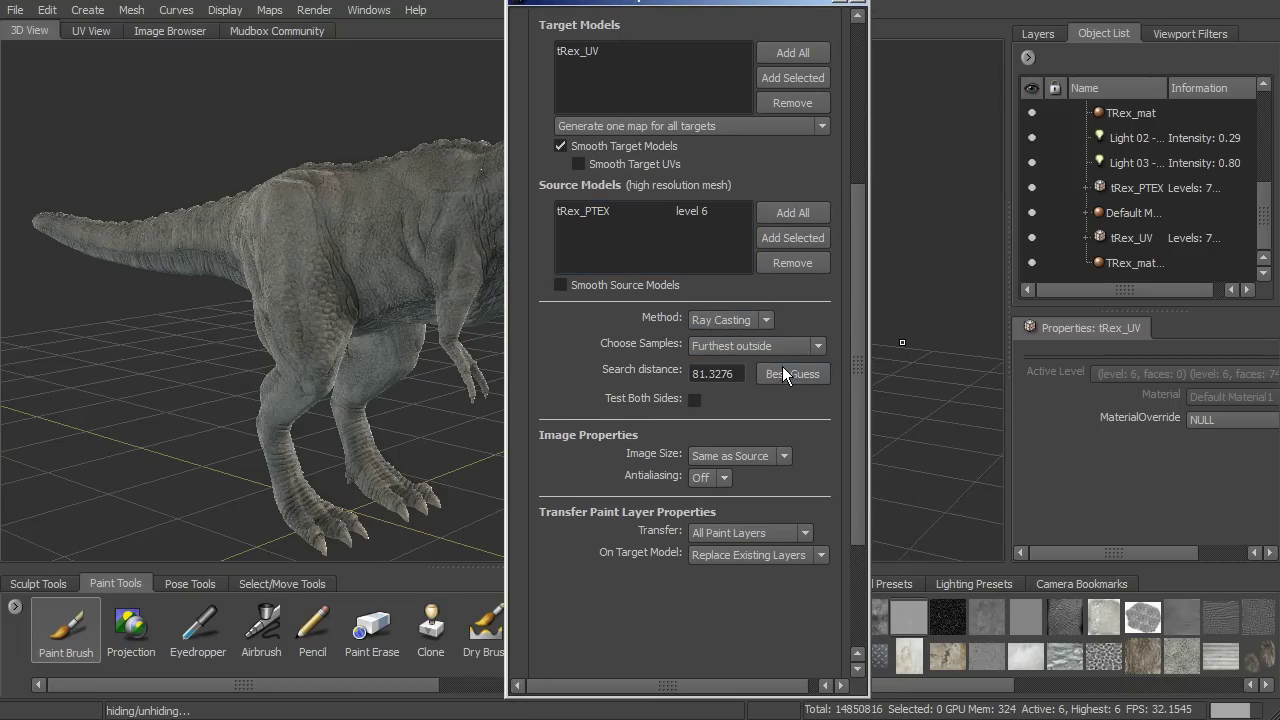
pyautogui.click(798, 375)
pyautogui.scroll(-2, 850, 262)
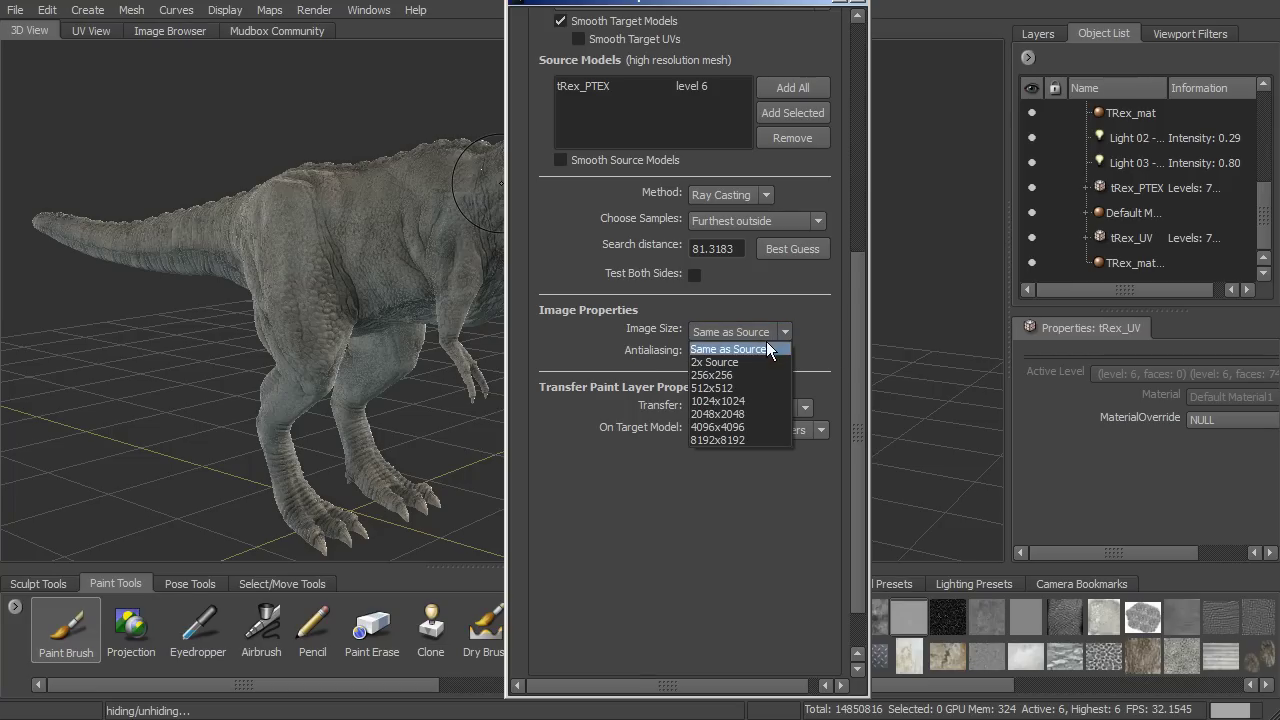
# Step: Set the output image size to 2048x2048 and keep All Paint Layers as the content to transfer
pyautogui.click(755, 415)
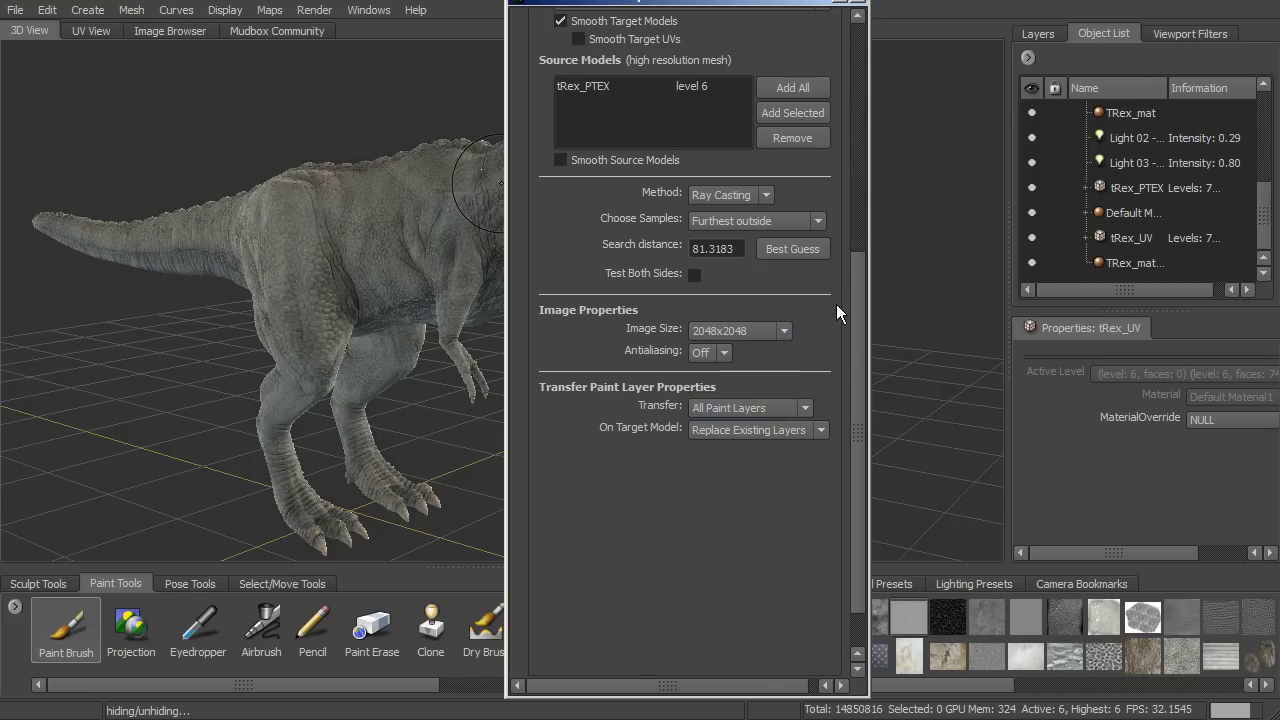
pyautogui.scroll(-2, 854, 301)
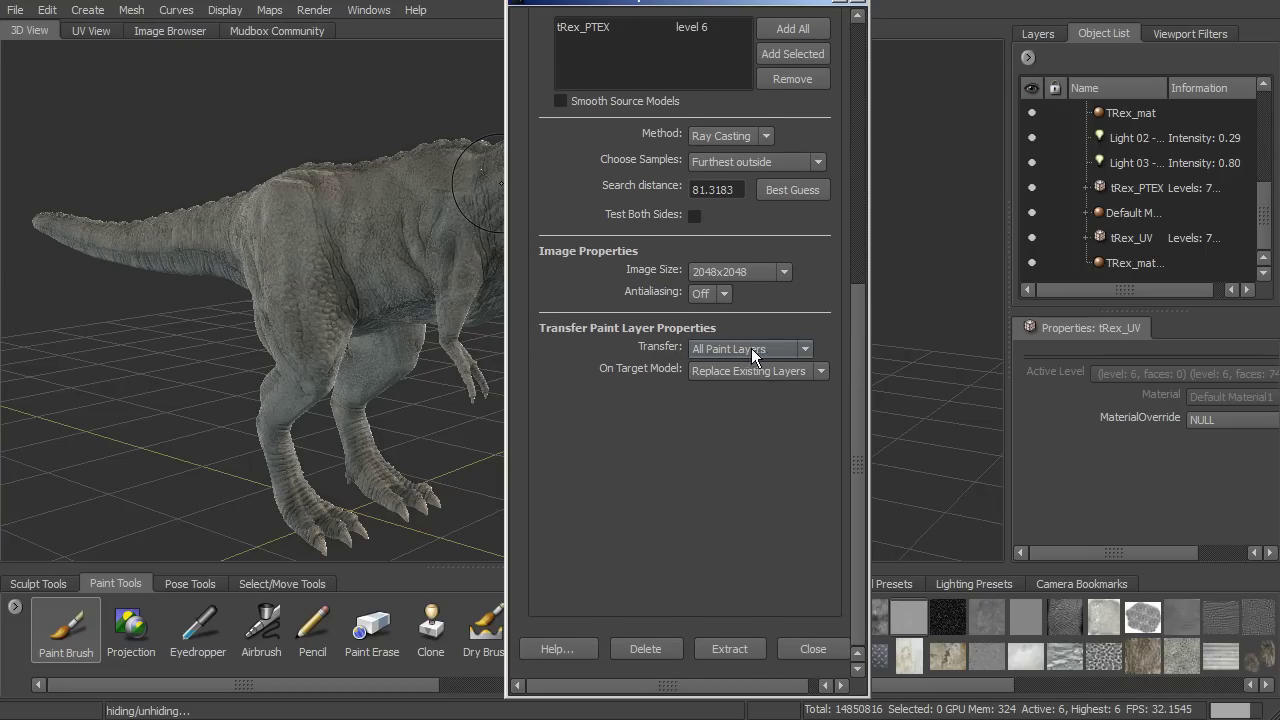
pyautogui.click(759, 350)
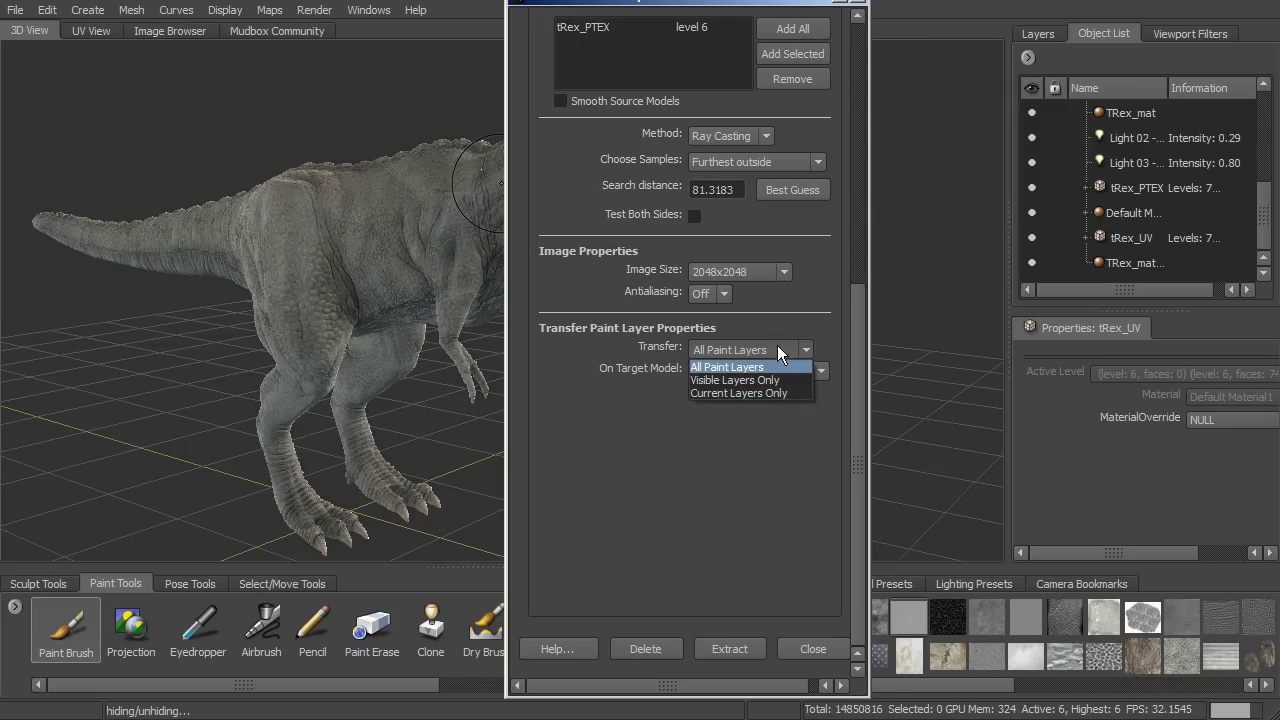
pyautogui.click(765, 368)
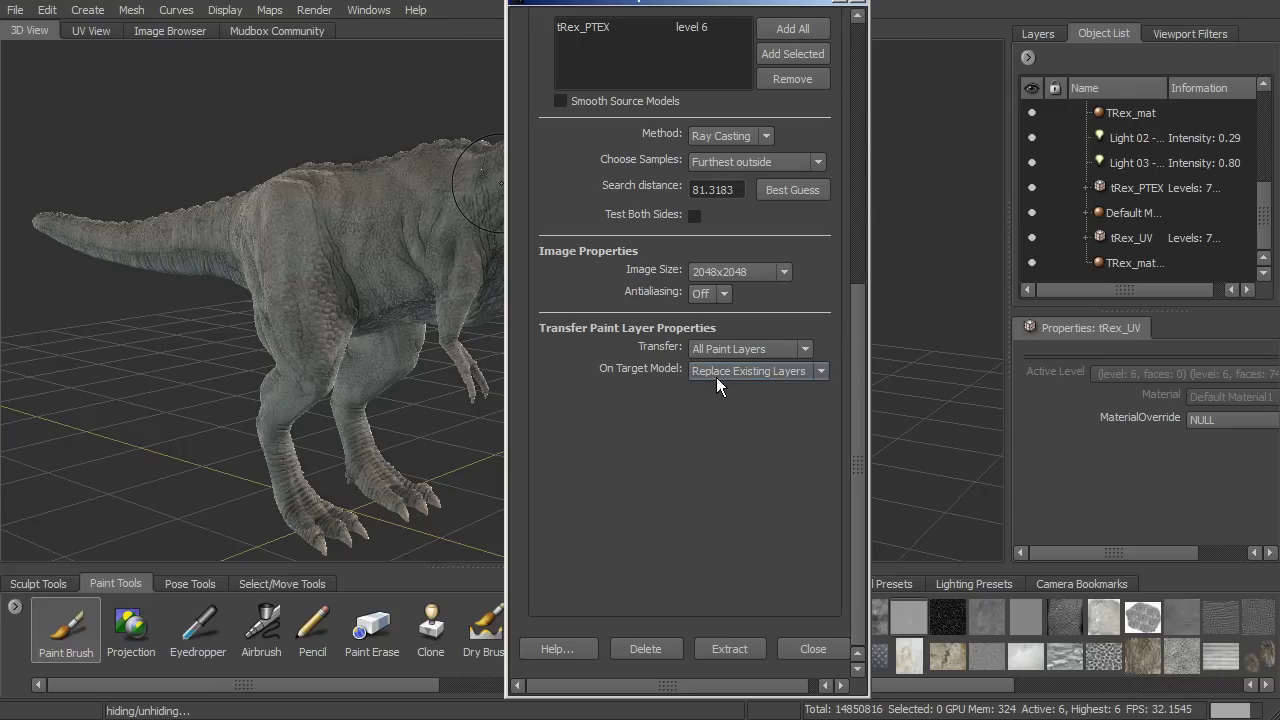
# Step: Set the transfer to Add to Existing Layers on the target model and run the extraction
pyautogui.click(780, 372)
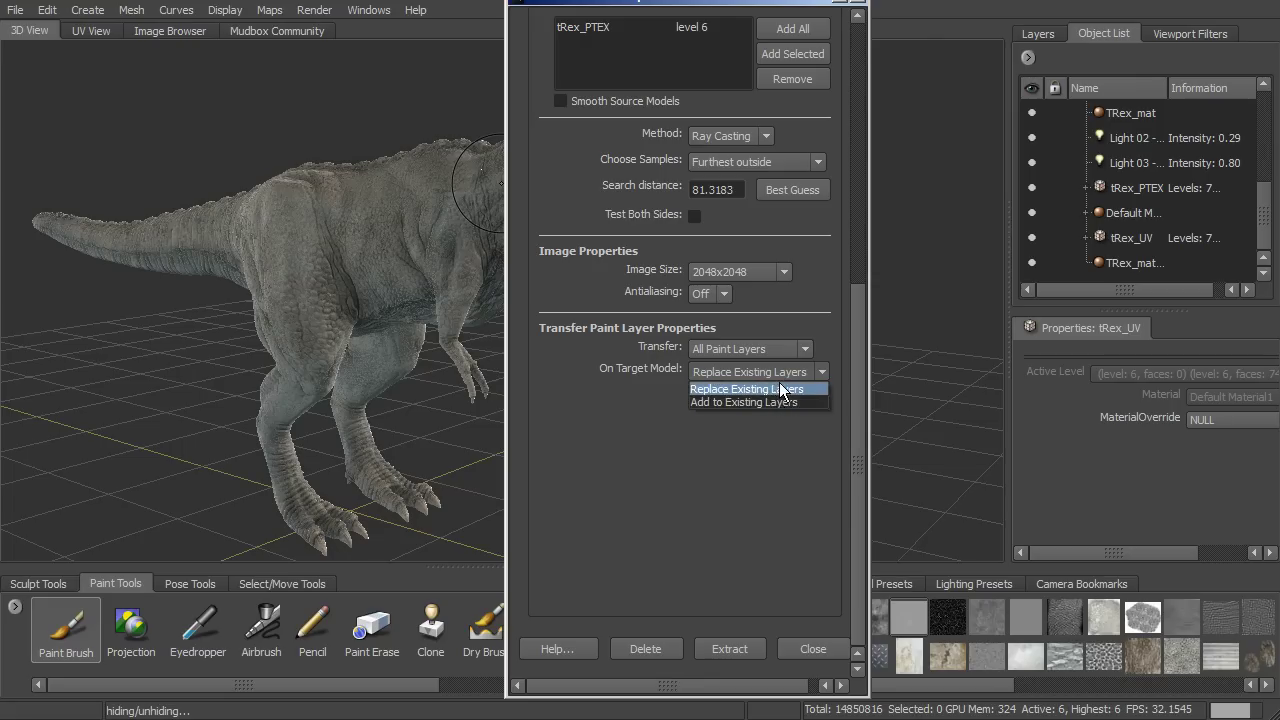
pyautogui.click(771, 402)
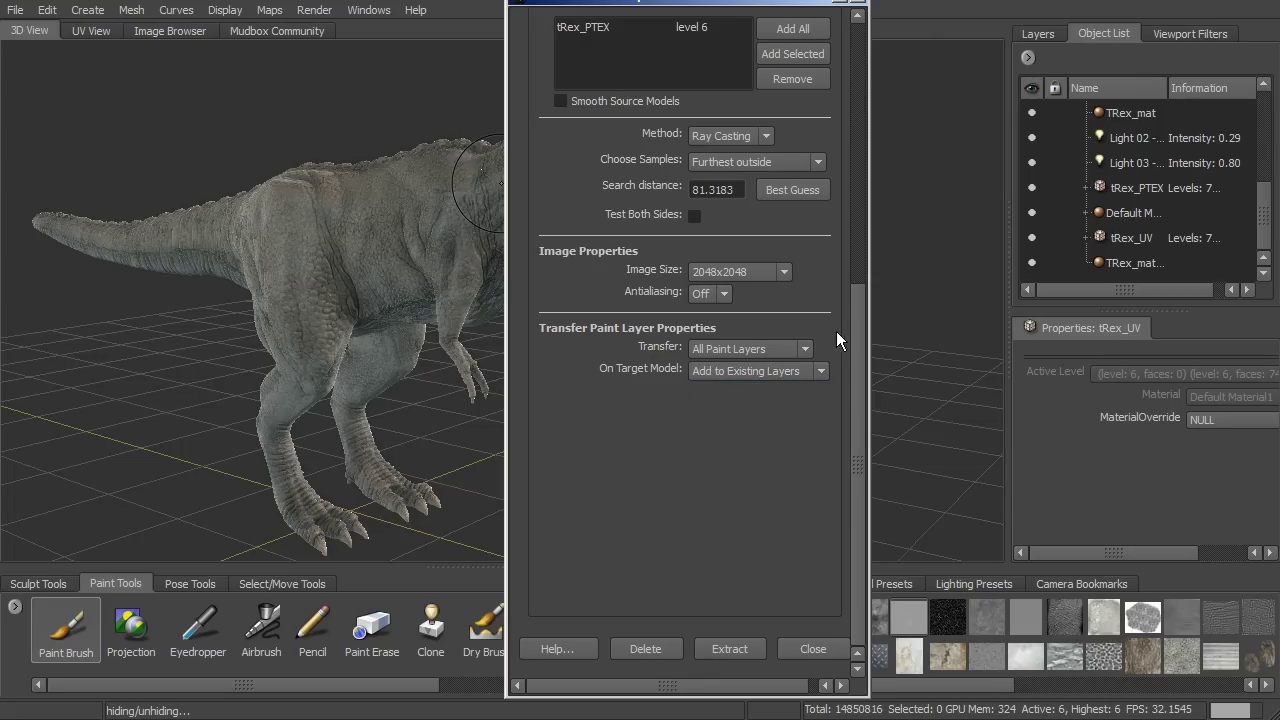
pyautogui.scroll(4, 829, 316)
pyautogui.click(731, 655)
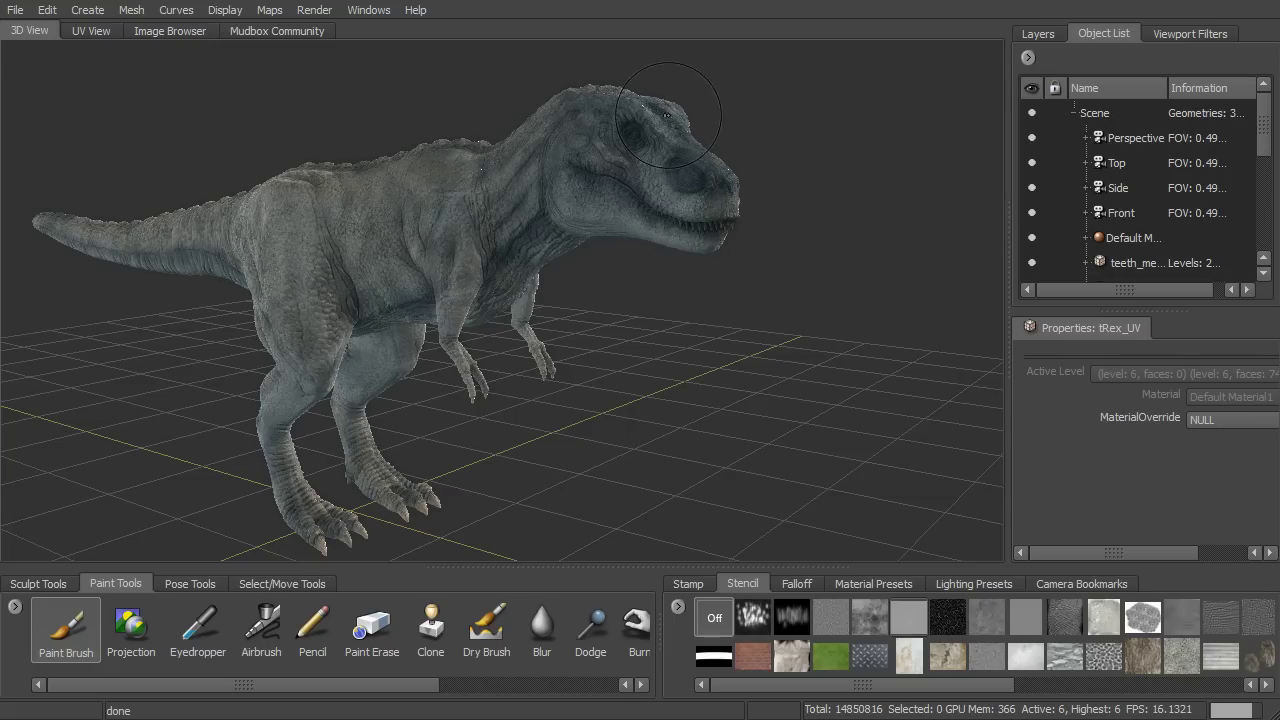
# Step: Hide the tRex_PTEX mesh so only the UV-mapped T. rex shows with its transferred paint
pyautogui.keyDown('alt'); pyautogui.moveTo(768, 329); pyautogui.dragTo(876, 298); pyautogui.keyUp('alt')
pyautogui.moveTo(1266, 148); pyautogui.dragTo(1197, 214)
pyautogui.click(1036, 162)
pyautogui.moveTo(850, 282)
pyautogui.keyDown('alt'); pyautogui.mouseDown()
pyautogui.moveTo(900, 285)
pyautogui.moveTo(860, 300)
pyautogui.mouseUp(); pyautogui.keyUp('alt')
pyautogui.keyDown('alt'); pyautogui.moveTo(860, 300); pyautogui.dragTo(855, 373, button='right'); pyautogui.keyUp('alt')
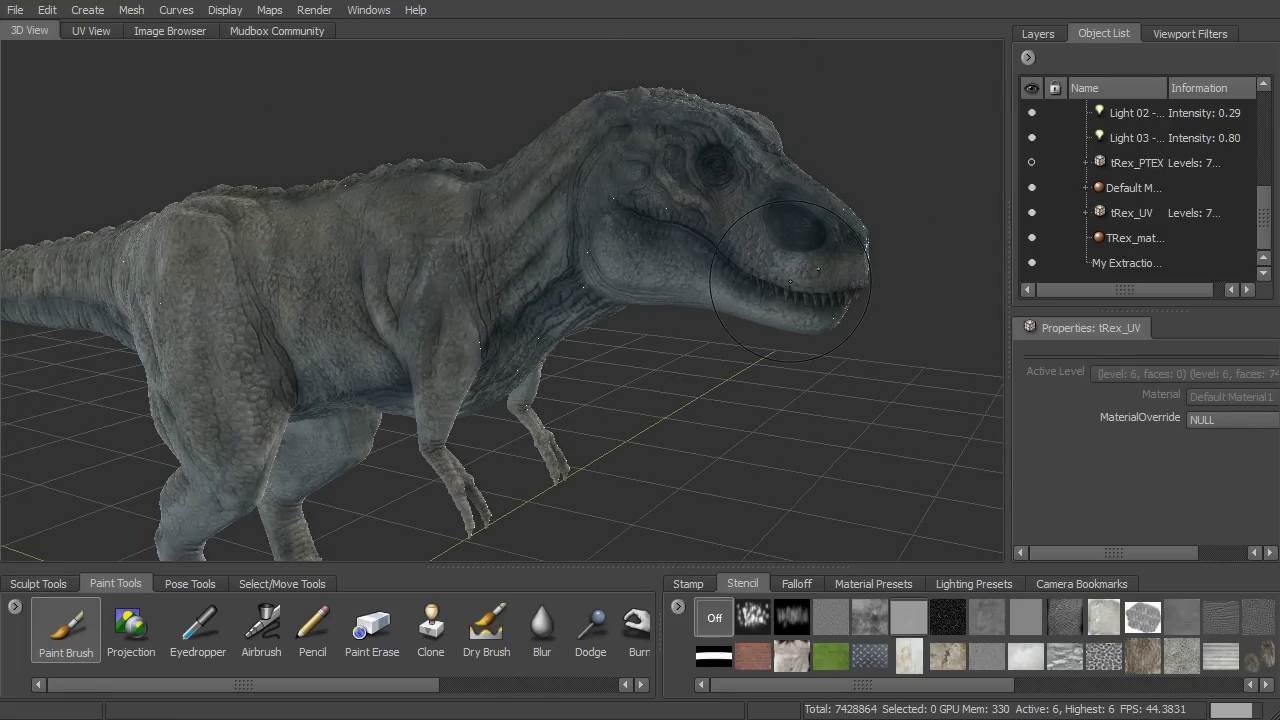
# Step: Examine the transferred paint across tRex_UV's UV layout and check its diffuse paint layer
pyautogui.click(103, 32)
pyautogui.keyDown('alt'); pyautogui.moveTo(518, 231); pyautogui.dragTo(655, 387, button='right'); pyautogui.keyUp('alt')
pyautogui.keyDown('alt'); pyautogui.moveTo(689, 237); pyautogui.dragTo(684, 173, button='right'); pyautogui.keyUp('alt')
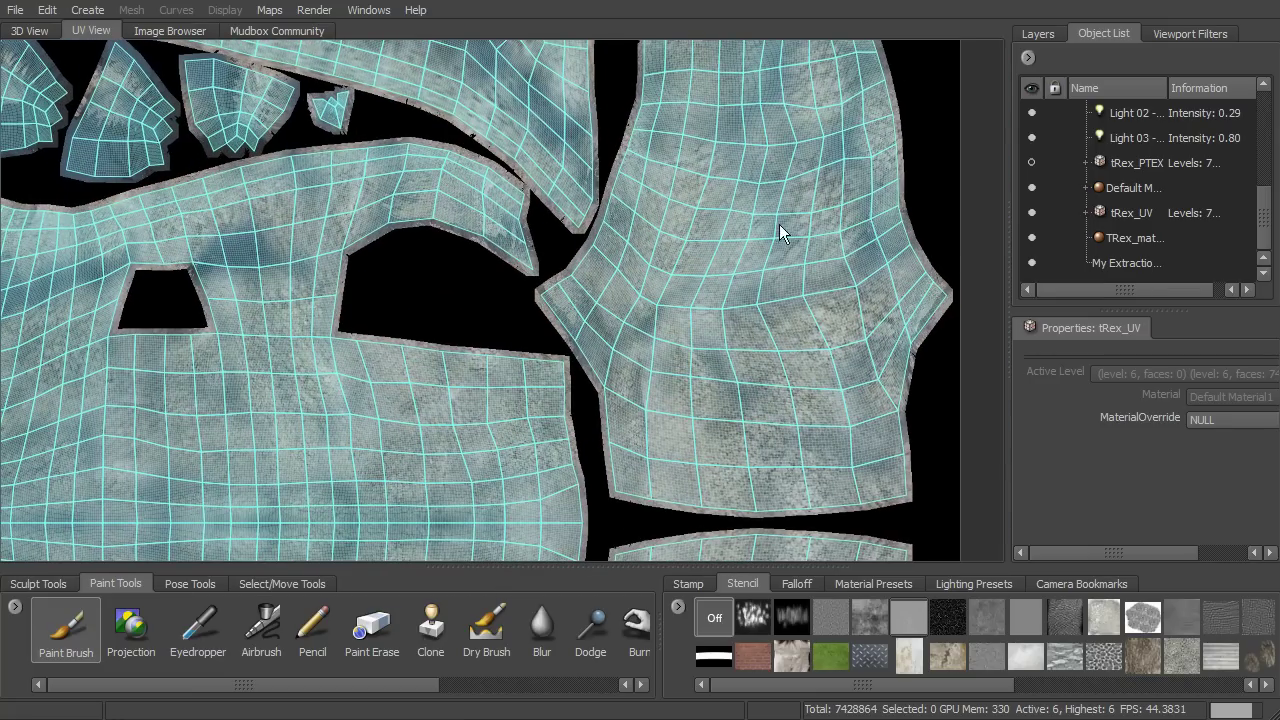
pyautogui.click(1039, 33)
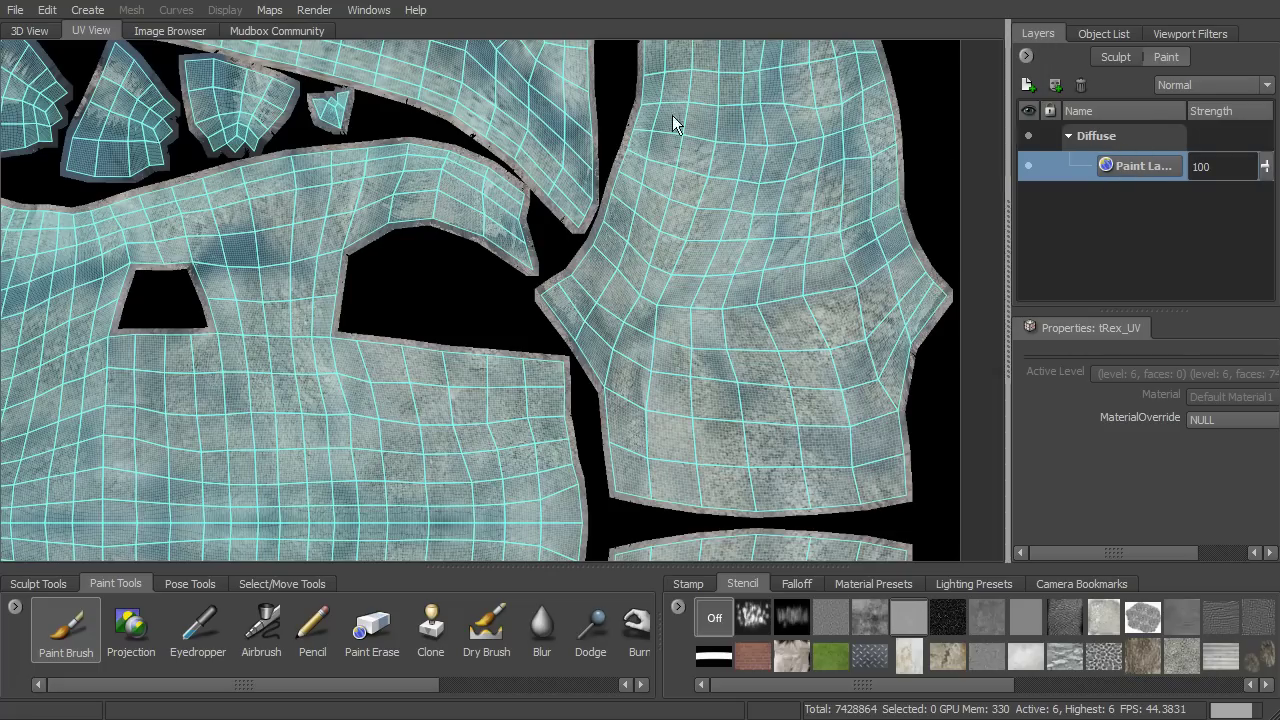
pyautogui.click(30, 31)
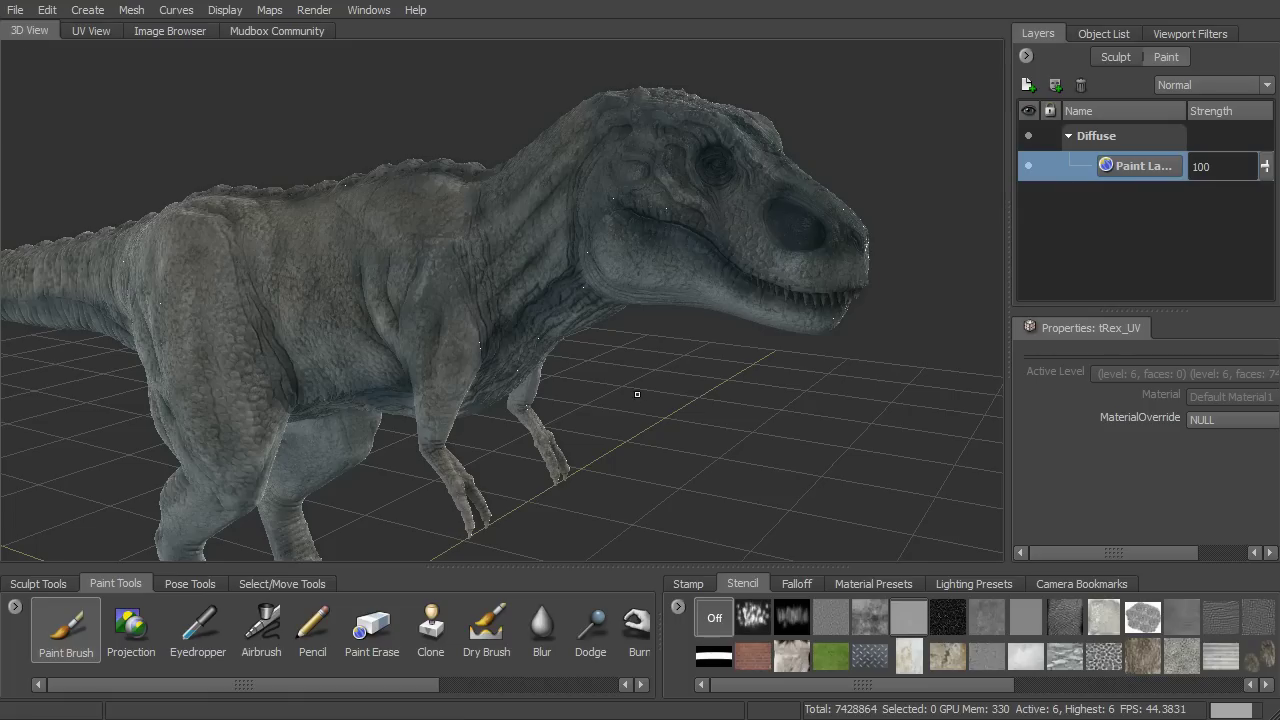
# Step: Step the tRex_UV mesh down to subdivision level 0
pyautogui.moveTo(520, 215)
pyautogui.mouseDown()
pyautogui.moveTo(480, 240)
pyautogui.moveTo(450, 300)
pyautogui.moveTo(462, 330)
pyautogui.moveTo(486, 328)
pyautogui.mouseUp()
pyautogui.press('pagedown')
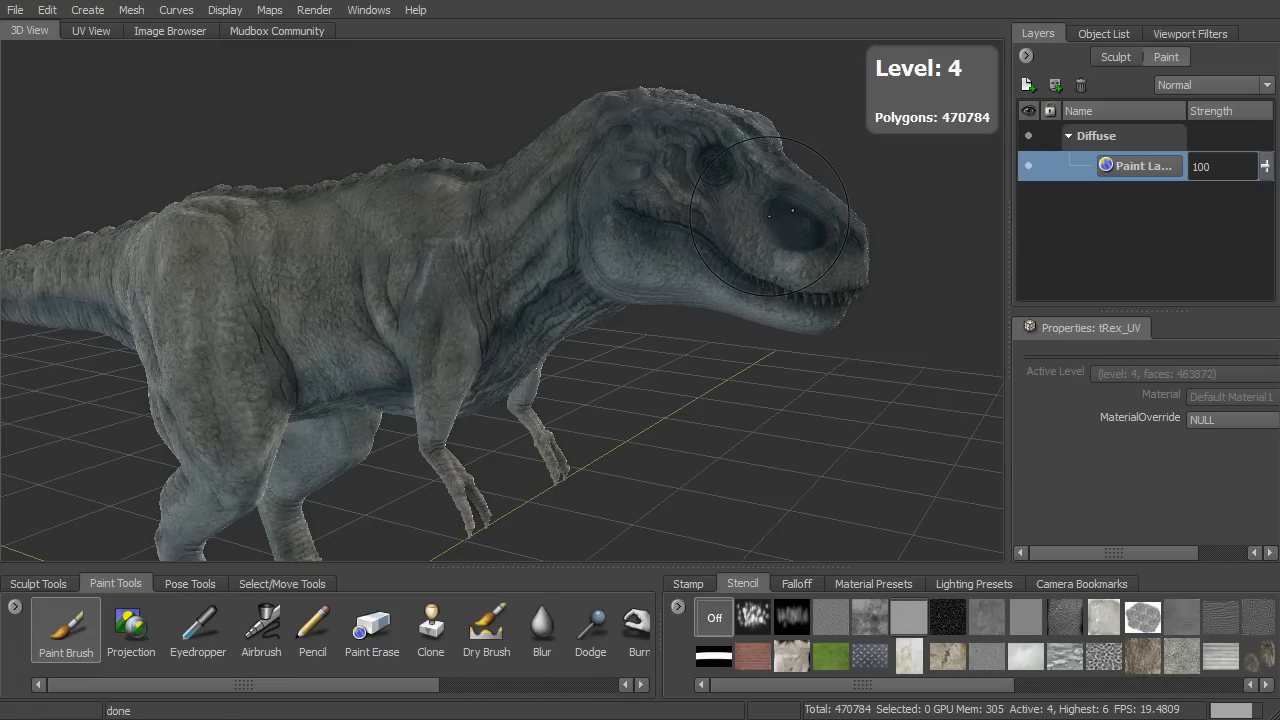
pyautogui.press('pagedown')
pyautogui.press('pagedown')
pyautogui.press('pagedown')
pyautogui.press('pagedown')
pyautogui.press('pagedown')
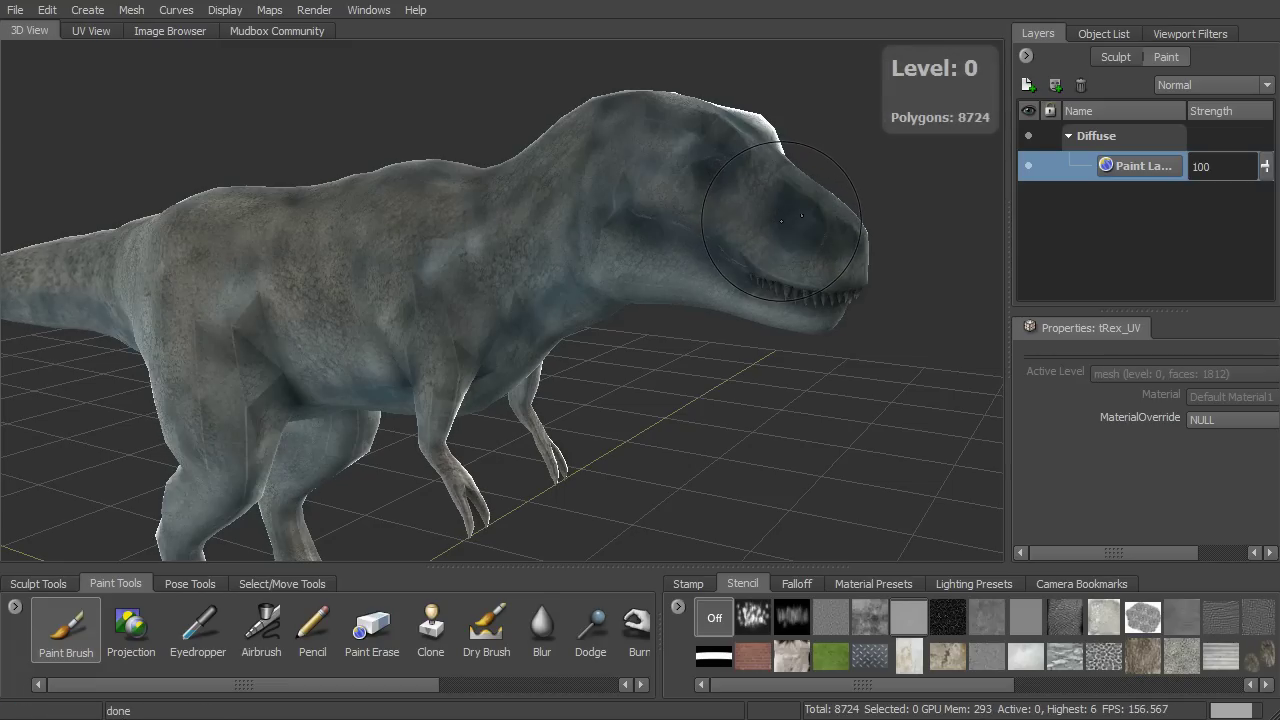
# Step: Convert tRex_UV's UV paint layers to PTEX layers at a resolution of about 7 million texels
pyautogui.click(120, 12)
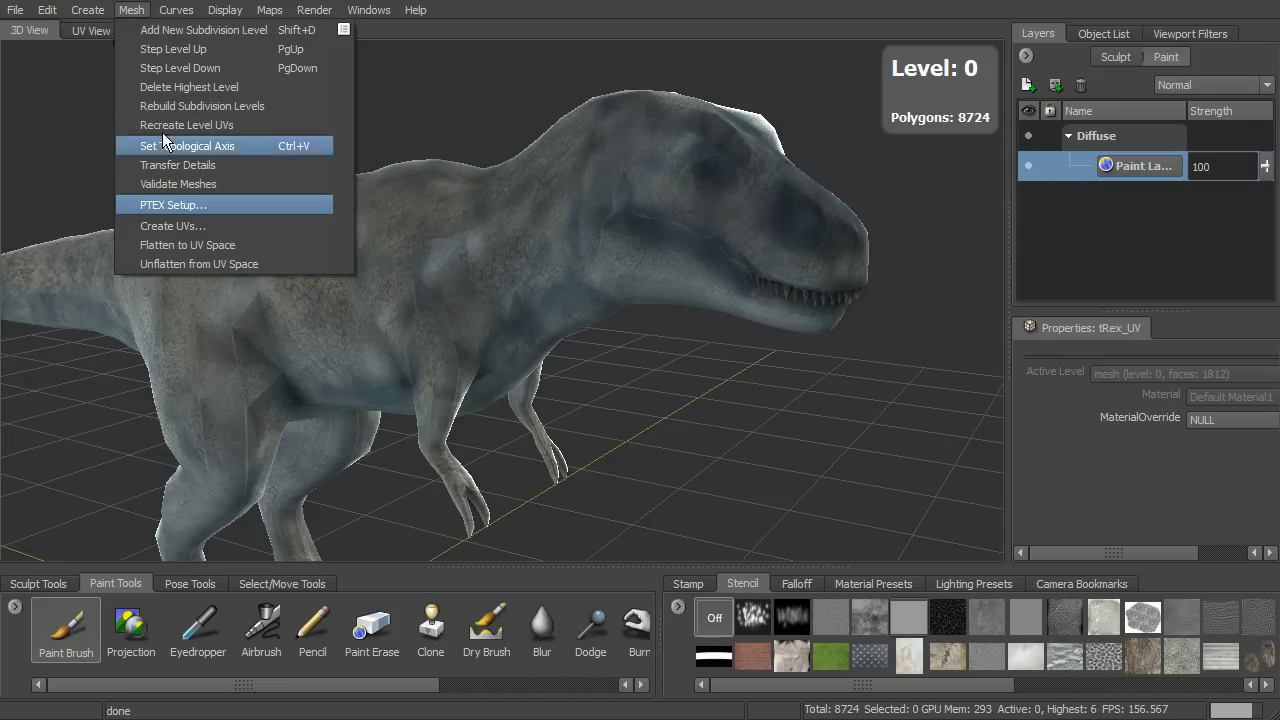
pyautogui.click(181, 204)
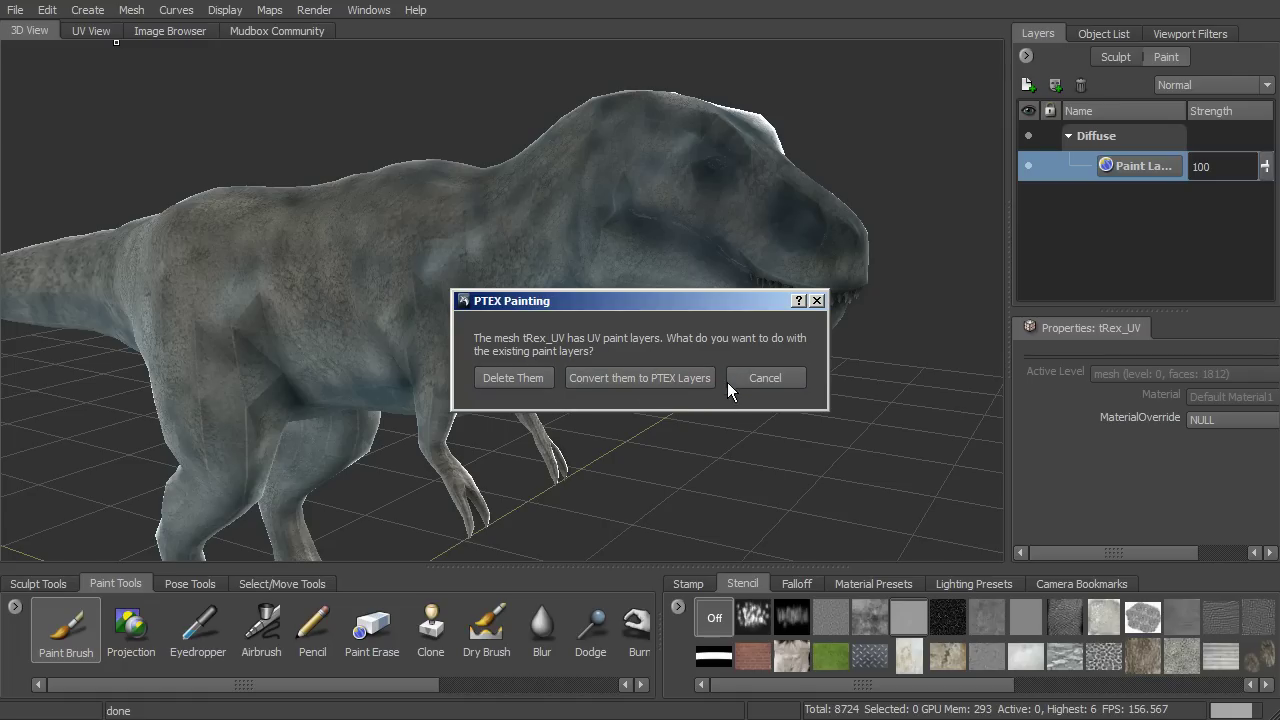
pyautogui.click(680, 379)
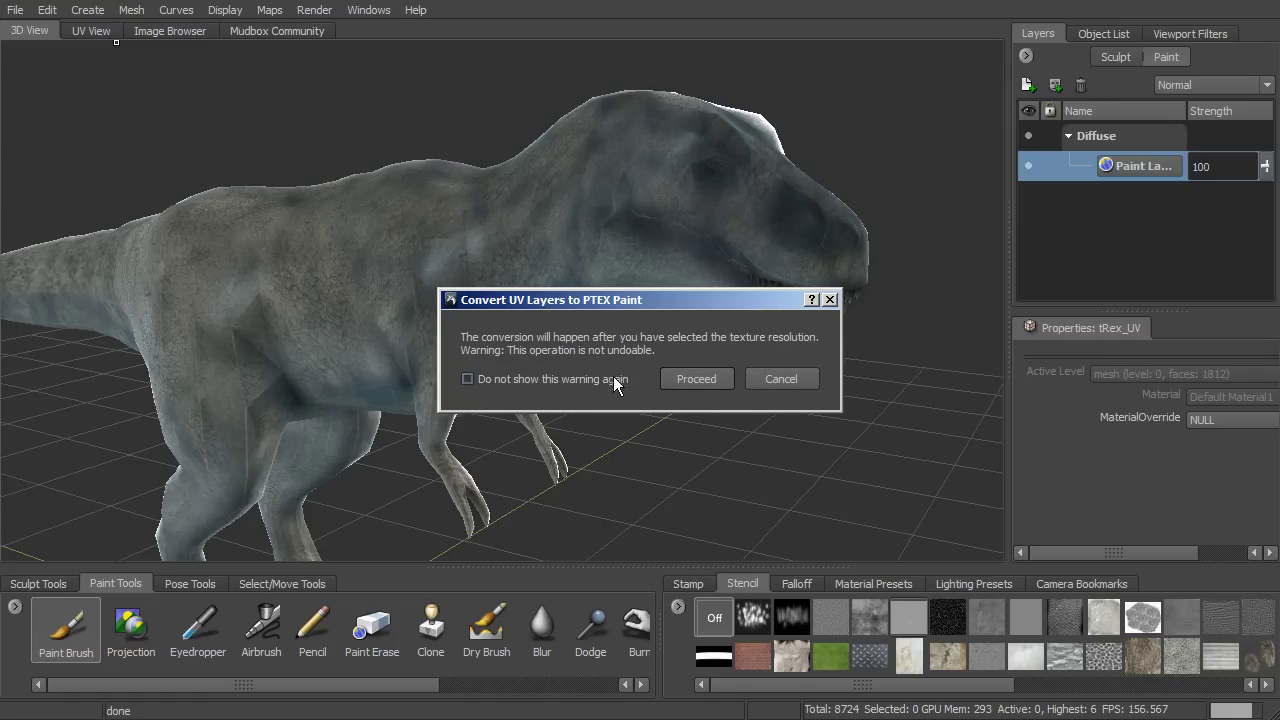
pyautogui.click(697, 379)
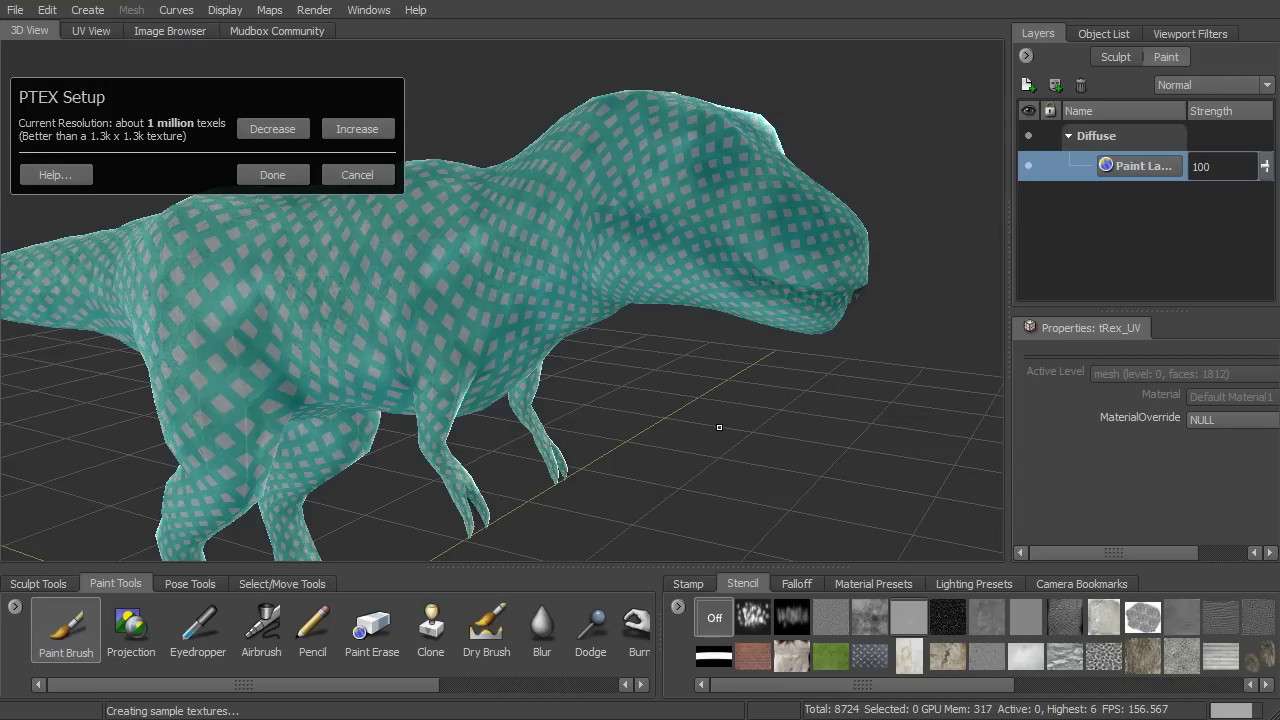
pyautogui.click(366, 131)
pyautogui.click(273, 175)
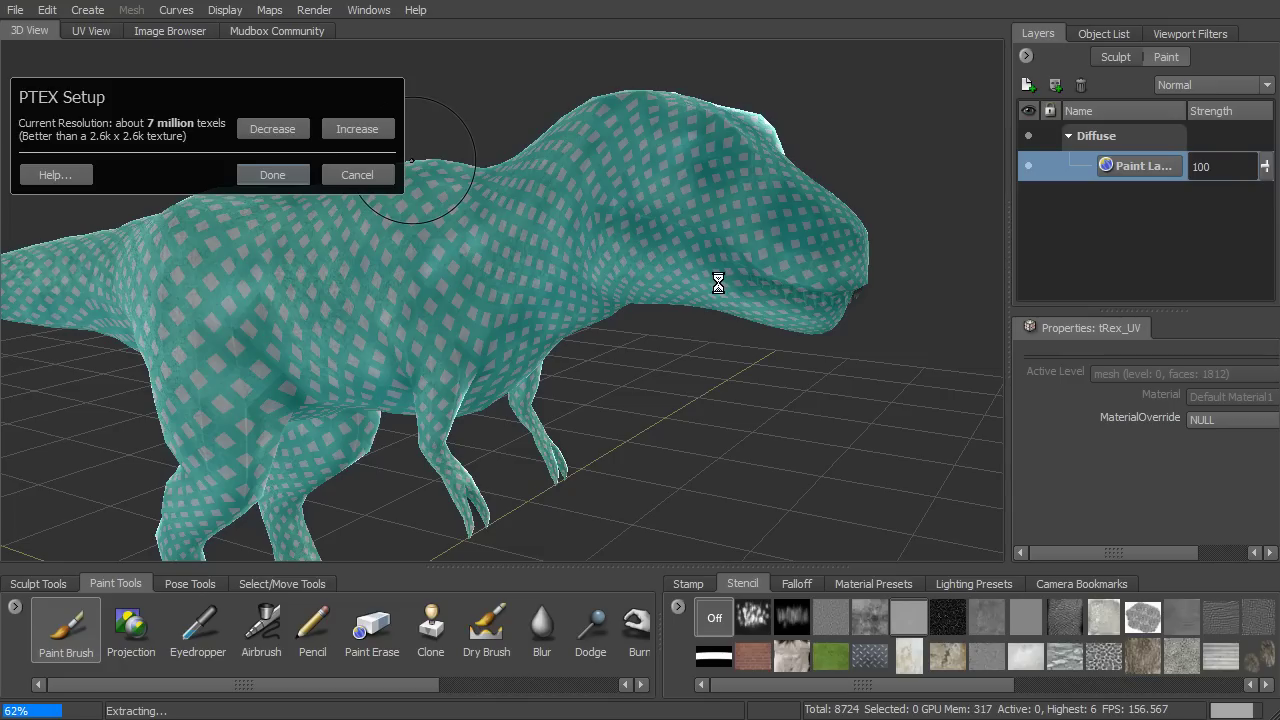
# Step: Step tRex_UV up to subdivision level 4 and inspect the converted PTEX paint on the detailed model
pyautogui.keyDown('alt'); pyautogui.moveTo(613, 278); pyautogui.dragTo(606, 257); pyautogui.keyUp('alt')
pyautogui.press('pageup')
pyautogui.press('pageup')
pyautogui.press('pageup')
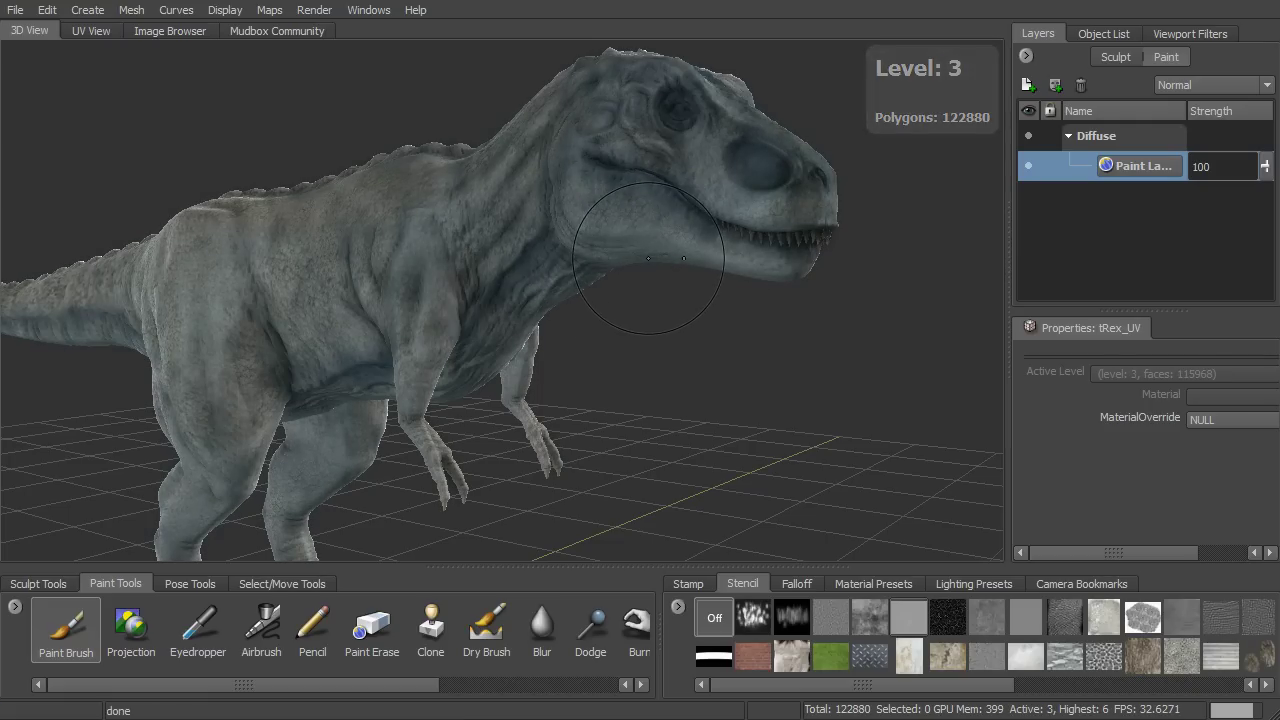
pyautogui.press('pageup')
pyautogui.keyDown('alt'); pyautogui.moveTo(610, 267); pyautogui.dragTo(357, 136); pyautogui.keyUp('alt')
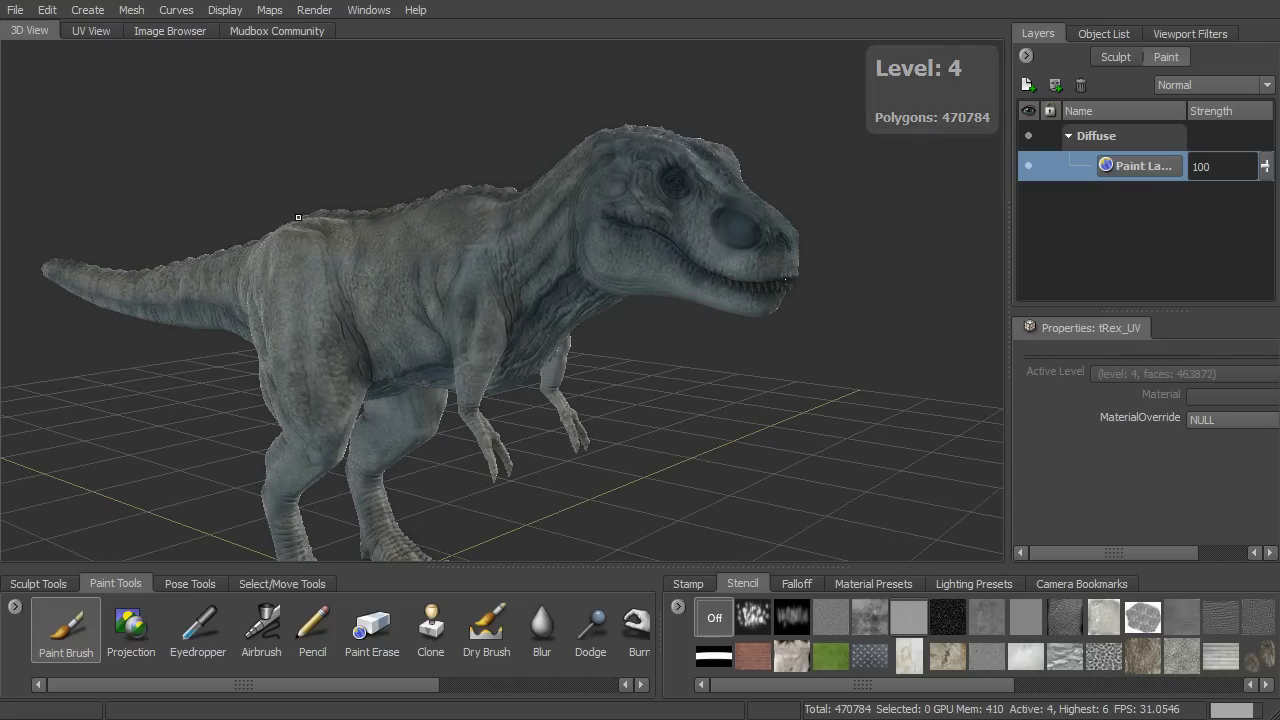
pyautogui.moveTo(537, 335)
pyautogui.keyDown('alt'); pyautogui.mouseDown()
pyautogui.moveTo(410, 230)
pyautogui.moveTo(440, 230)
pyautogui.moveTo(546, 303)
pyautogui.moveTo(565, 310)
pyautogui.moveTo(578, 293)
pyautogui.moveTo(613, 327)
pyautogui.mouseUp(); pyautogui.keyUp('alt')
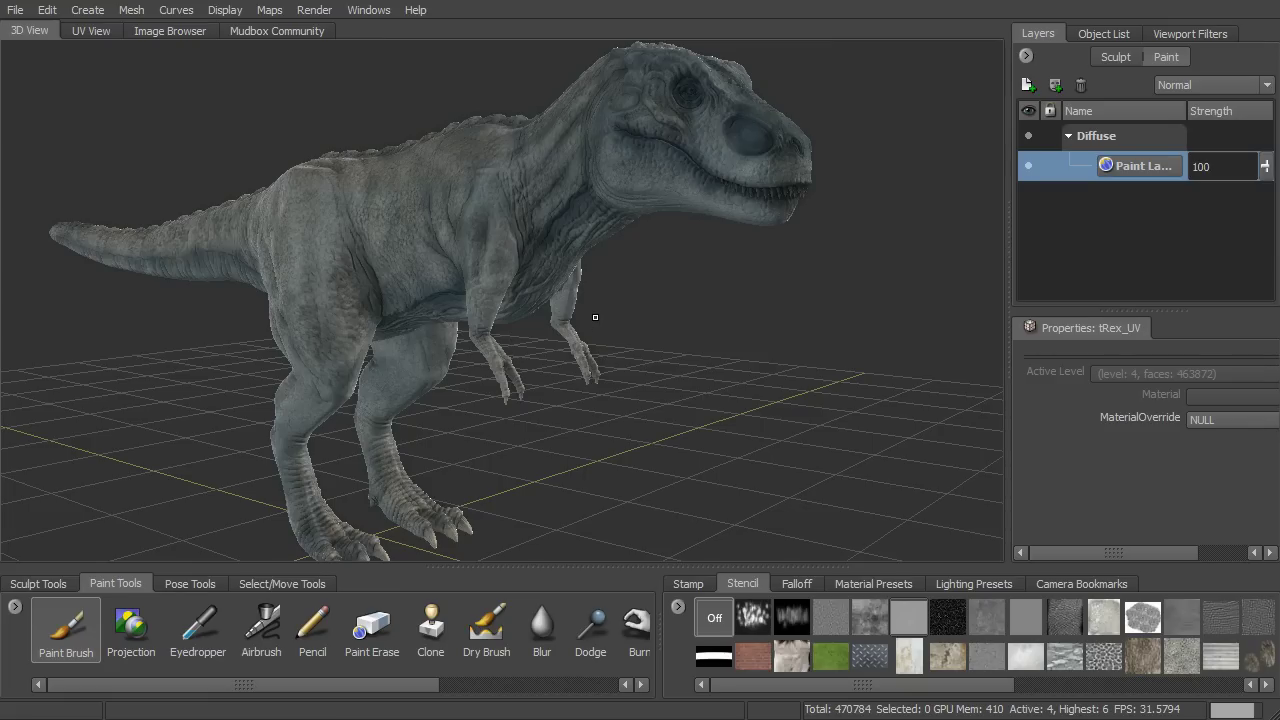
pyautogui.keyDown('alt'); pyautogui.moveTo(586, 325); pyautogui.dragTo(589, 335); pyautogui.keyUp('alt')
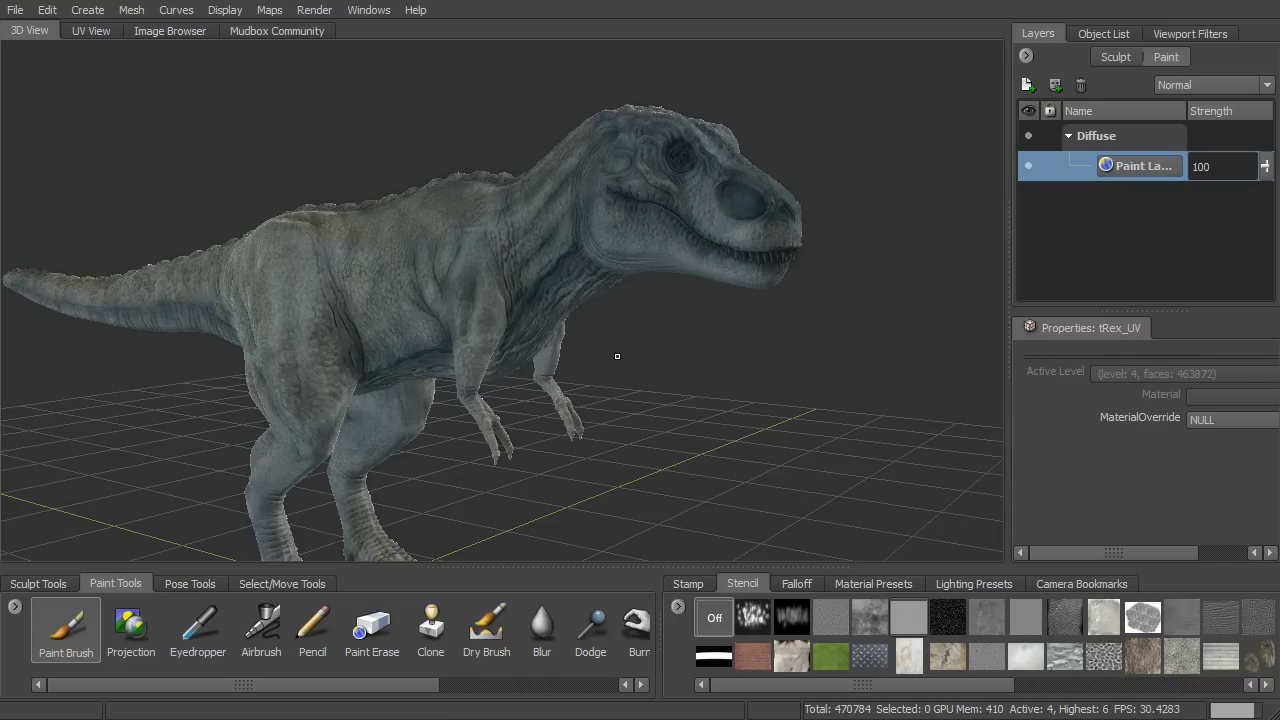
pyautogui.keyDown('alt'); pyautogui.moveTo(604, 389); pyautogui.dragTo(627, 374); pyautogui.keyUp('alt')
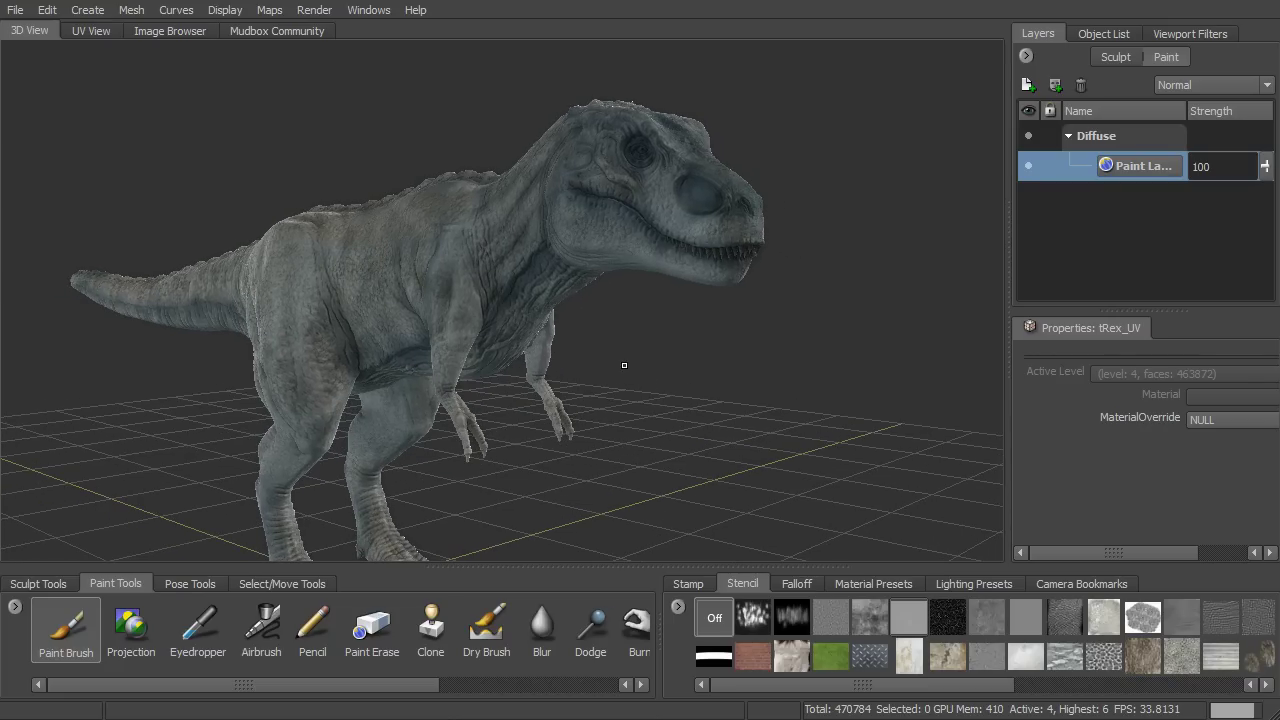